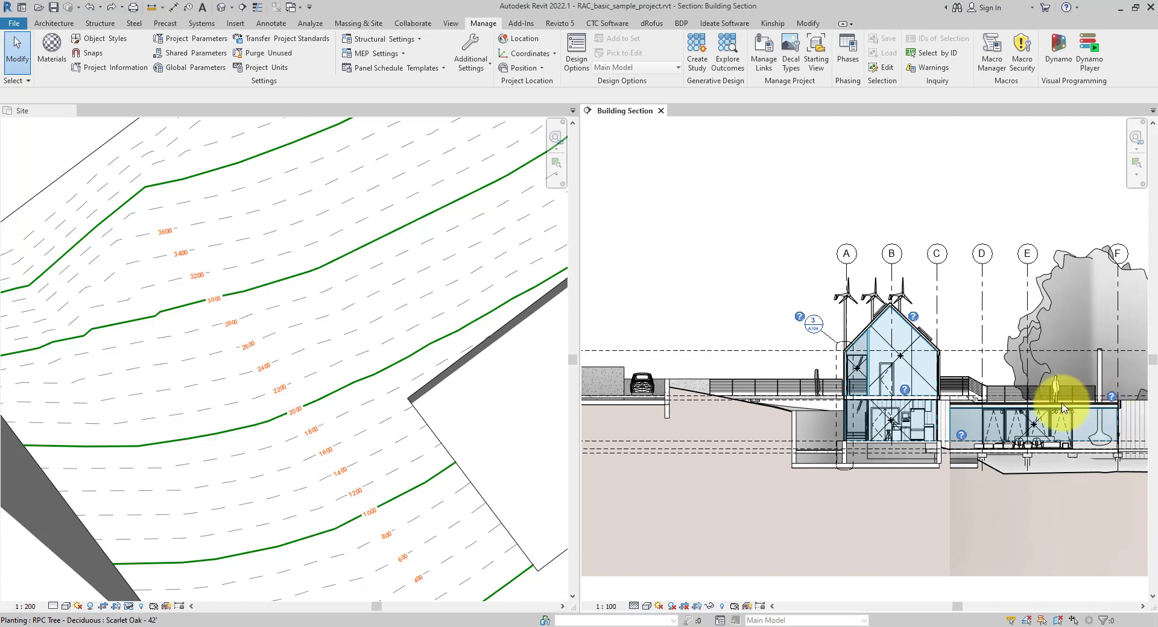
- Zoom into the Building Section and select then deselect the toposurface to inspect its terrain cut
{"action": "left_click", "coordinate": [766, 323]}
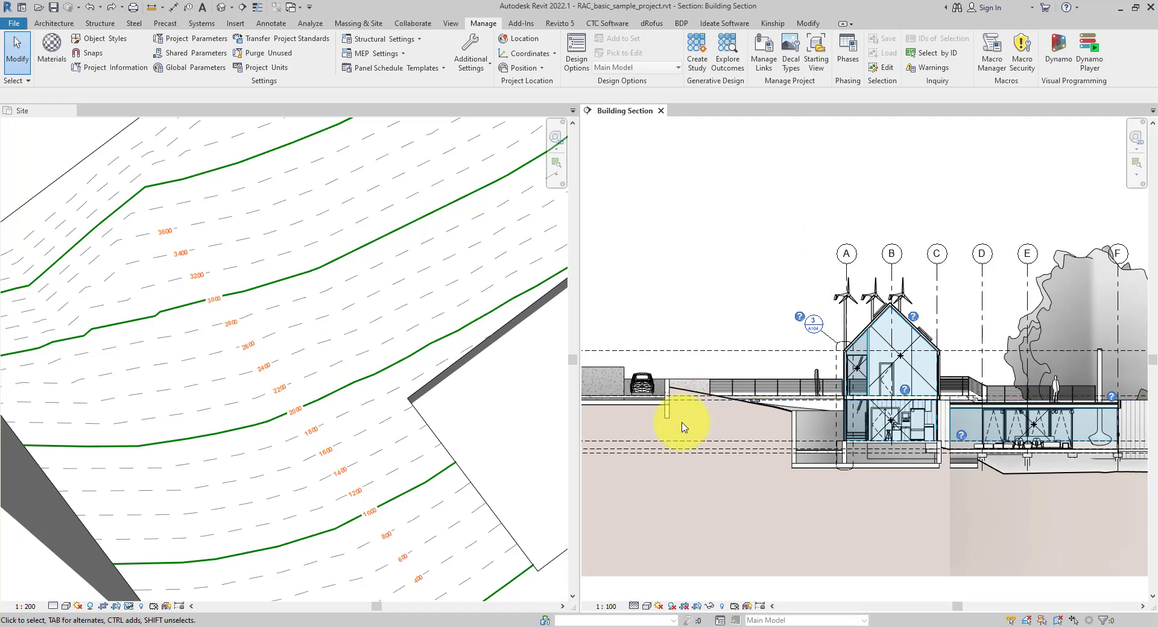
{"action": "scroll", "coordinate": [681, 428], "scroll_direction": "up", "scroll_amount": 4}
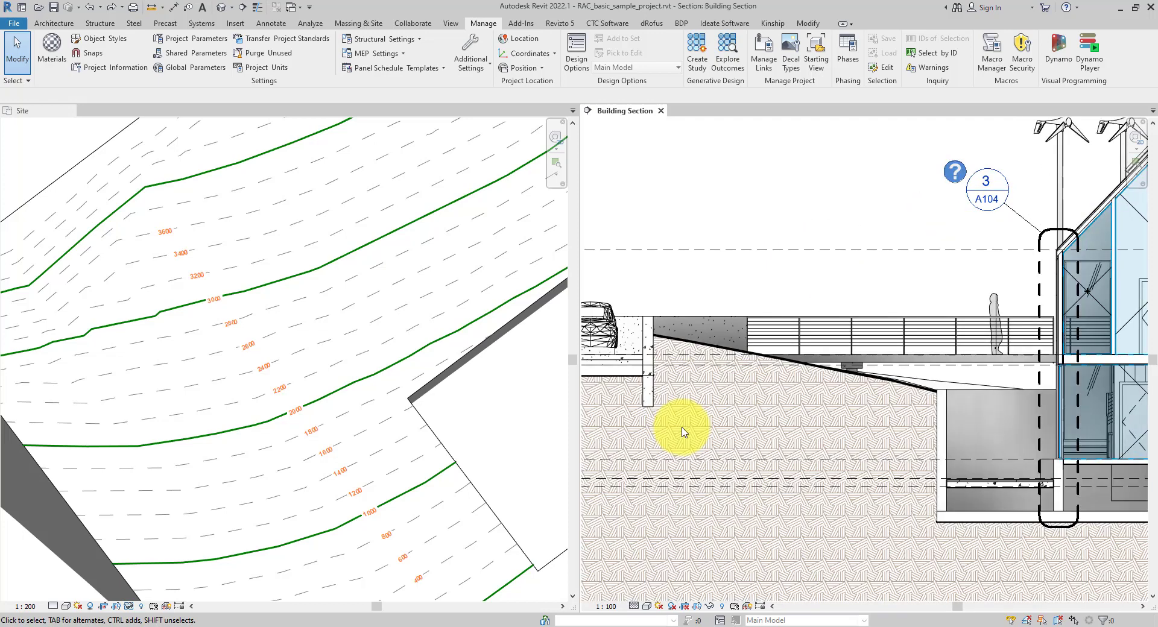
{"action": "scroll", "coordinate": [681, 430], "scroll_direction": "up", "scroll_amount": 3}
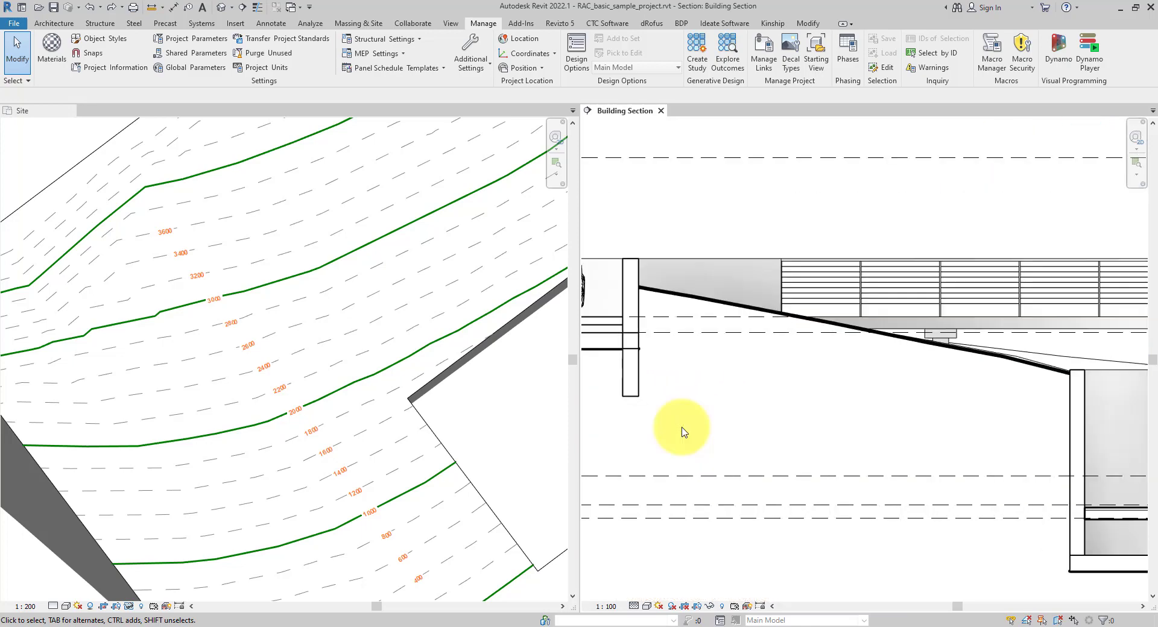
{"action": "left_click", "coordinate": [705, 286]}
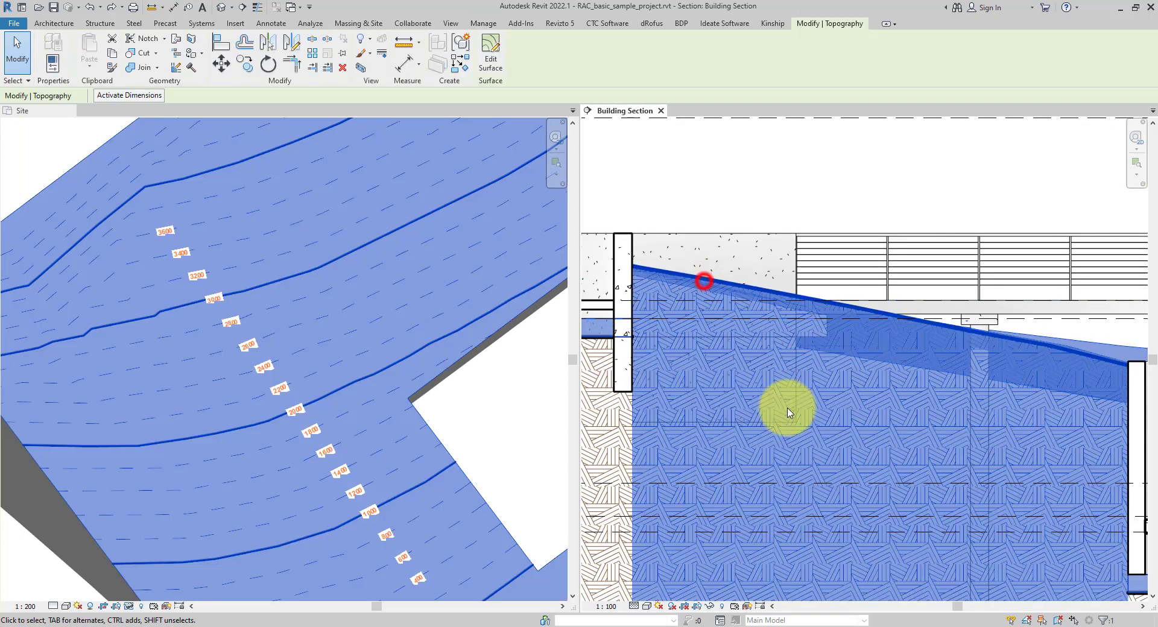
{"action": "left_click", "coordinate": [765, 163]}
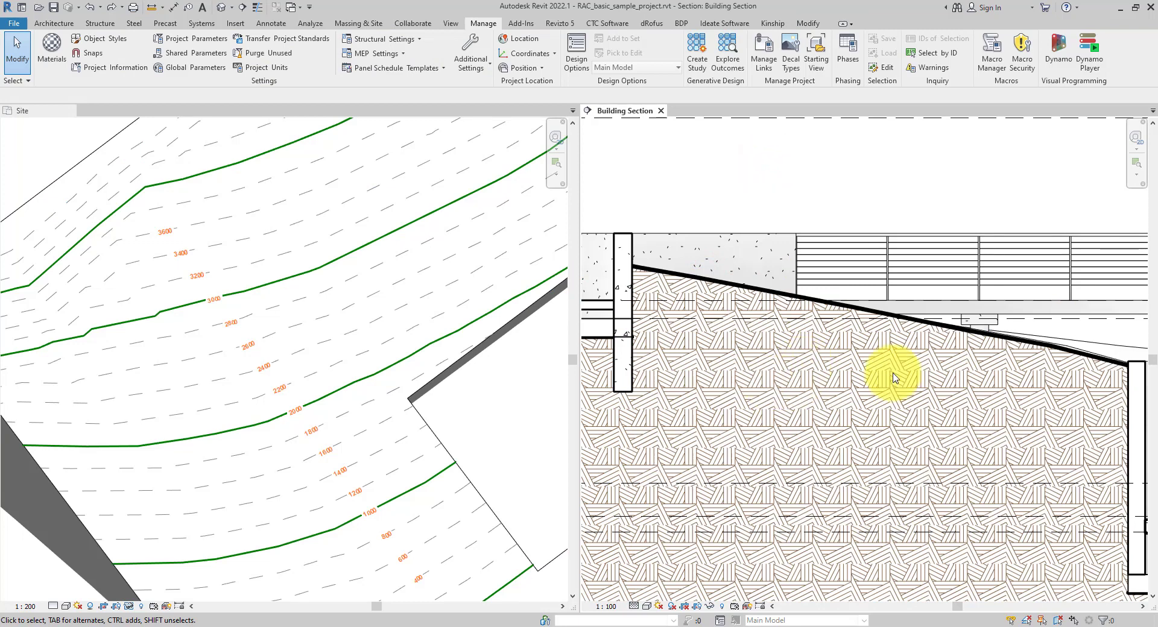
{"action": "scroll", "coordinate": [772, 353], "scroll_direction": "up", "scroll_amount": 2}
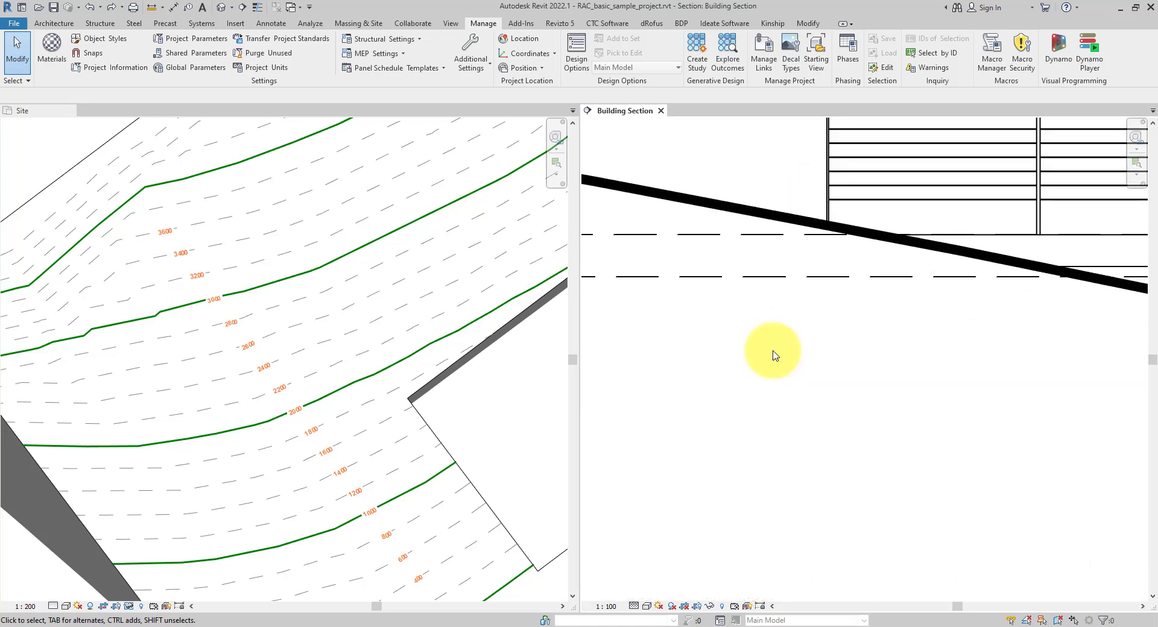
{"action": "scroll", "coordinate": [774, 354], "scroll_direction": "up", "scroll_amount": 1}
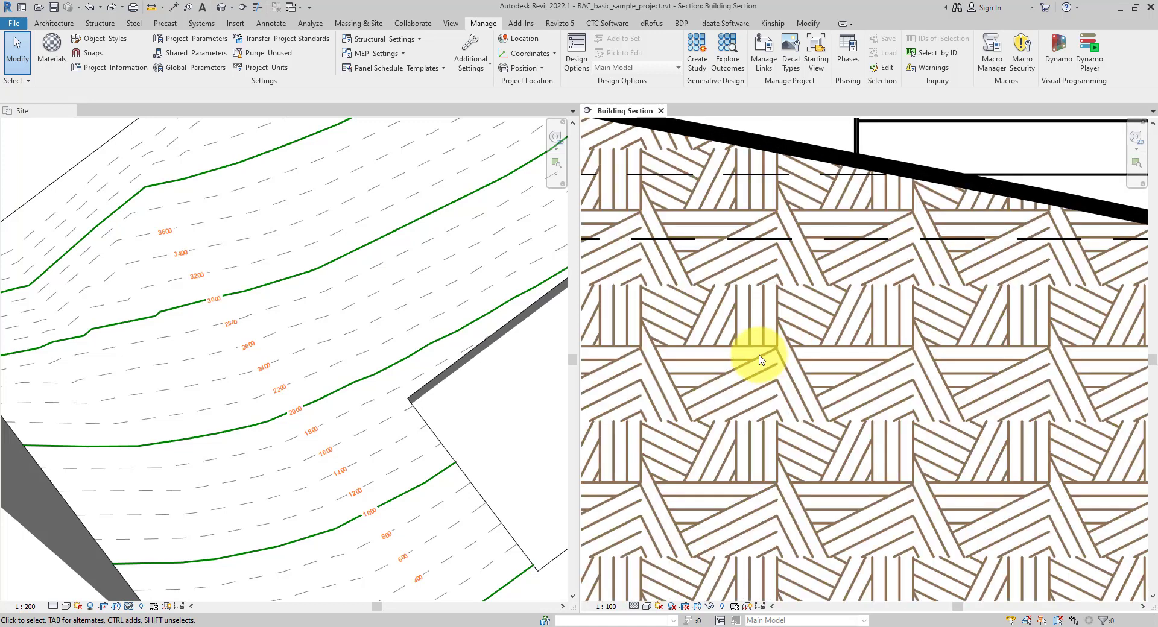
{"action": "scroll", "coordinate": [759, 360], "scroll_direction": "down", "scroll_amount": 7}
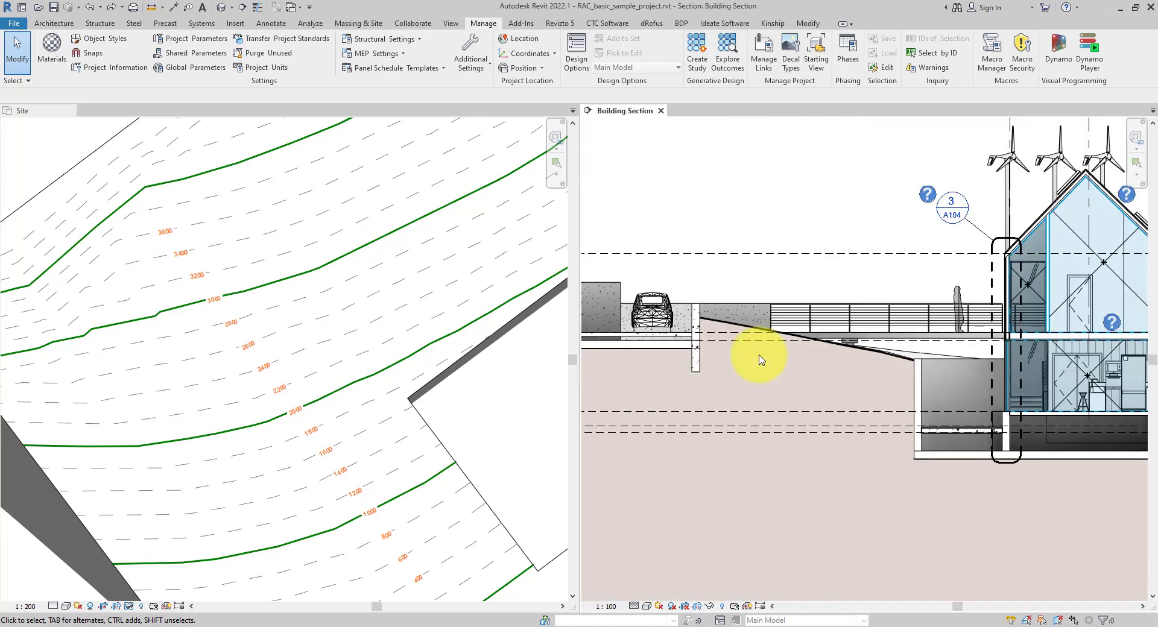
{"action": "scroll", "coordinate": [832, 414], "scroll_direction": "down", "scroll_amount": 1}
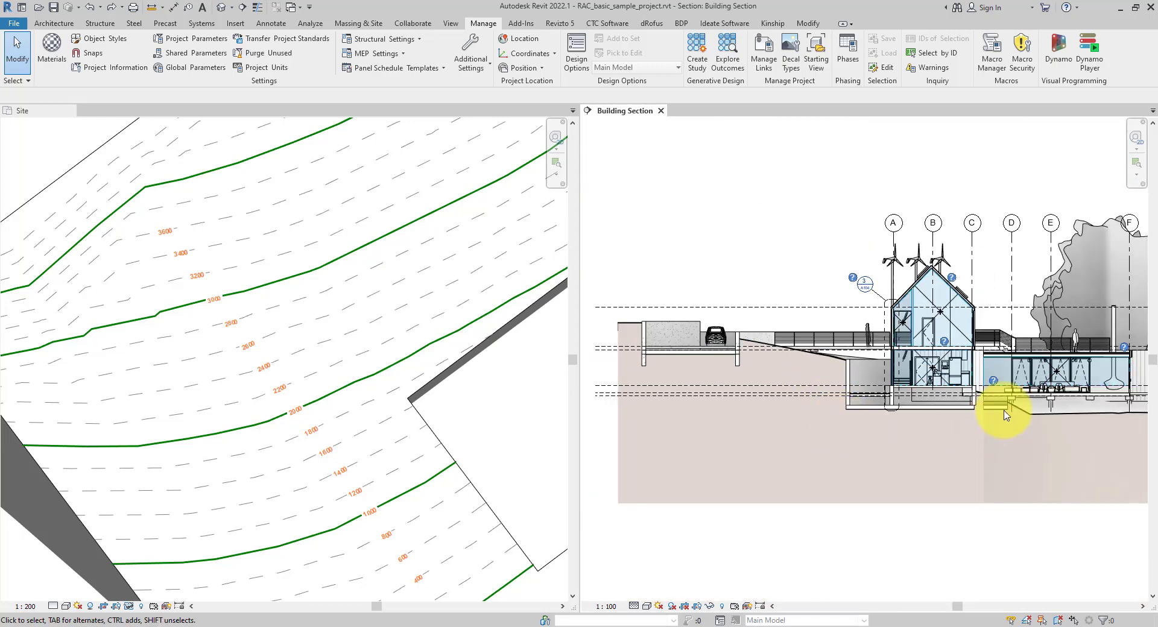
{"action": "middle_click_drag", "start_coordinate": [989, 384], "coordinate": [875, 415]}
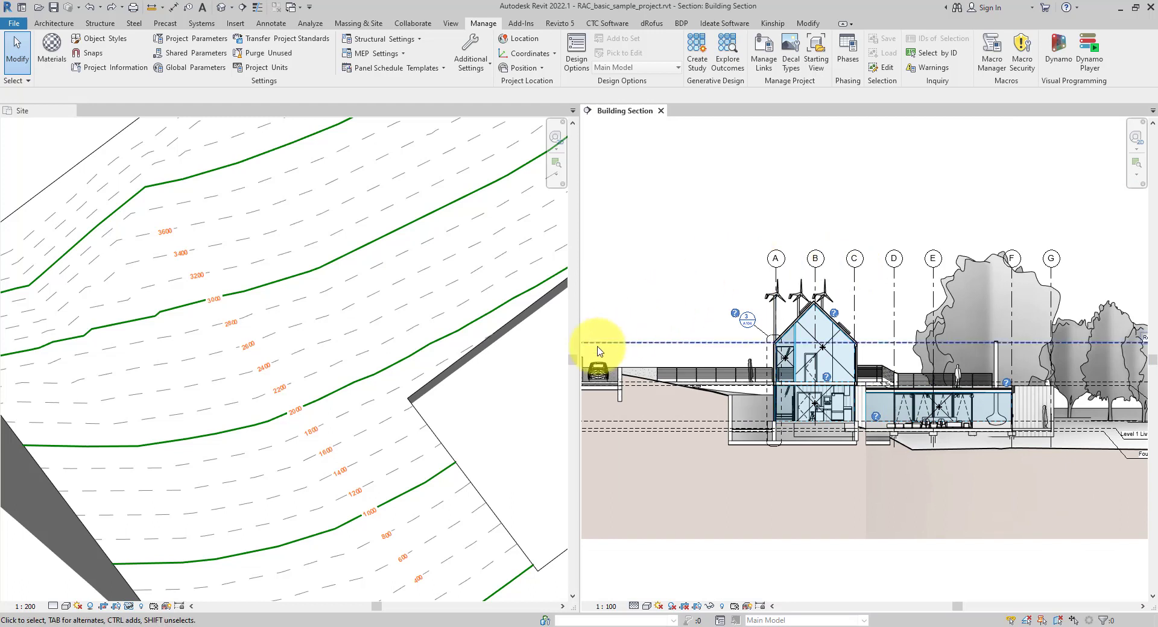
- In the Site plan, drag the contour label line's top end to a new position
{"action": "left_click", "coordinate": [495, 369]}
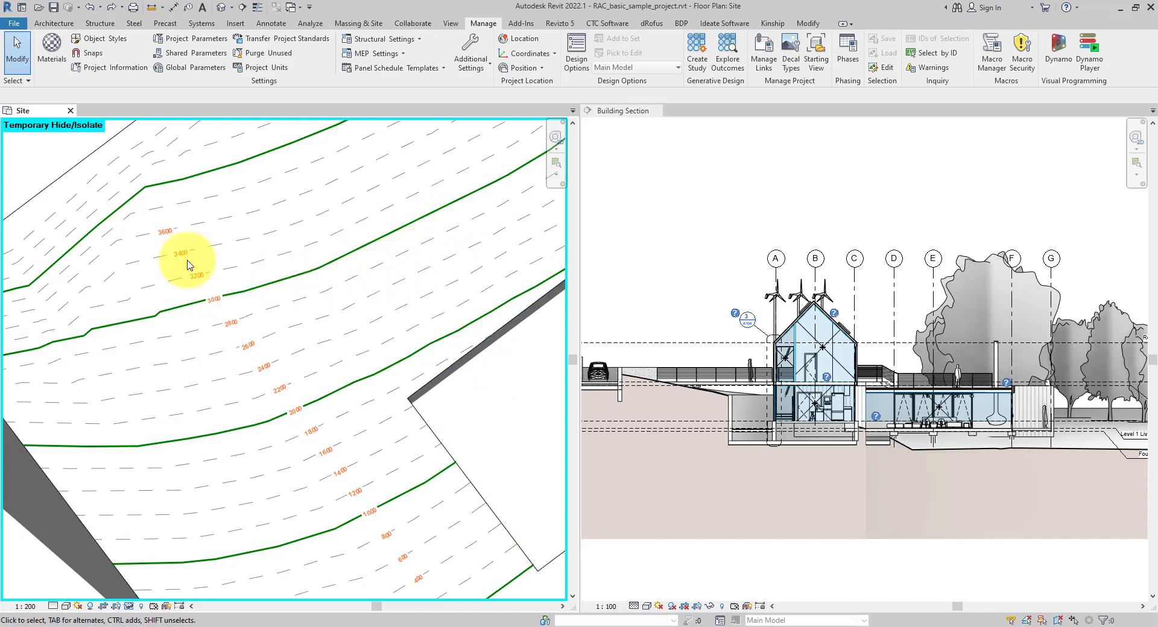
{"action": "left_click", "coordinate": [222, 300]}
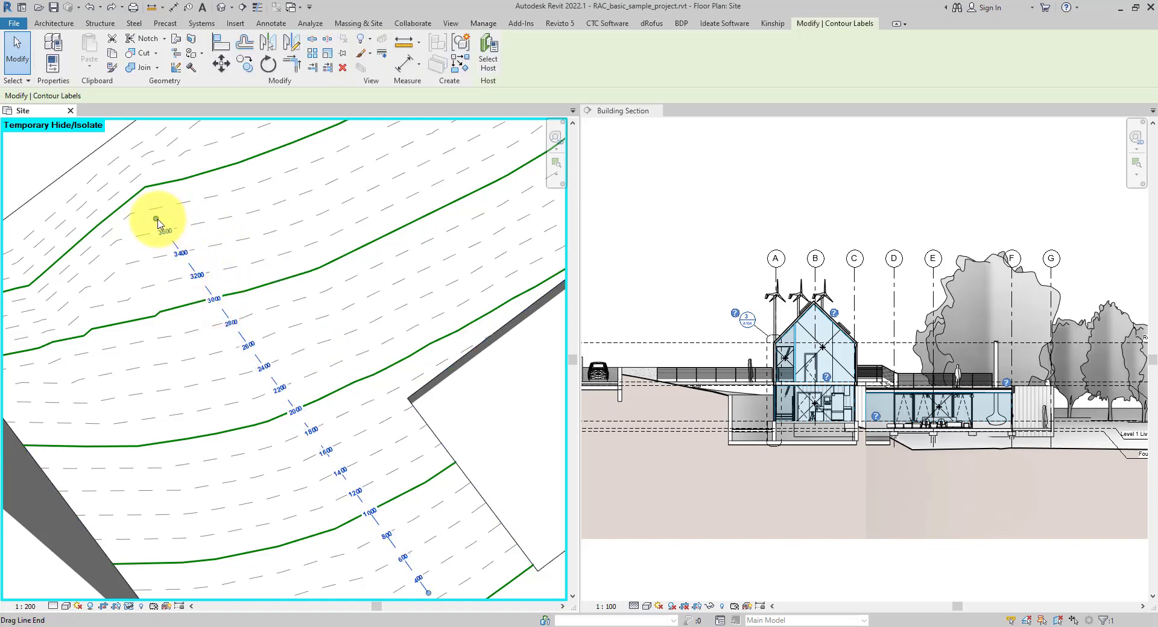
{"action": "left_click_drag", "start_coordinate": [156, 219], "coordinate": [207, 184]}
{"action": "scroll", "coordinate": [326, 320], "scroll_direction": "up", "scroll_amount": 2}
{"action": "left_click", "coordinate": [525, 417]}
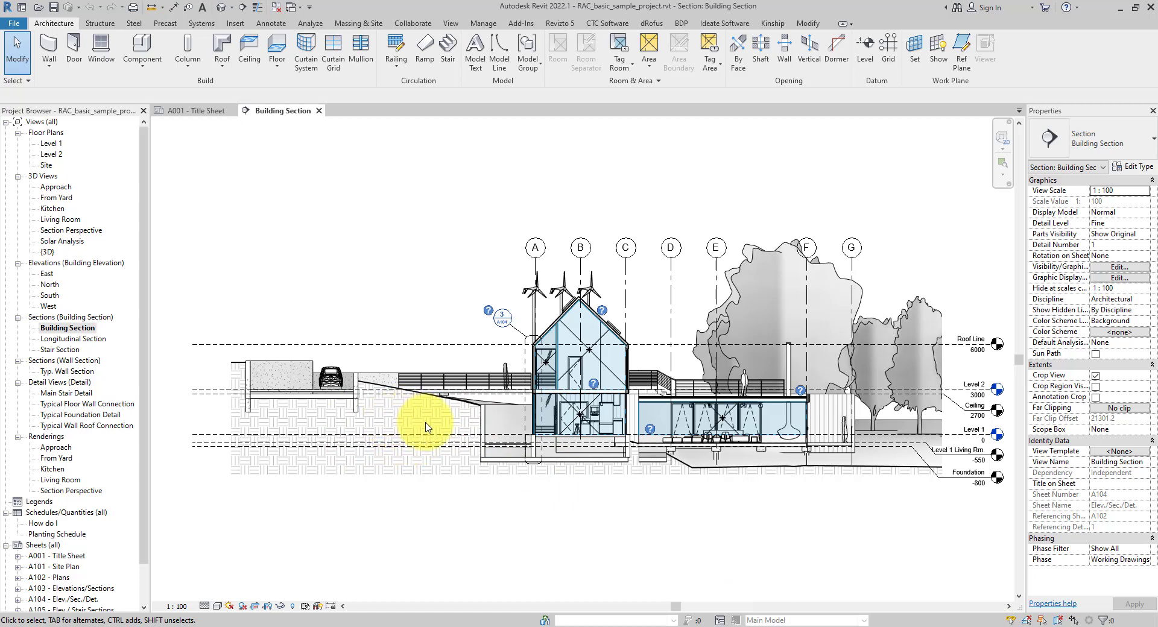
{"action": "scroll", "coordinate": [425, 427], "scroll_direction": "up", "scroll_amount": 3}
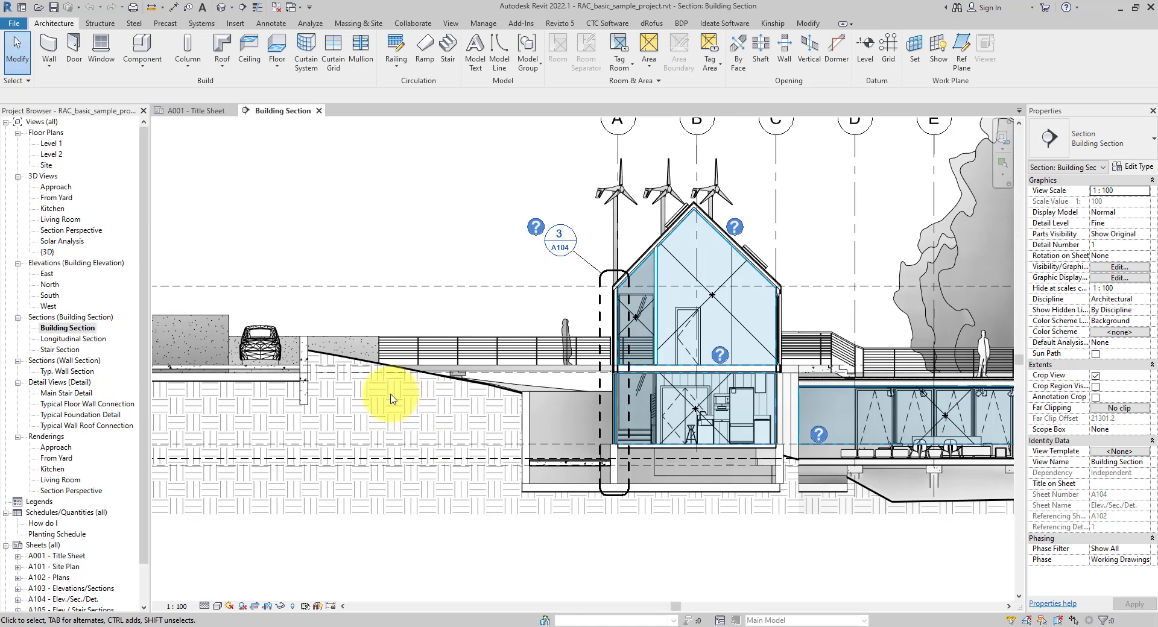
{"action": "scroll", "coordinate": [414, 425], "scroll_direction": "down", "scroll_amount": 2}
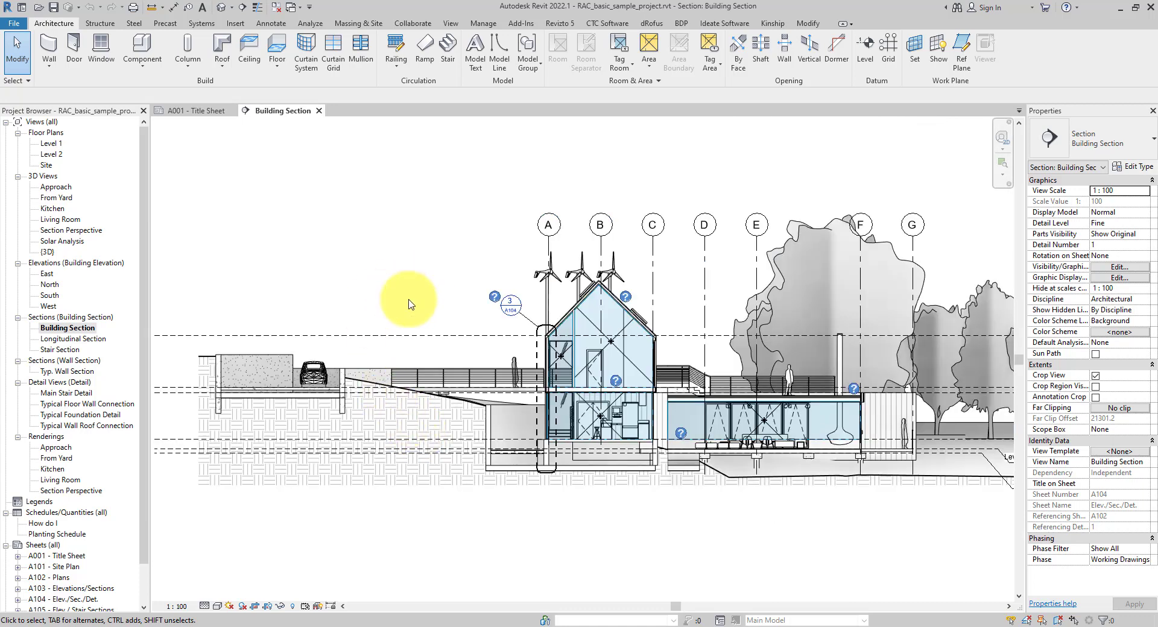
- Select the toposurface and open Site Settings to review its Earth section cut material
{"action": "left_click", "coordinate": [401, 396]}
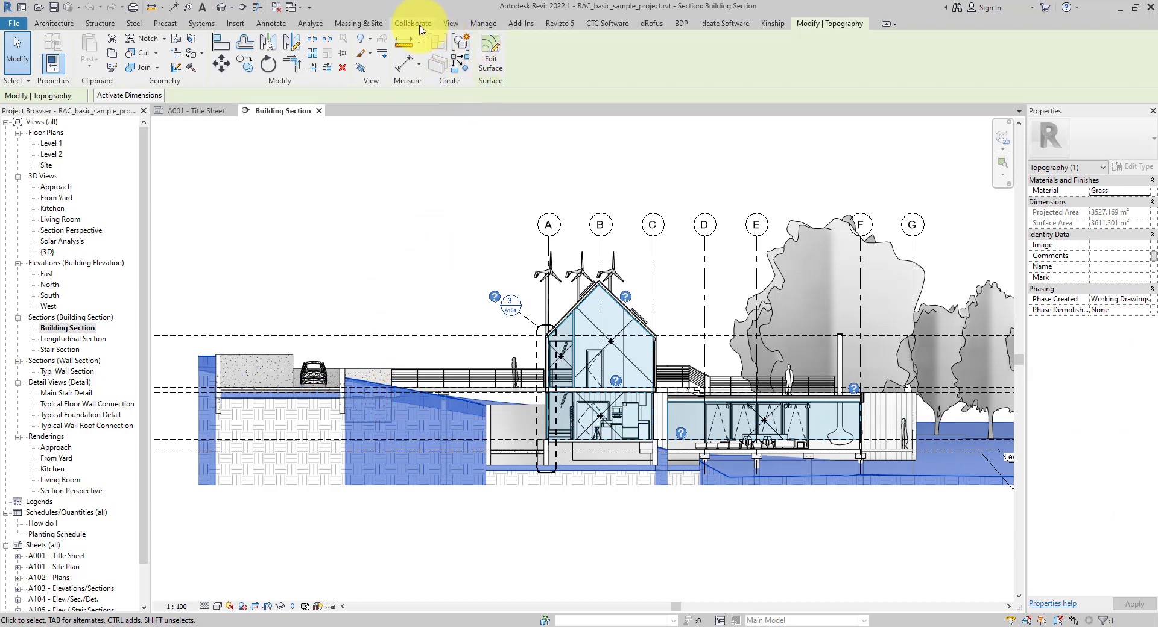
{"action": "left_click", "coordinate": [362, 25]}
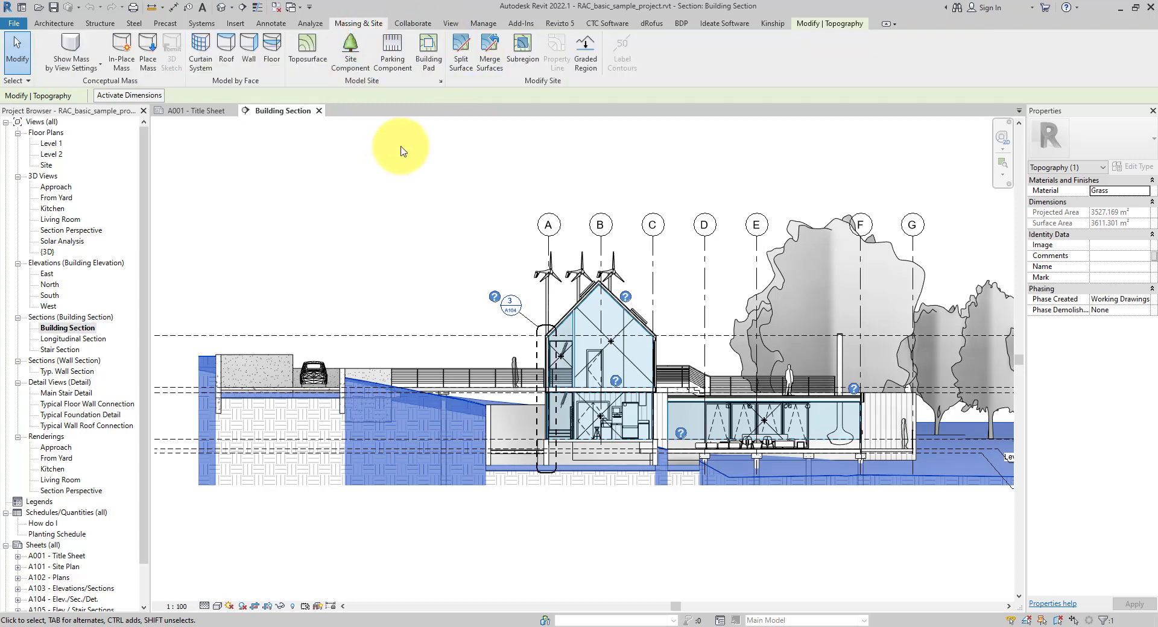
{"action": "left_click", "coordinate": [440, 85]}
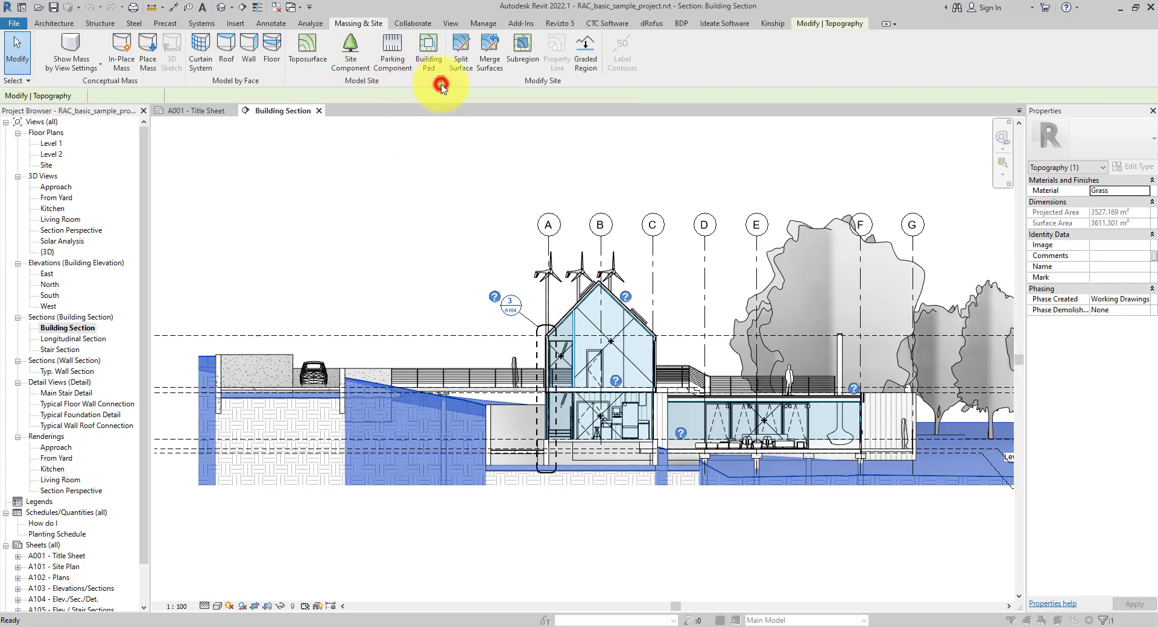
{"action": "left_click_drag", "start_coordinate": [547, 181], "coordinate": [699, 140]}
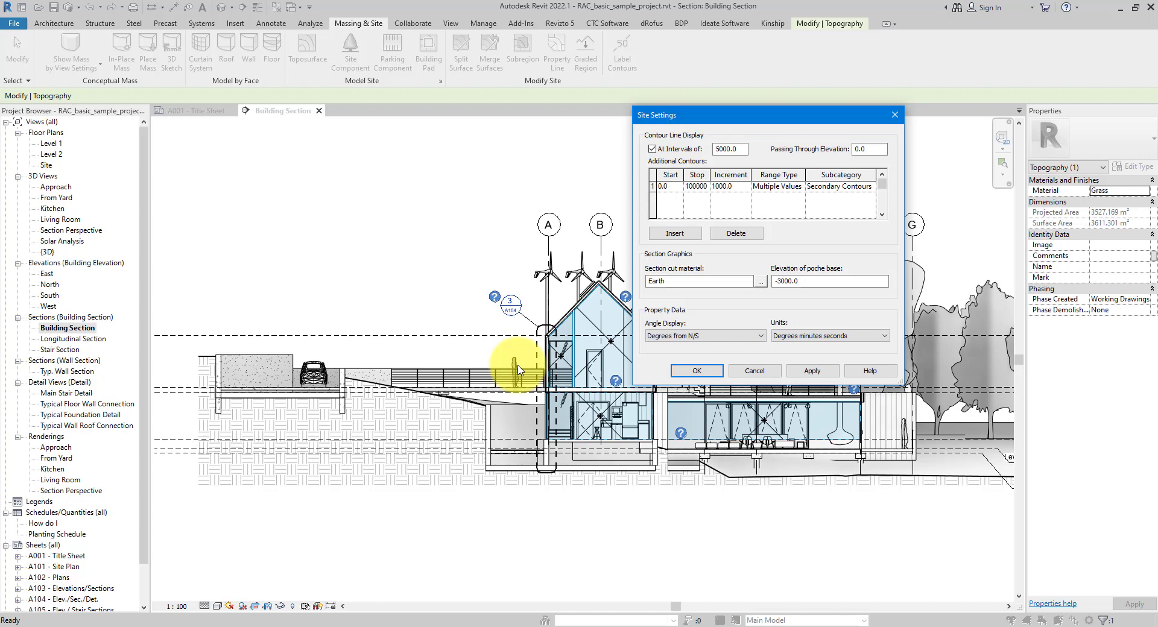
{"action": "left_click", "coordinate": [675, 280]}
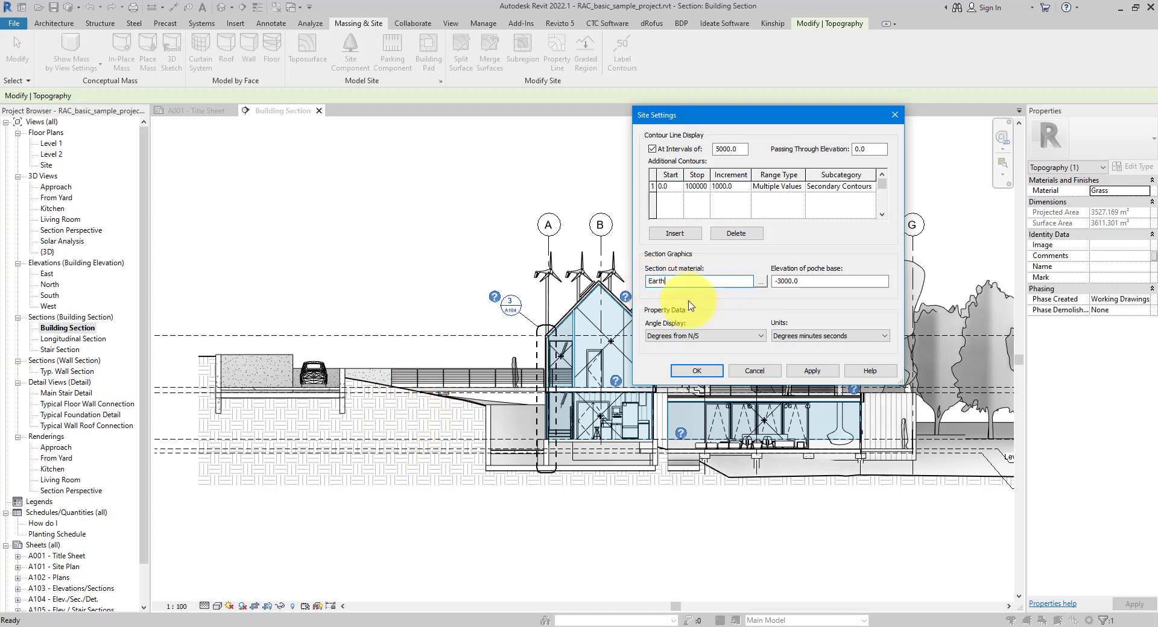
- Open the Material Browser for the section cut material and view Earth's graphics settings
{"action": "left_click", "coordinate": [760, 283]}
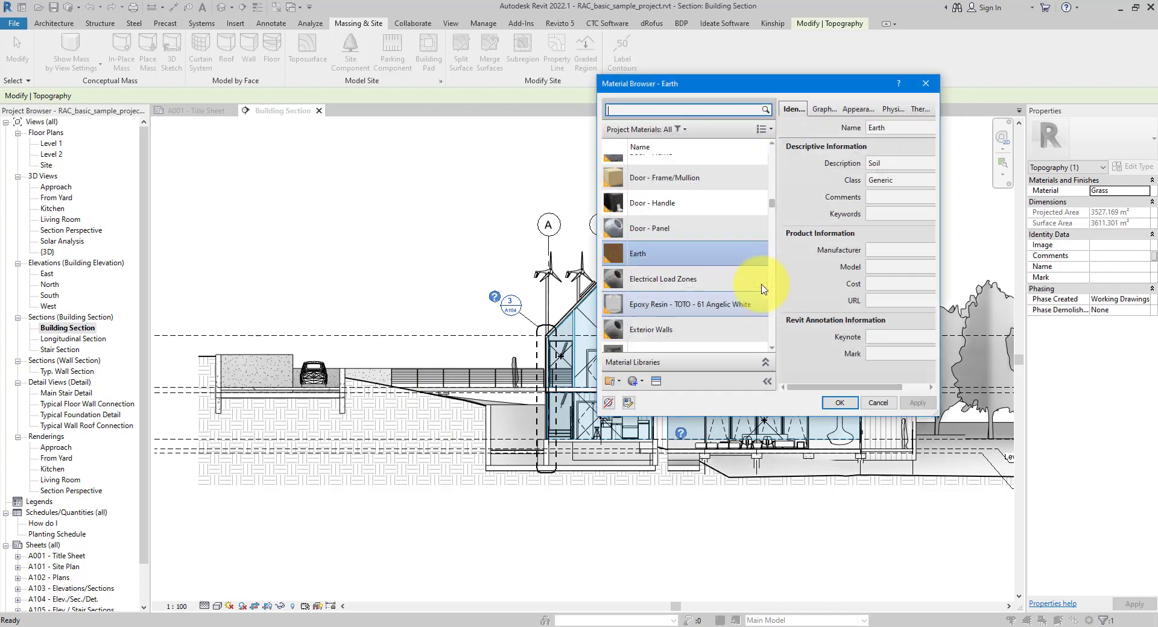
{"action": "left_click_drag", "start_coordinate": [597, 103], "coordinate": [455, 101]}
{"action": "left_click_drag", "start_coordinate": [643, 89], "coordinate": [492, 164]}
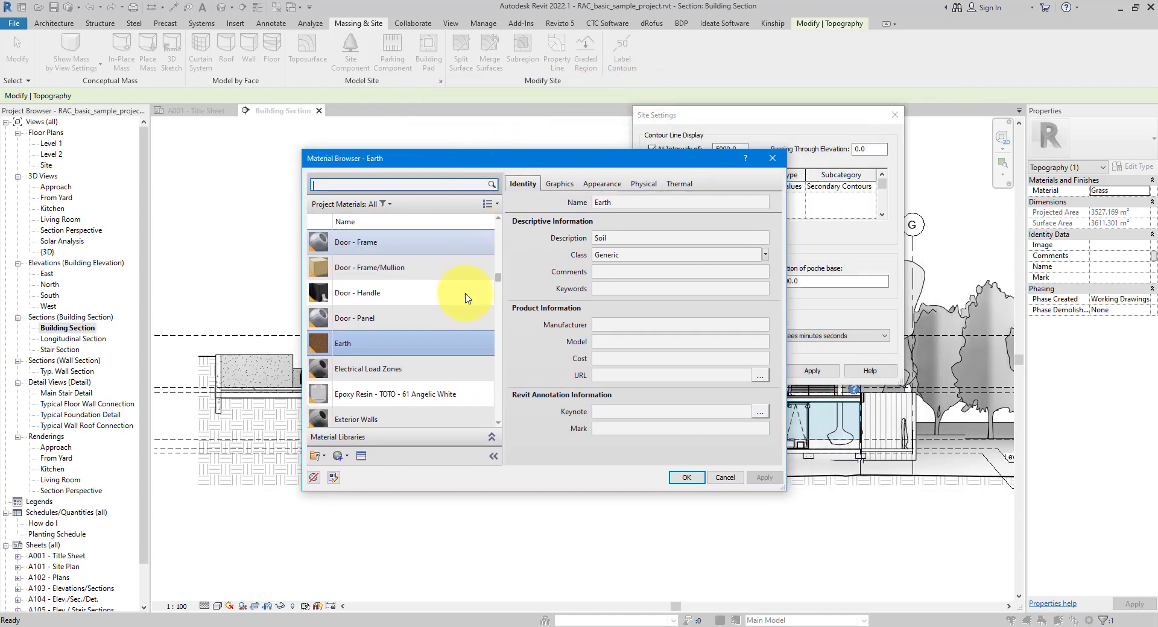
{"action": "scroll", "coordinate": [449, 302], "scroll_direction": "up", "scroll_amount": 1}
{"action": "left_click_drag", "start_coordinate": [589, 160], "coordinate": [510, 167]}
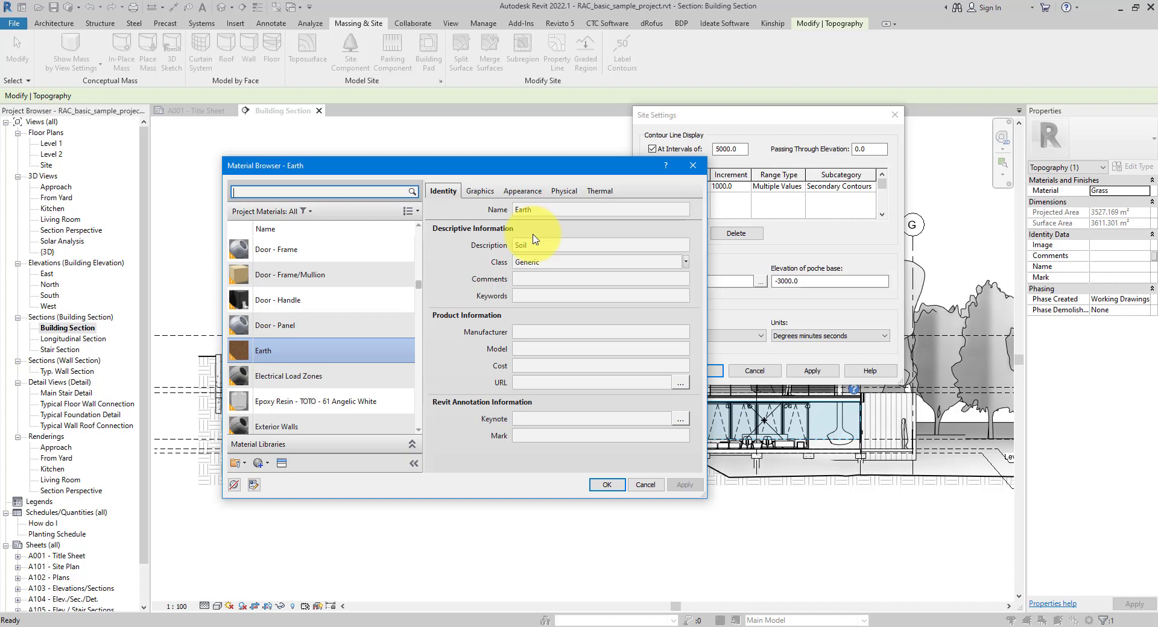
{"action": "left_click", "coordinate": [479, 191]}
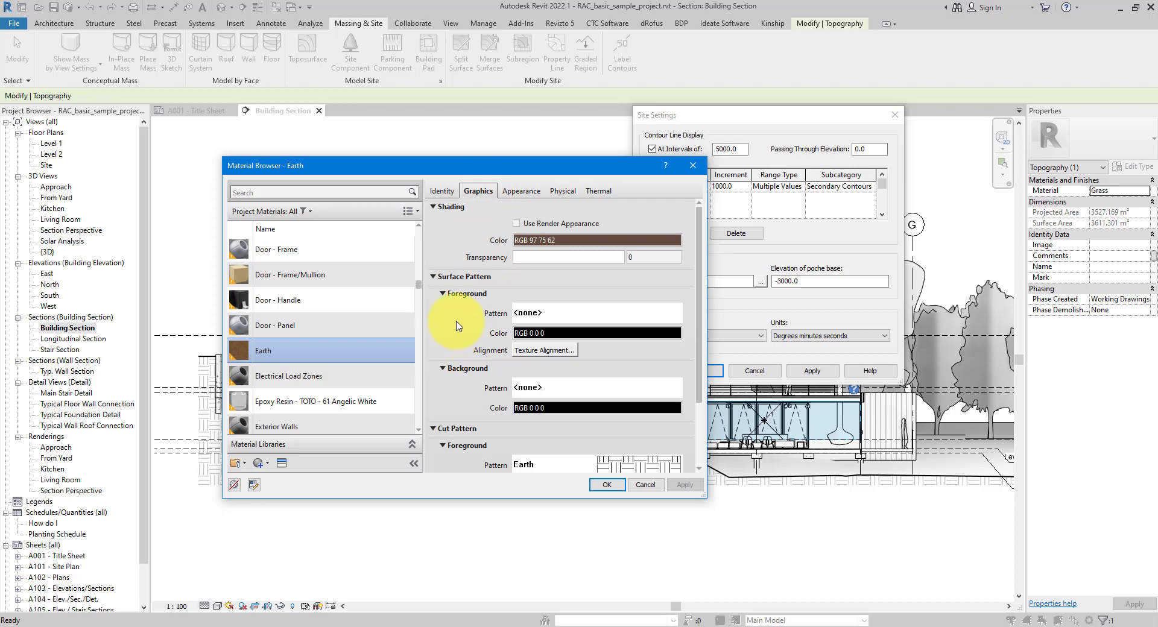
{"action": "scroll", "coordinate": [464, 424], "scroll_direction": "down", "scroll_amount": 3}
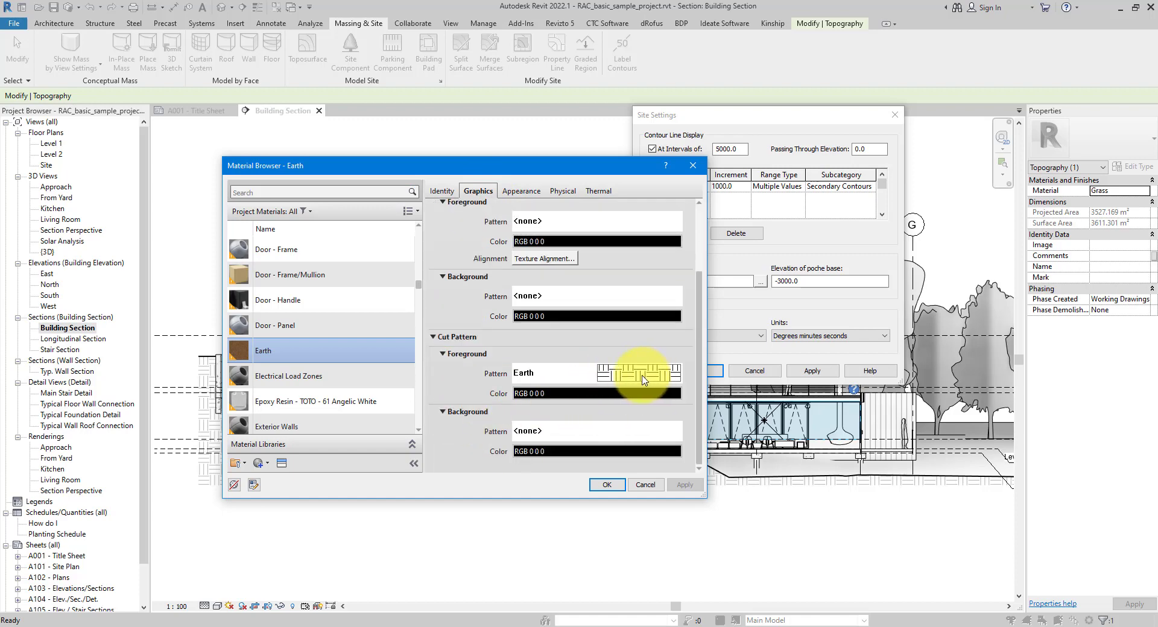
- Set the Earth material's cut pattern to OSB
{"action": "left_click", "coordinate": [644, 380]}
{"action": "scroll", "coordinate": [521, 381], "scroll_direction": "down", "scroll_amount": 1}
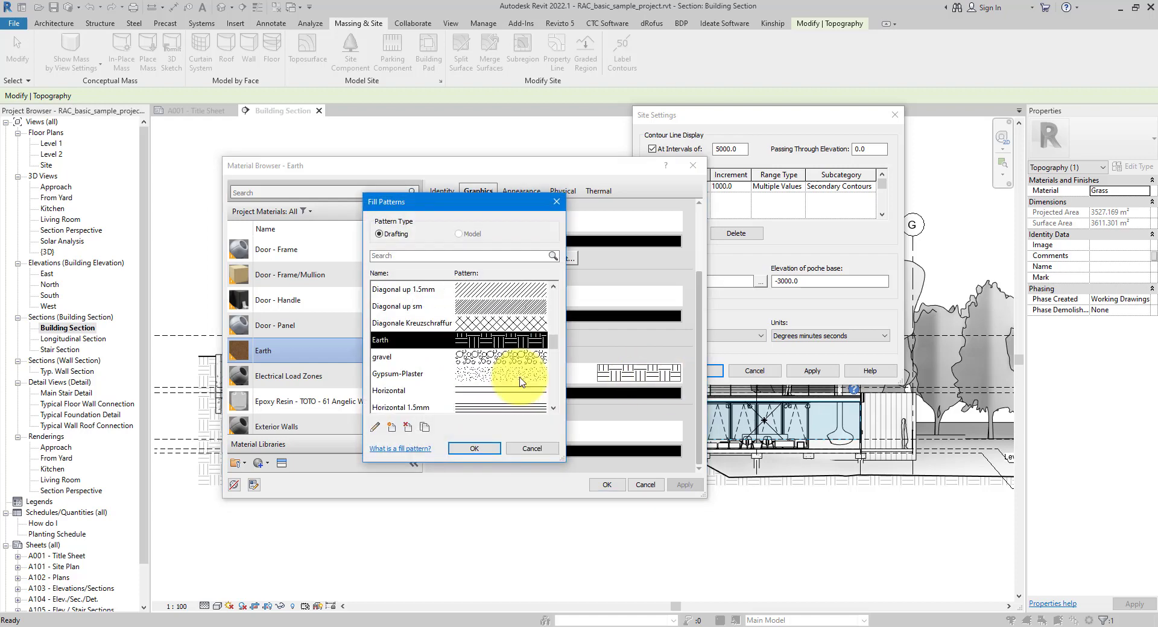
{"action": "scroll", "coordinate": [521, 381], "scroll_direction": "down", "scroll_amount": 1}
{"action": "scroll", "coordinate": [521, 381], "scroll_direction": "down", "scroll_amount": 3}
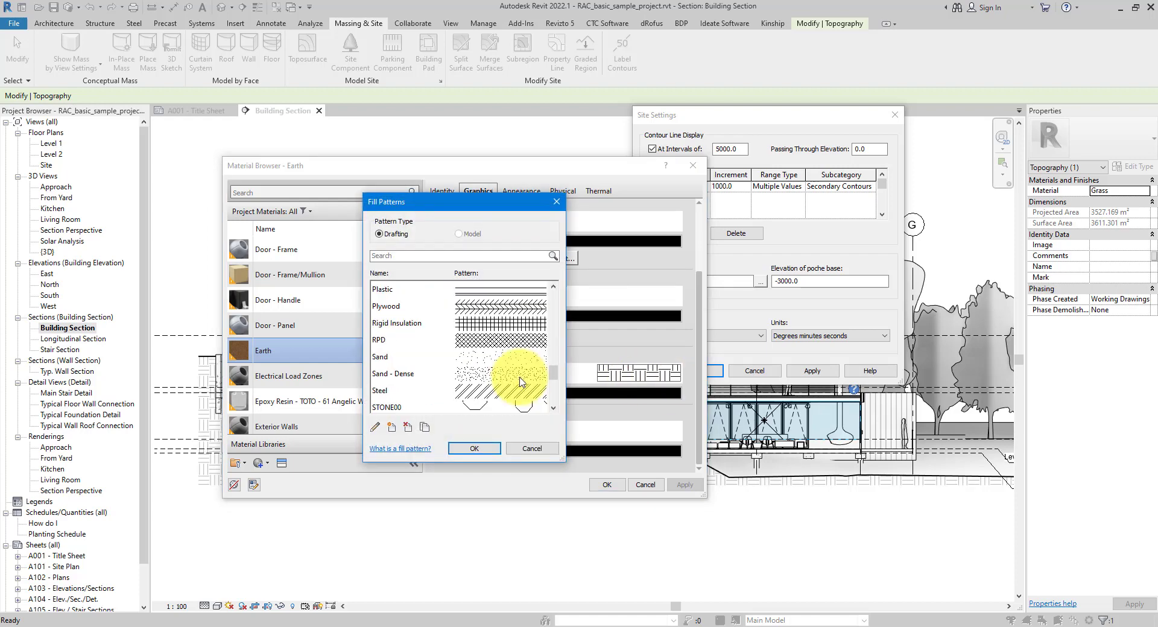
{"action": "left_click", "coordinate": [486, 326]}
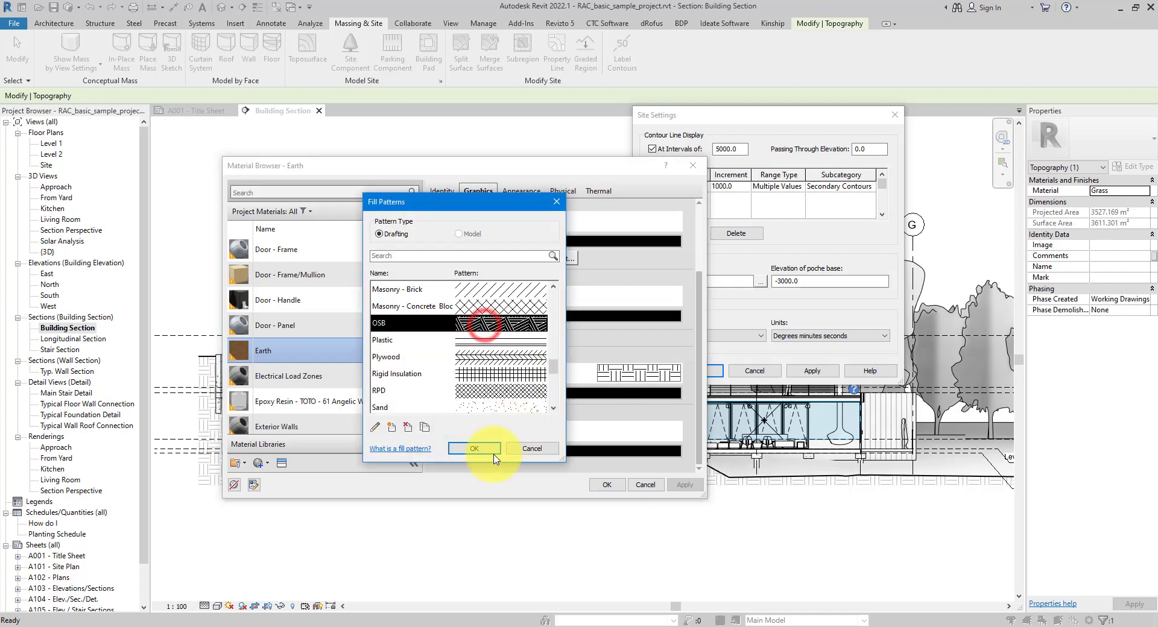
{"action": "left_click", "coordinate": [462, 449]}
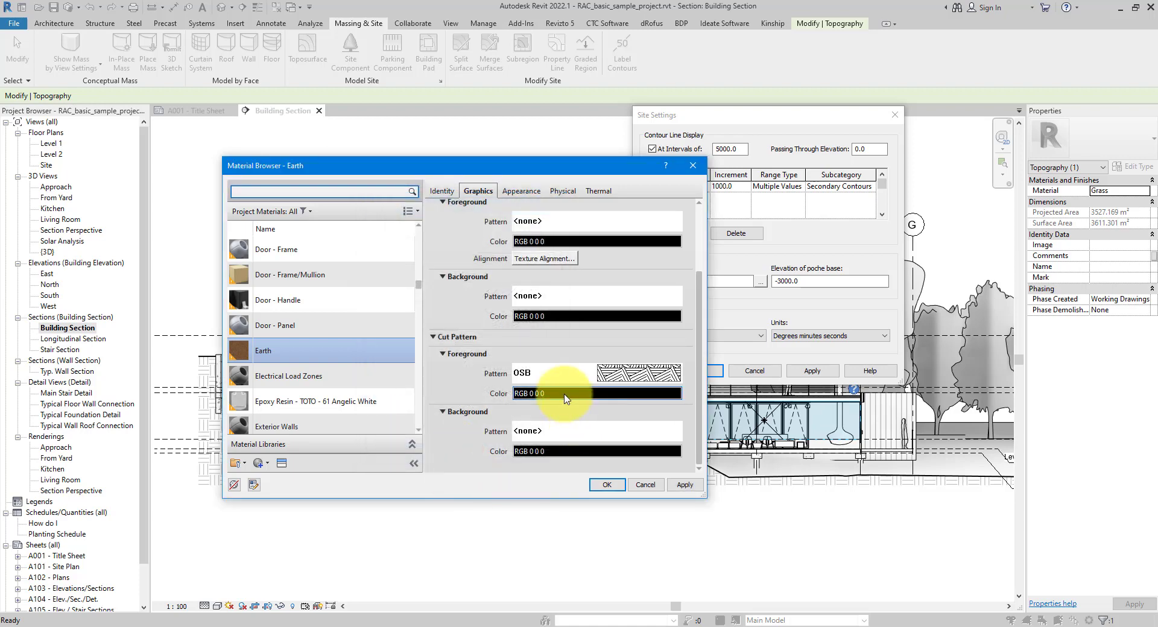
- Colour the OSB cut pattern brown, RGB 125 97 66
{"action": "left_click", "coordinate": [564, 393]}
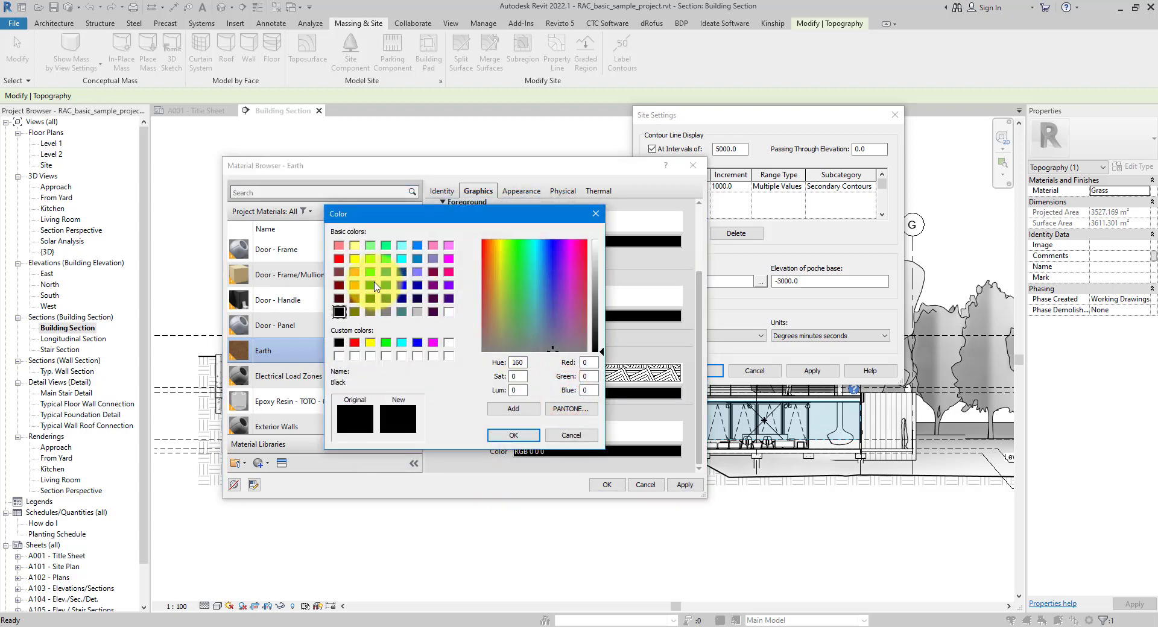
{"action": "left_click", "coordinate": [339, 271]}
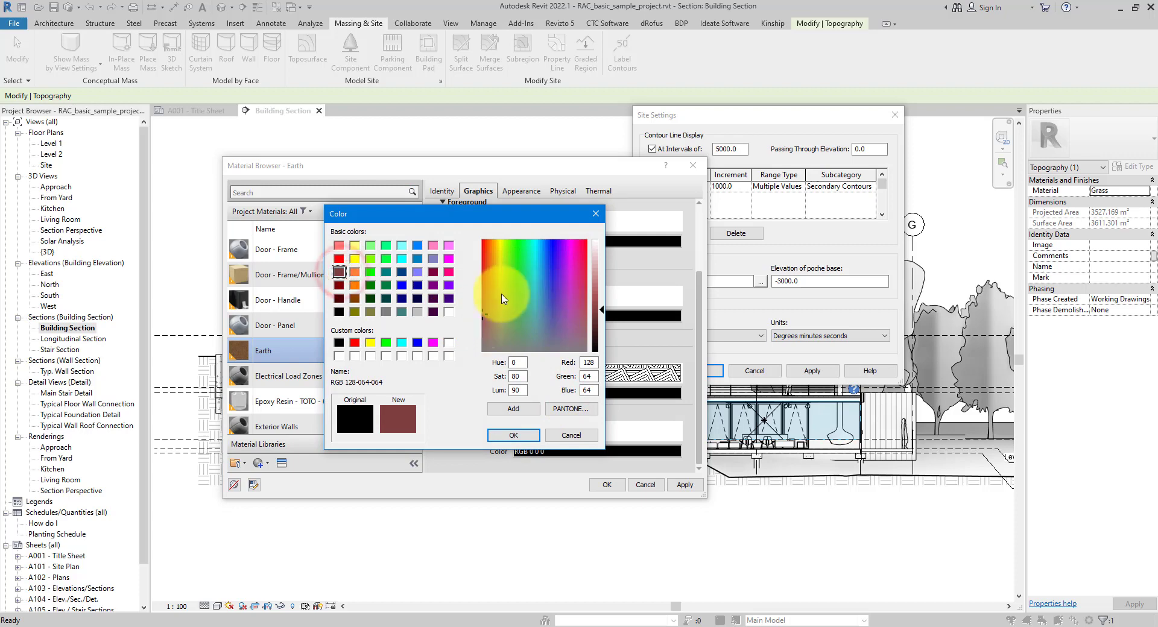
{"action": "left_click_drag", "start_coordinate": [481, 289], "coordinate": [492, 316]}
{"action": "left_click", "coordinate": [520, 436]}
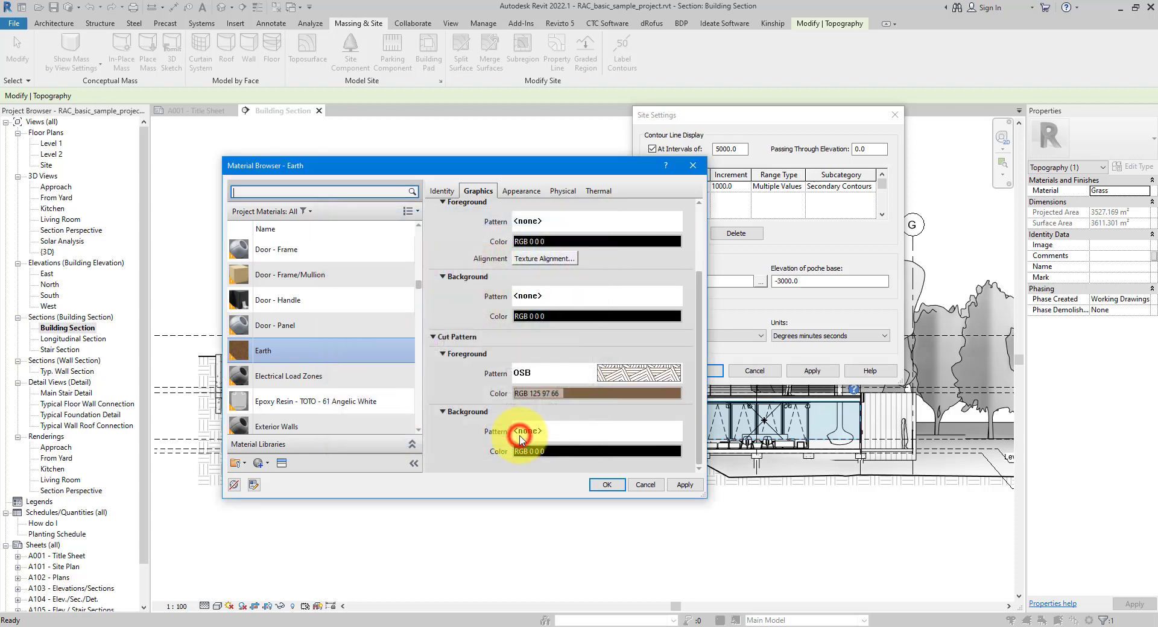
- Confirm the Earth material and Site Settings, then inspect the brown earth hatch in the section
{"action": "left_click", "coordinate": [606, 486]}
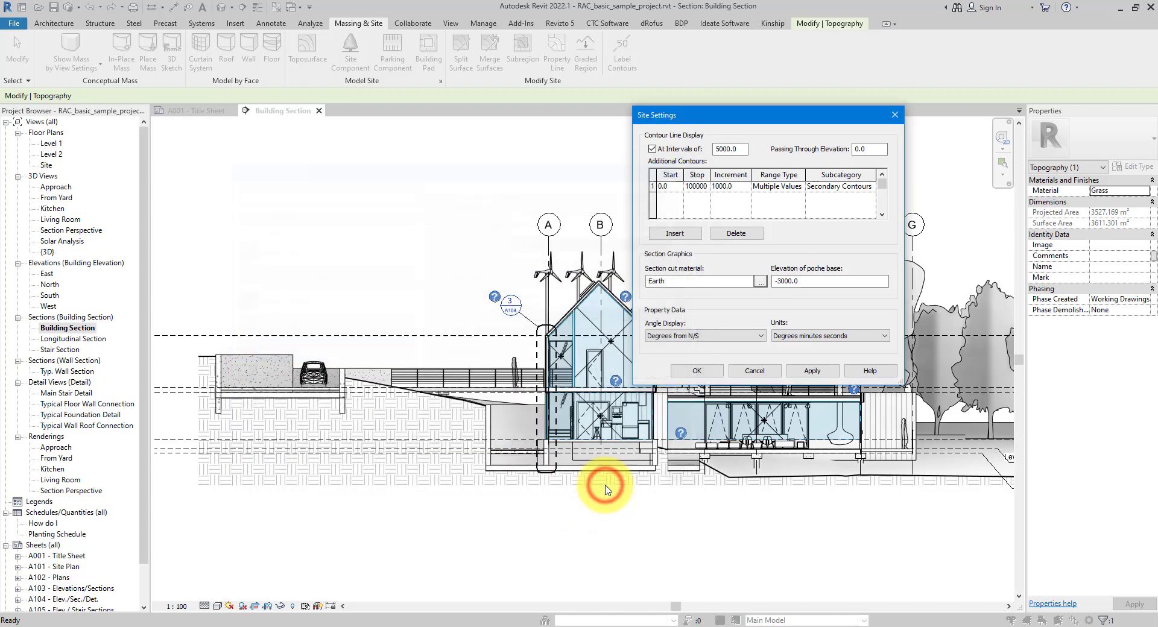
{"action": "left_click", "coordinate": [705, 372]}
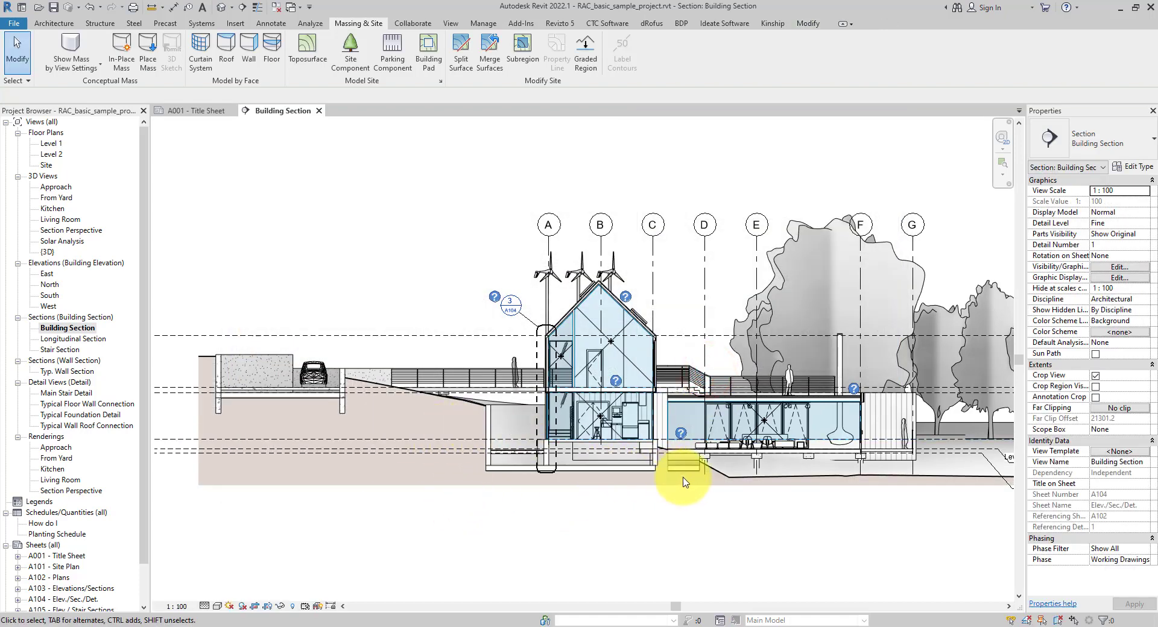
{"action": "scroll", "coordinate": [376, 423], "scroll_direction": "up", "scroll_amount": 3}
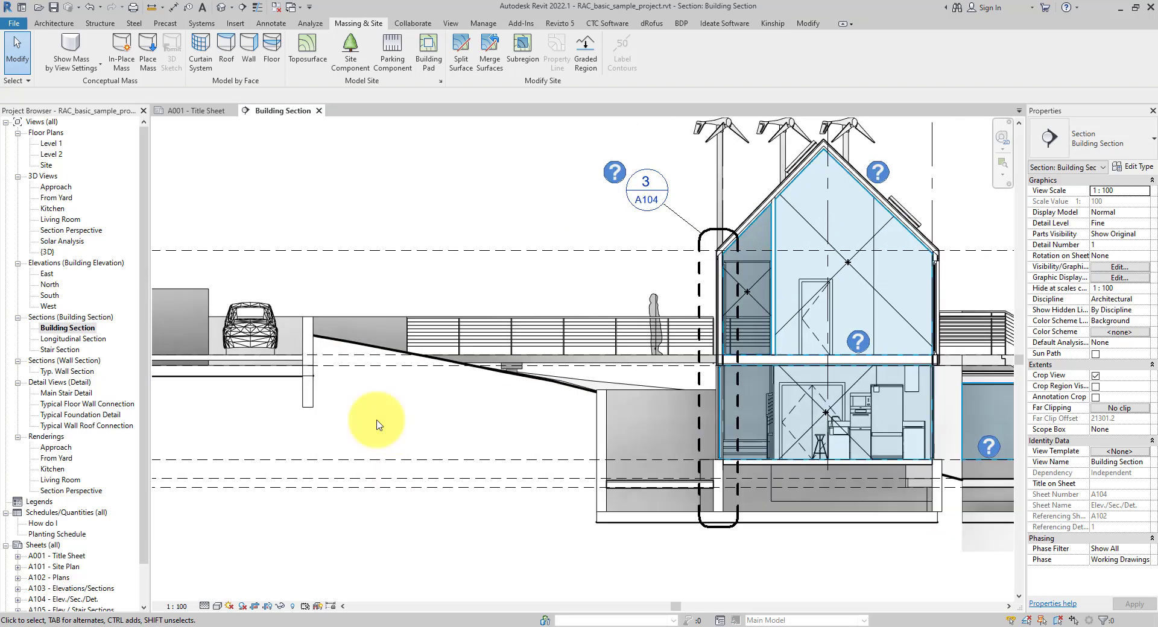
{"action": "scroll", "coordinate": [378, 416], "scroll_direction": "up", "scroll_amount": 2}
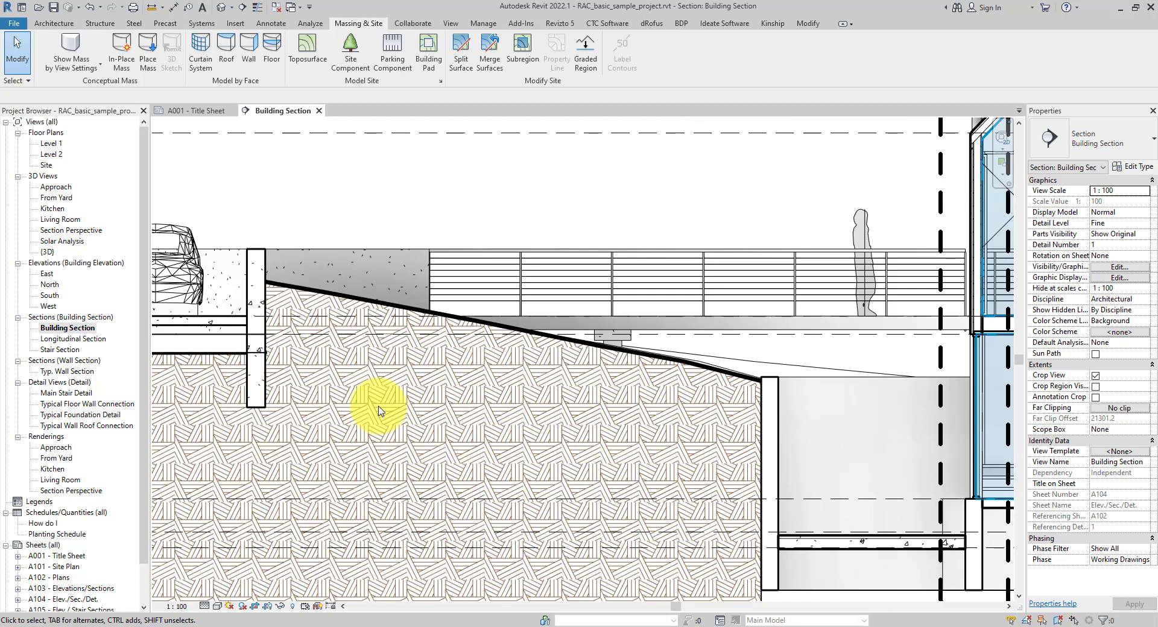
{"action": "middle_click_drag", "start_coordinate": [378, 411], "coordinate": [631, 441]}
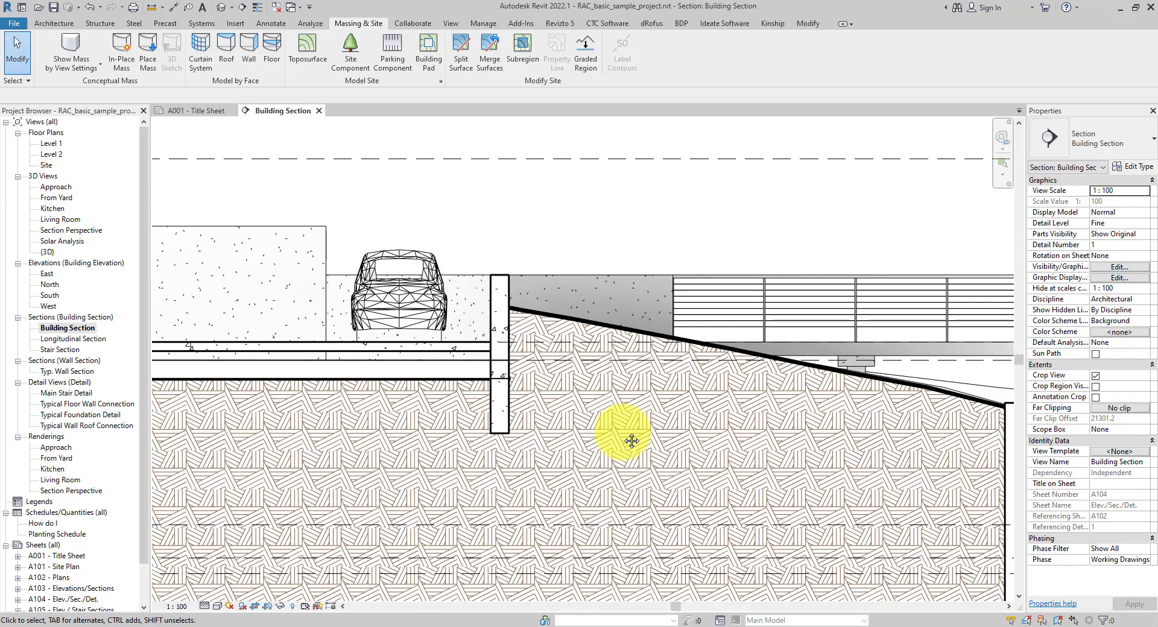
{"action": "scroll", "coordinate": [631, 441], "scroll_direction": "down", "scroll_amount": 4}
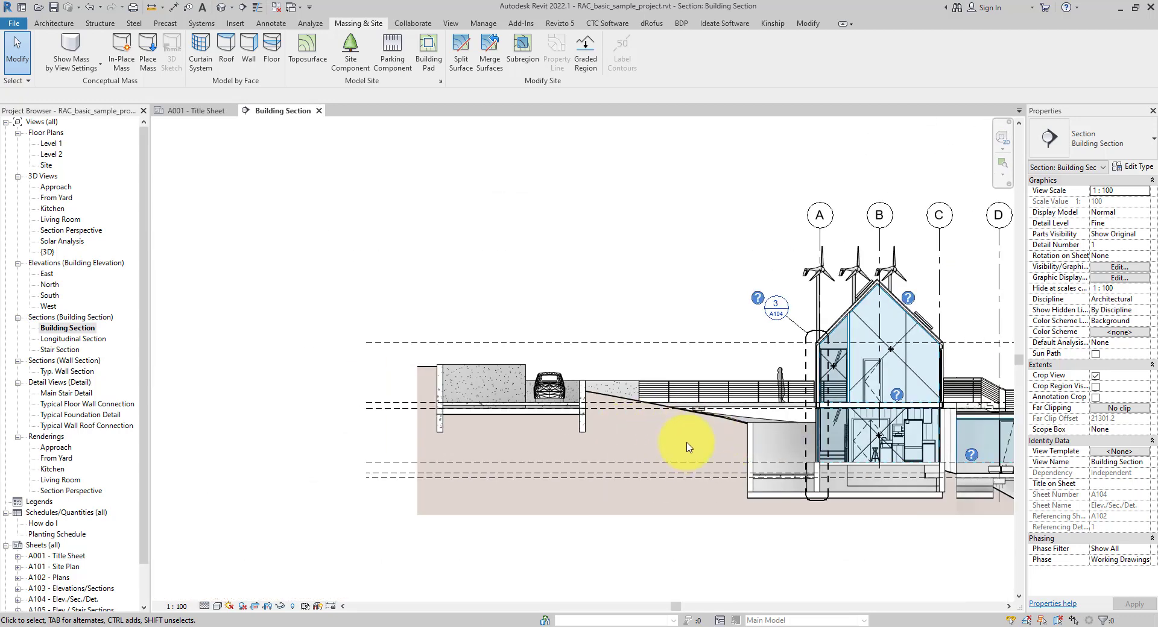
{"action": "middle_click_drag", "start_coordinate": [687, 447], "coordinate": [557, 451]}
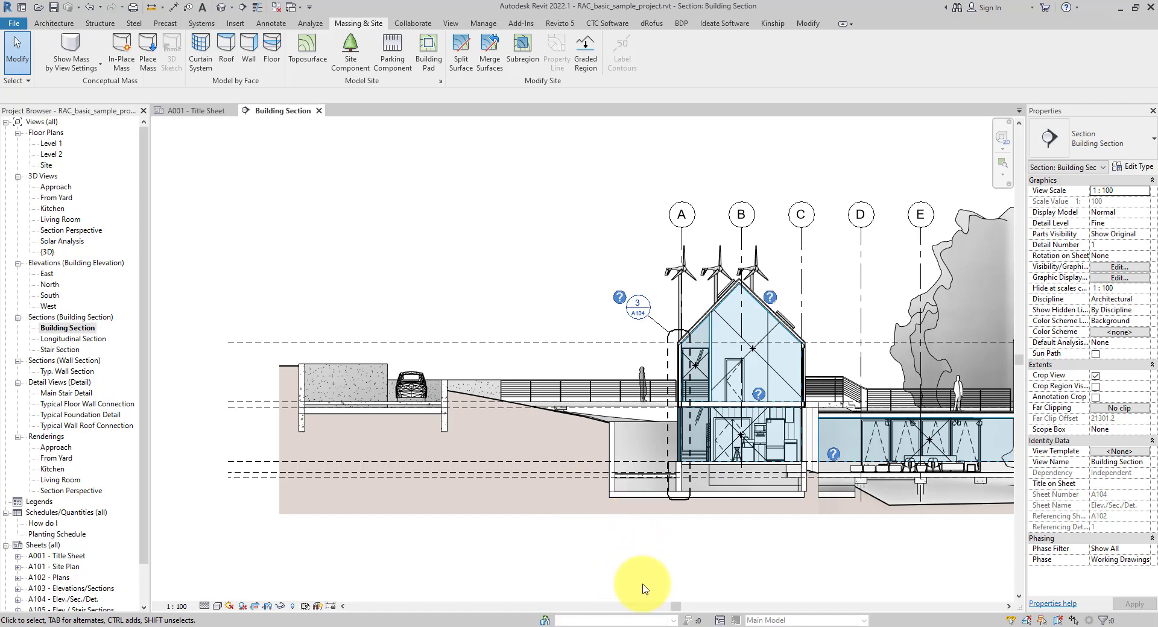
{"action": "middle_click_drag", "start_coordinate": [634, 587], "coordinate": [613, 502]}
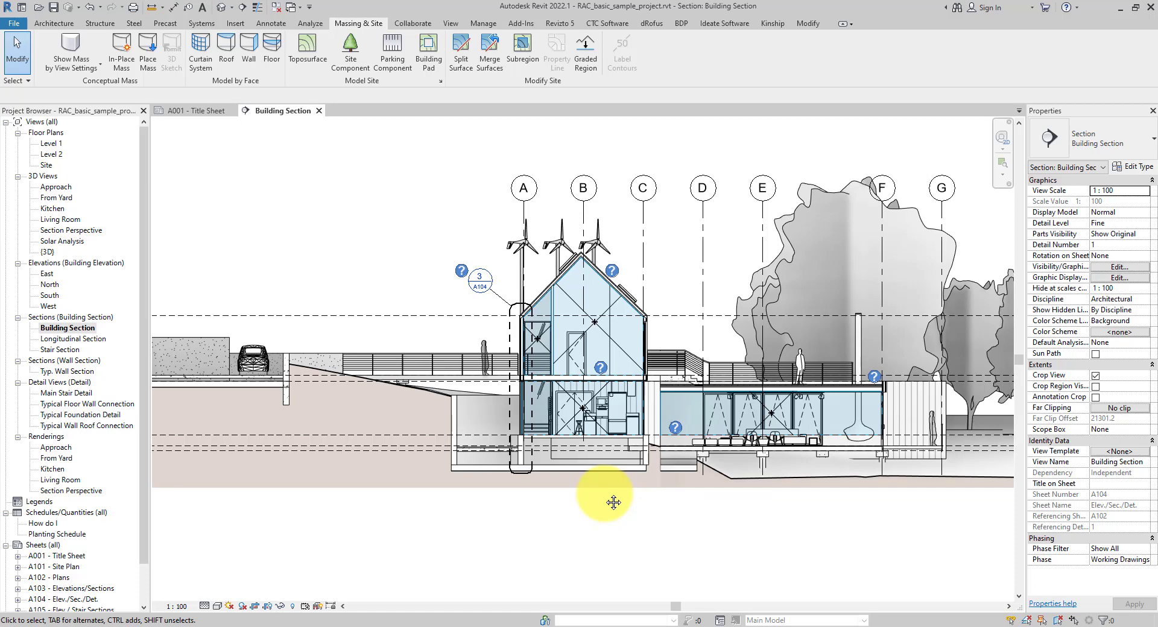
- Turn off Crop View to reveal the piles below ground and inspect the right-hand pile
{"action": "left_click", "coordinate": [1095, 376]}
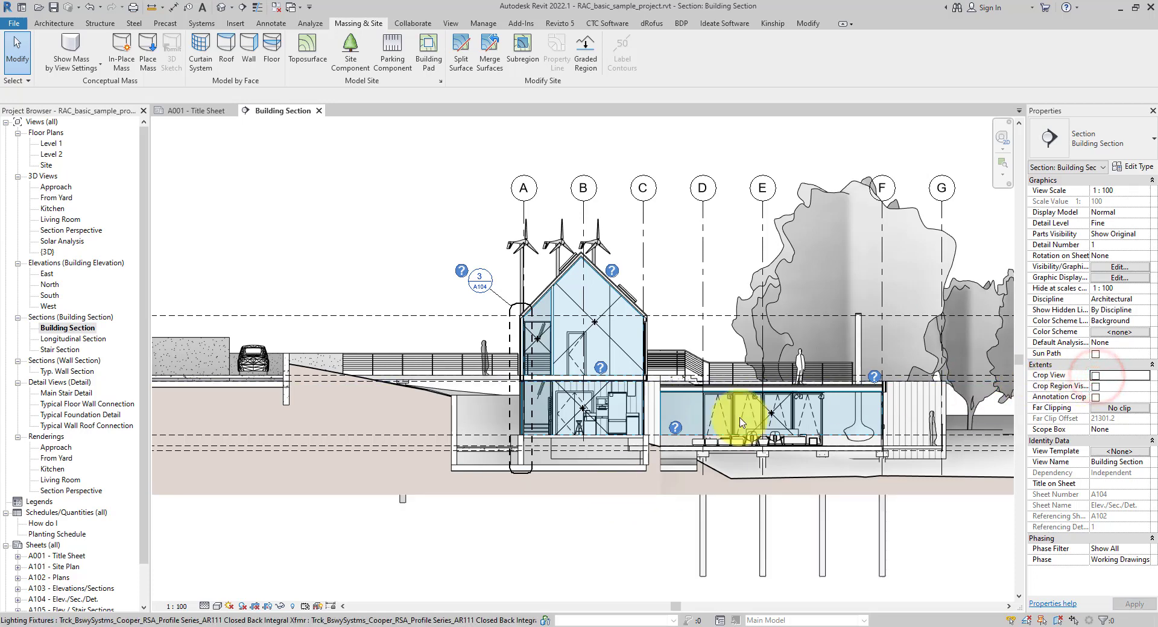
{"action": "middle_click_drag", "start_coordinate": [600, 496], "coordinate": [581, 426]}
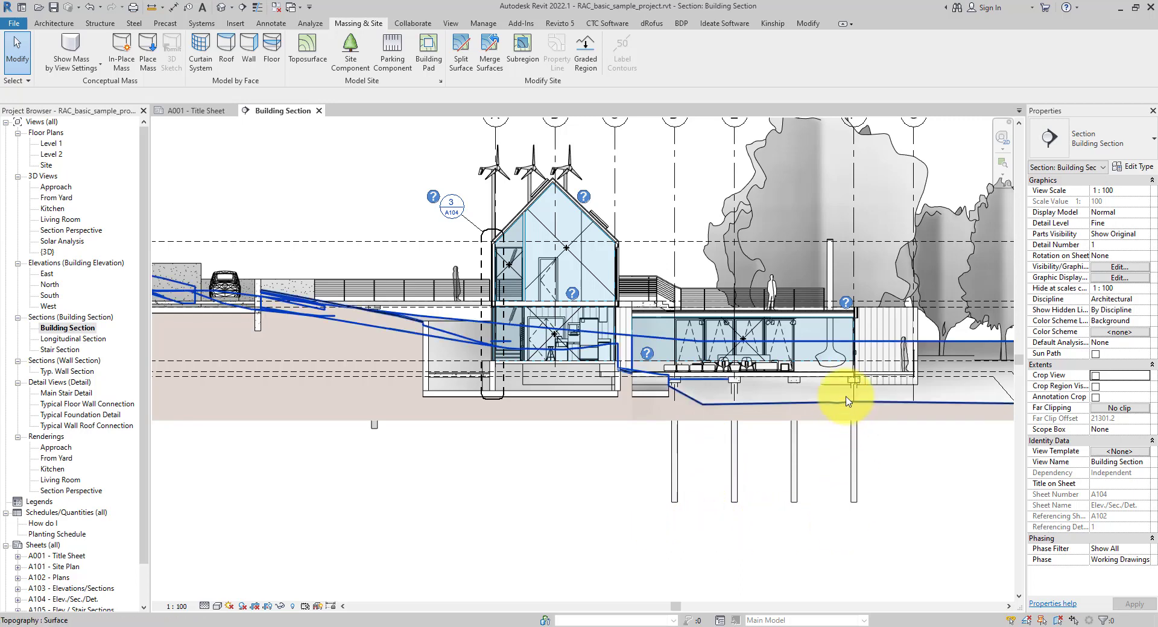
{"action": "left_click", "coordinate": [850, 488]}
{"action": "key", "text": "Escape"}
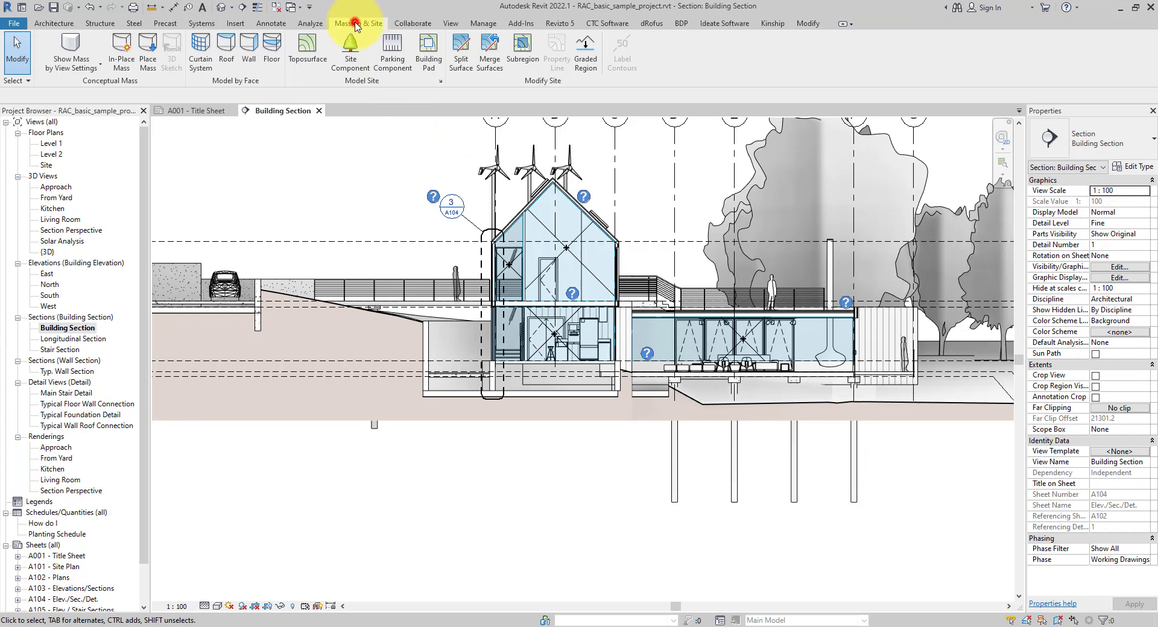
{"action": "left_click", "coordinate": [356, 25]}
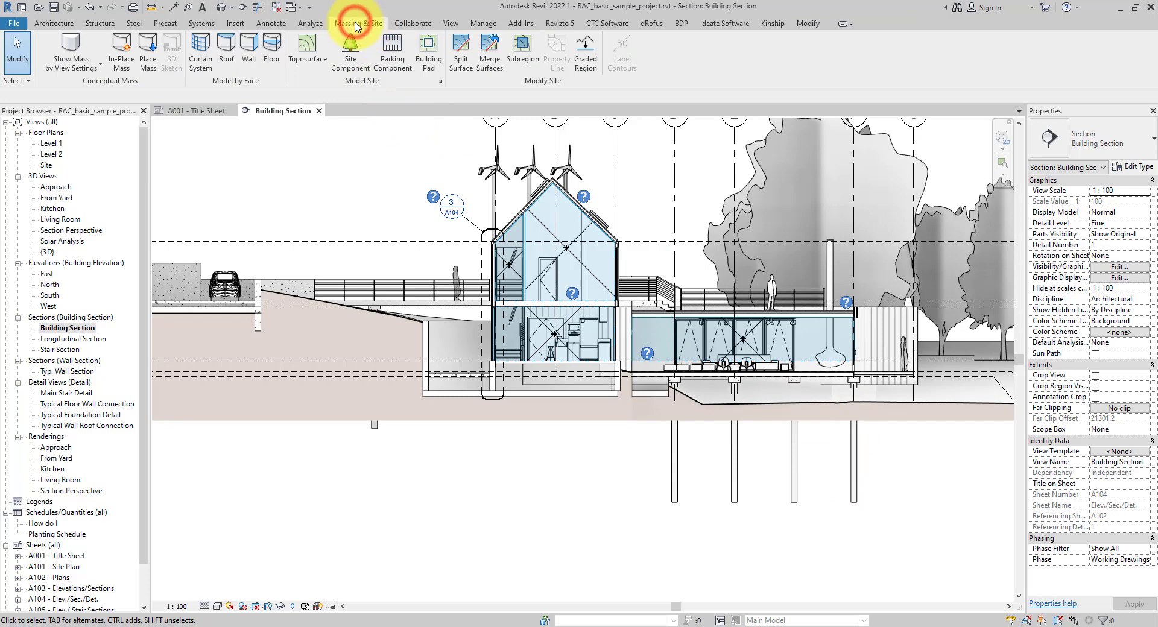
- Set the Site Settings poche base elevation to -9000 and apply it
{"action": "left_click", "coordinate": [440, 84]}
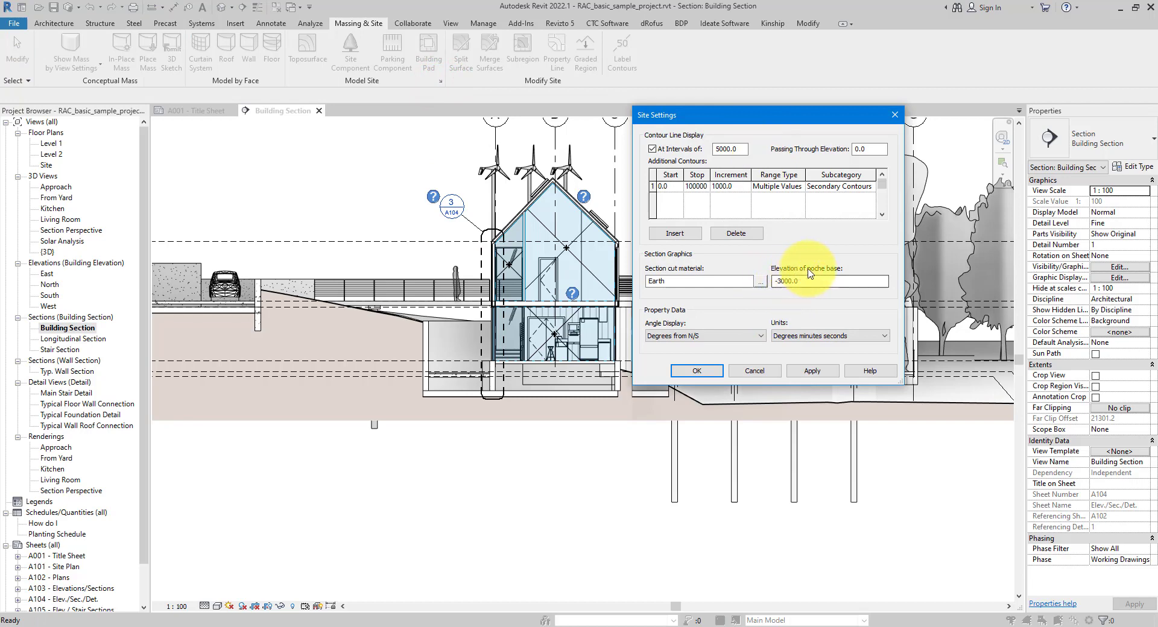
{"action": "left_click", "coordinate": [781, 281]}
{"action": "left_click", "coordinate": [804, 371]}
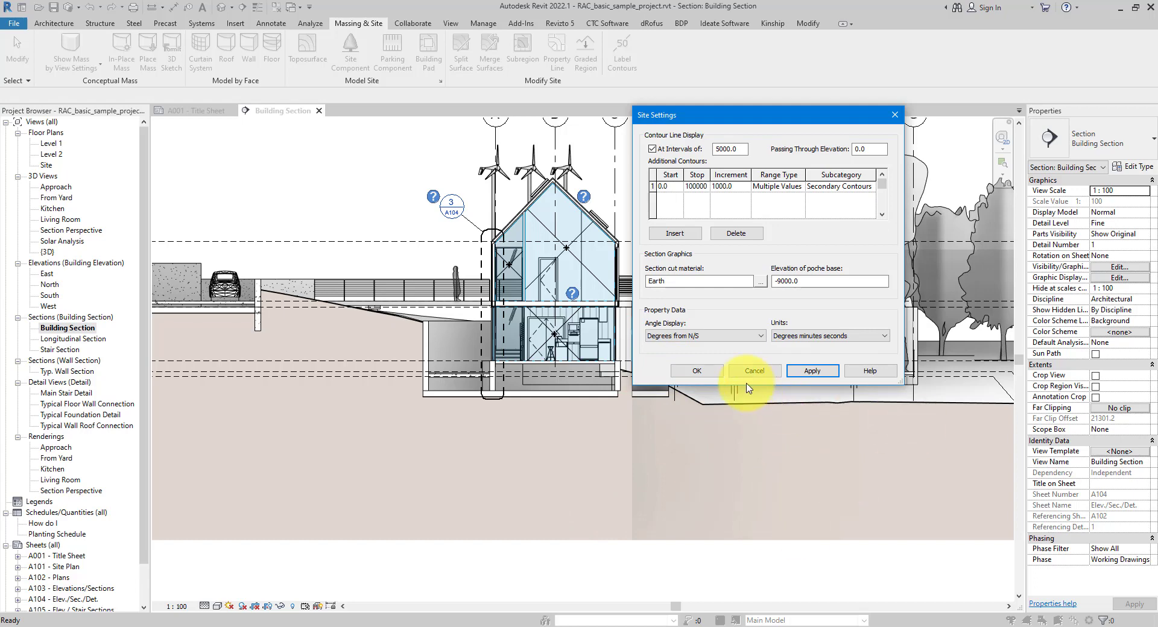
{"action": "left_click", "coordinate": [698, 370]}
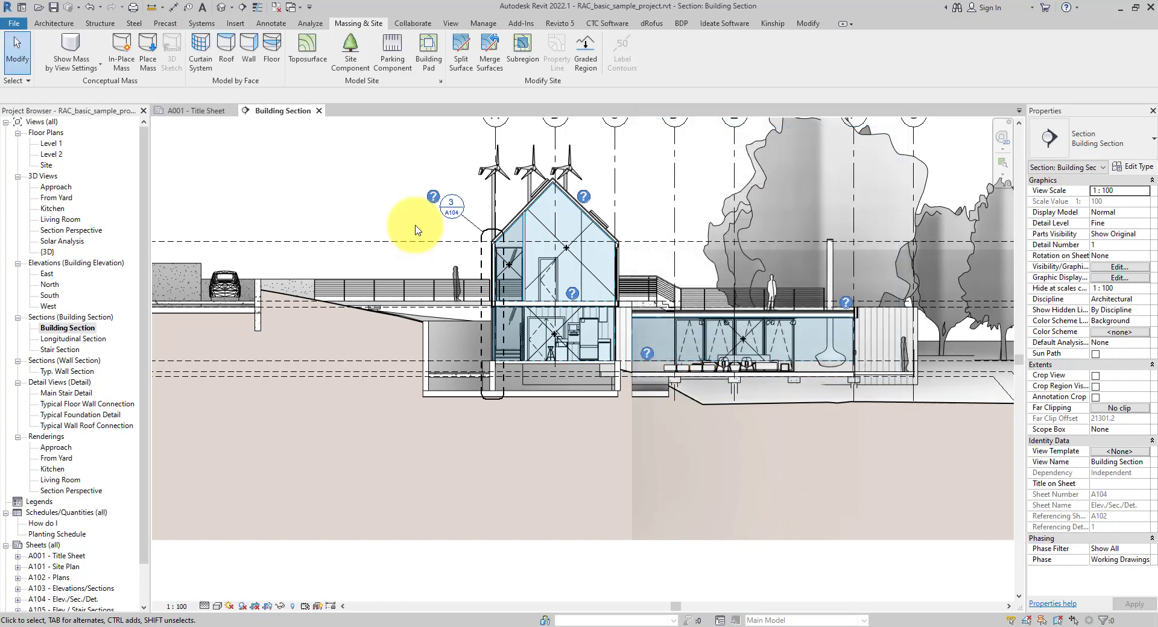
- Open the Site floor plan and isolate the topography surface so only its contours show
{"action": "left_click", "coordinate": [356, 207]}
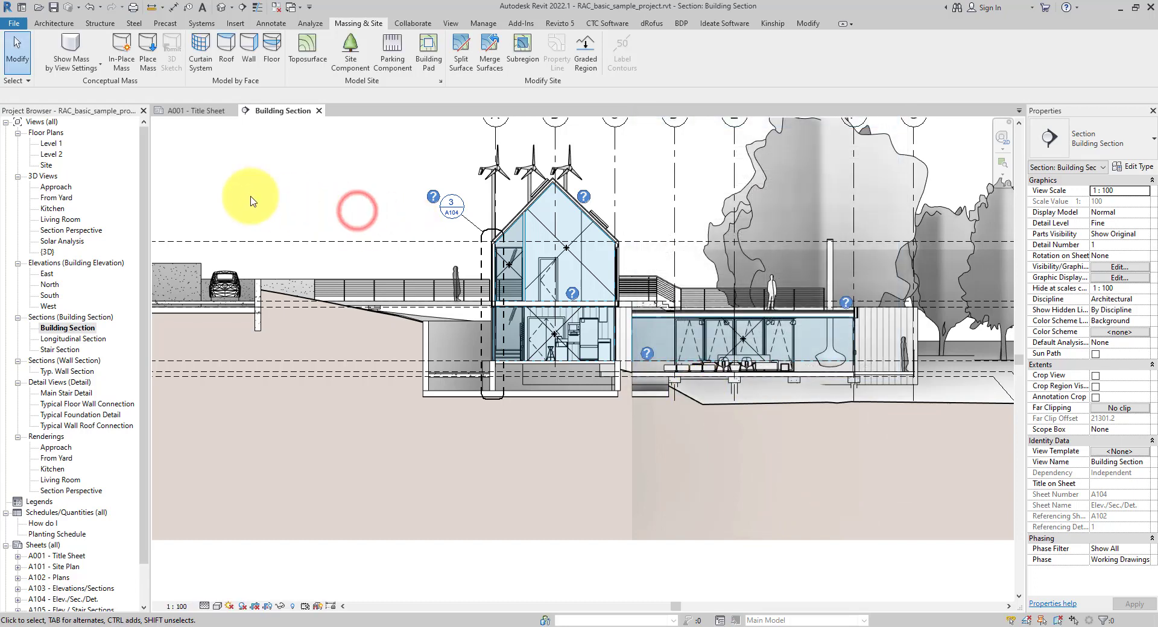
{"action": "double_click", "coordinate": [45, 164]}
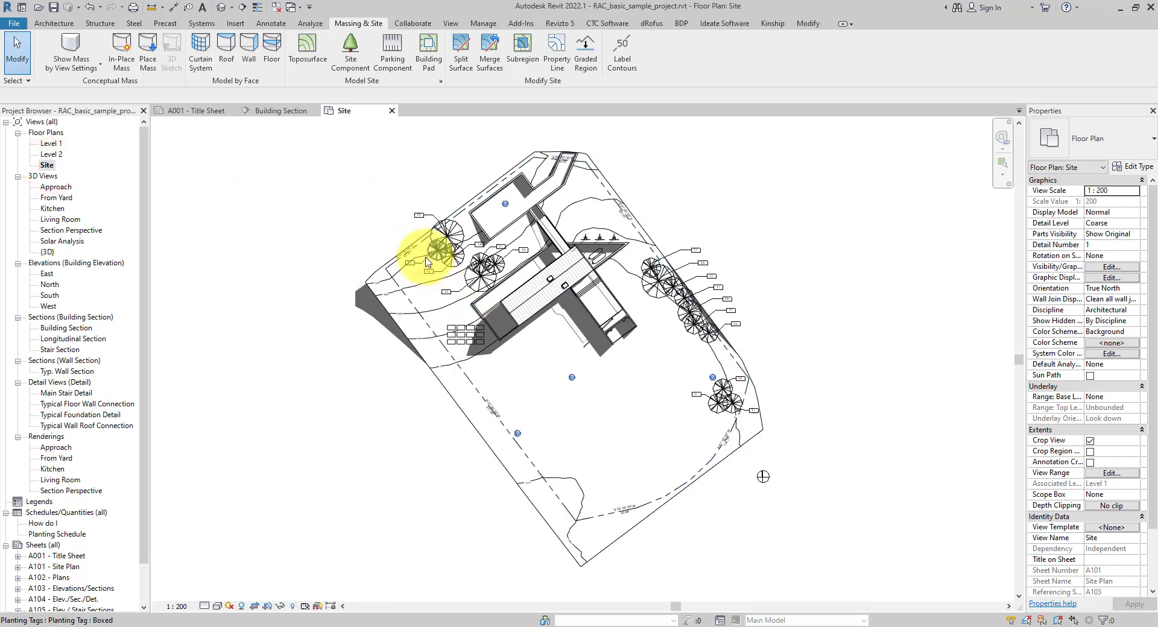
{"action": "scroll", "coordinate": [416, 271], "scroll_direction": "up", "scroll_amount": 4}
{"action": "left_click", "coordinate": [431, 302]}
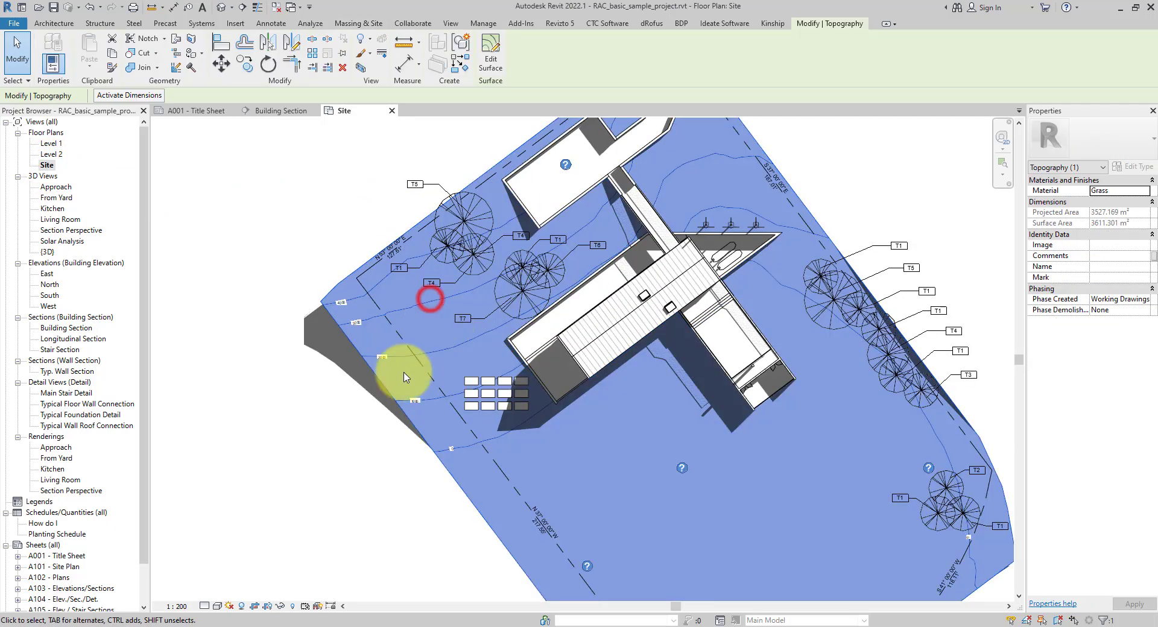
{"action": "left_click", "coordinate": [280, 605]}
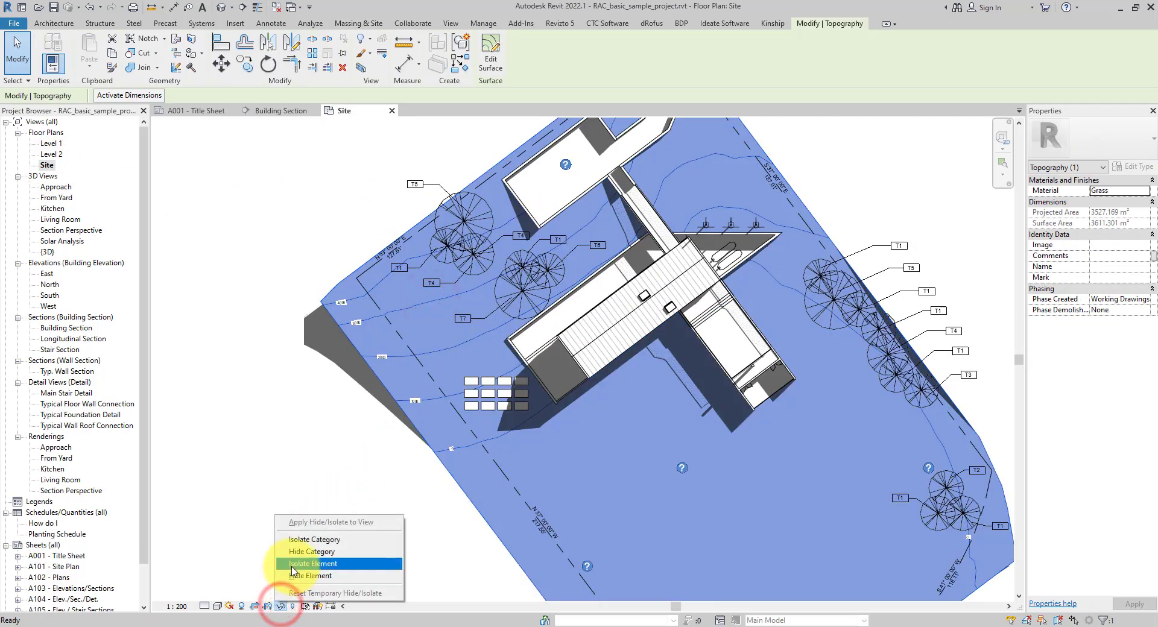
{"action": "left_click", "coordinate": [295, 563]}
{"action": "left_click", "coordinate": [403, 502]}
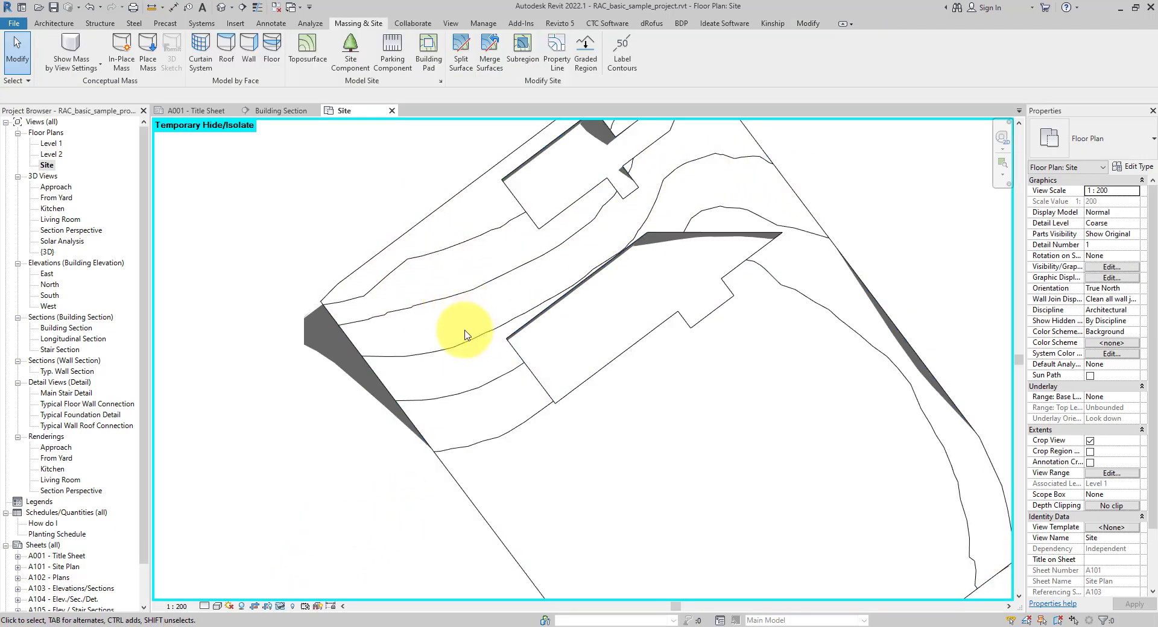
{"action": "scroll", "coordinate": [432, 318], "scroll_direction": "up", "scroll_amount": 2}
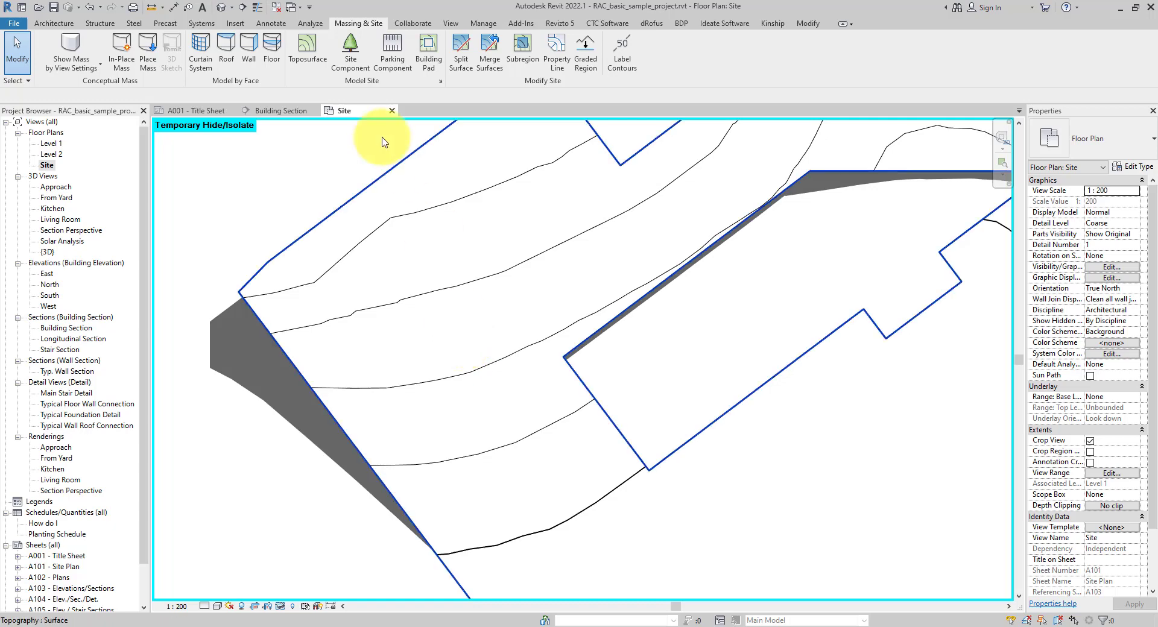
- Change the Site Settings Additional Contours Increment to 200 and apply it
{"action": "left_click", "coordinate": [441, 81]}
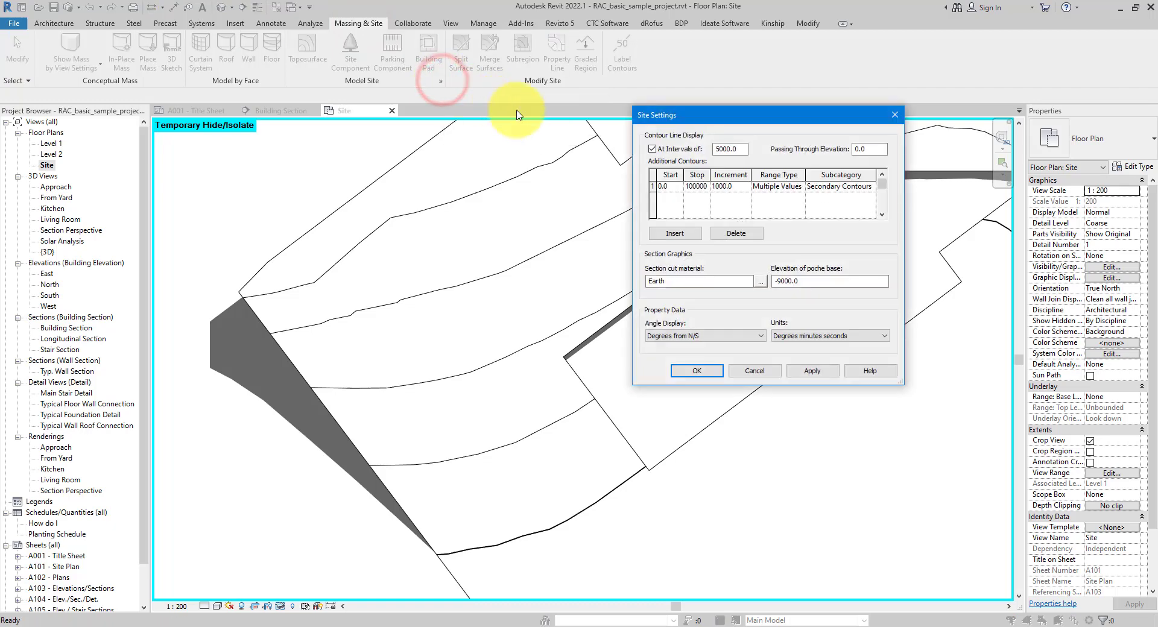
{"action": "left_click_drag", "start_coordinate": [907, 231], "coordinate": [1024, 231]}
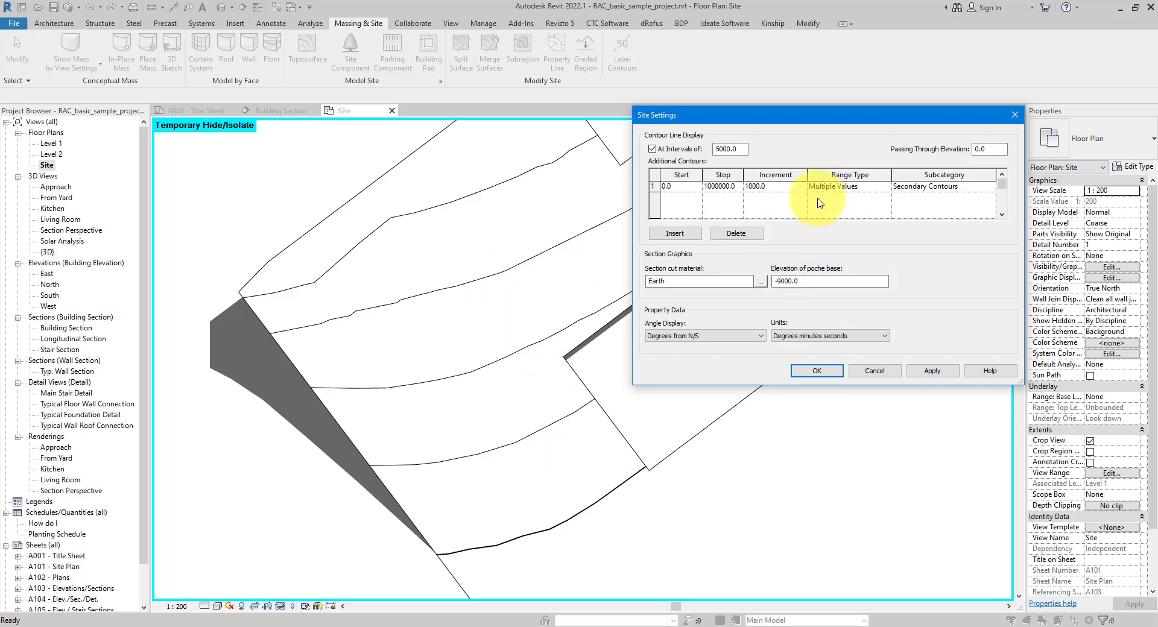
{"action": "left_click", "coordinate": [783, 190]}
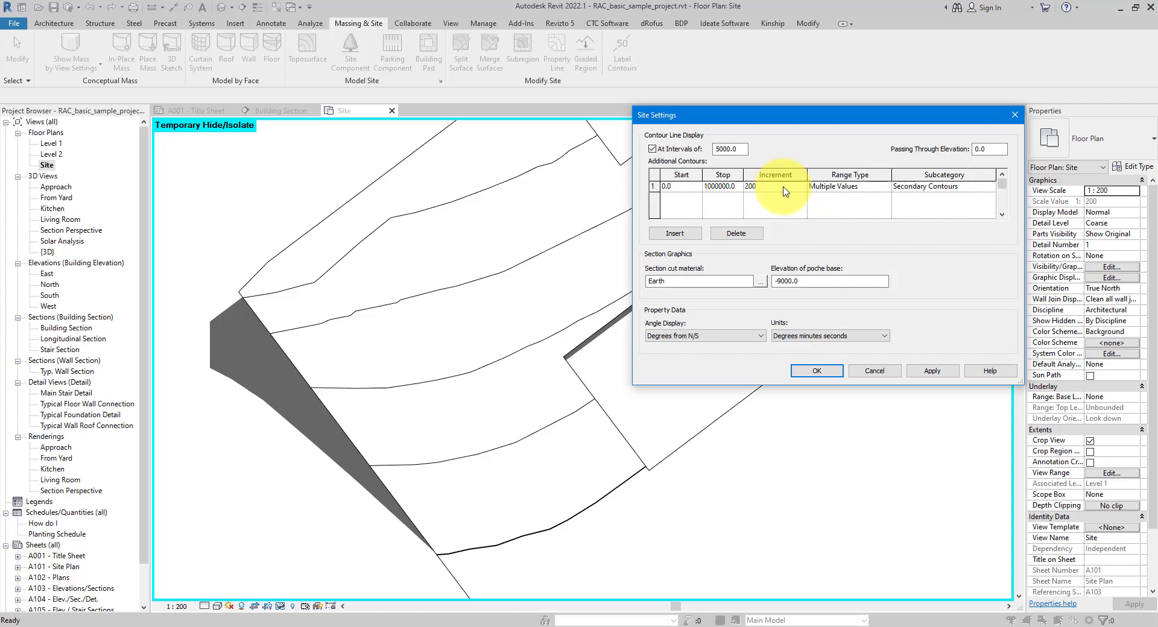
{"action": "type", "text": "200"}
{"action": "left_click", "coordinate": [932, 371]}
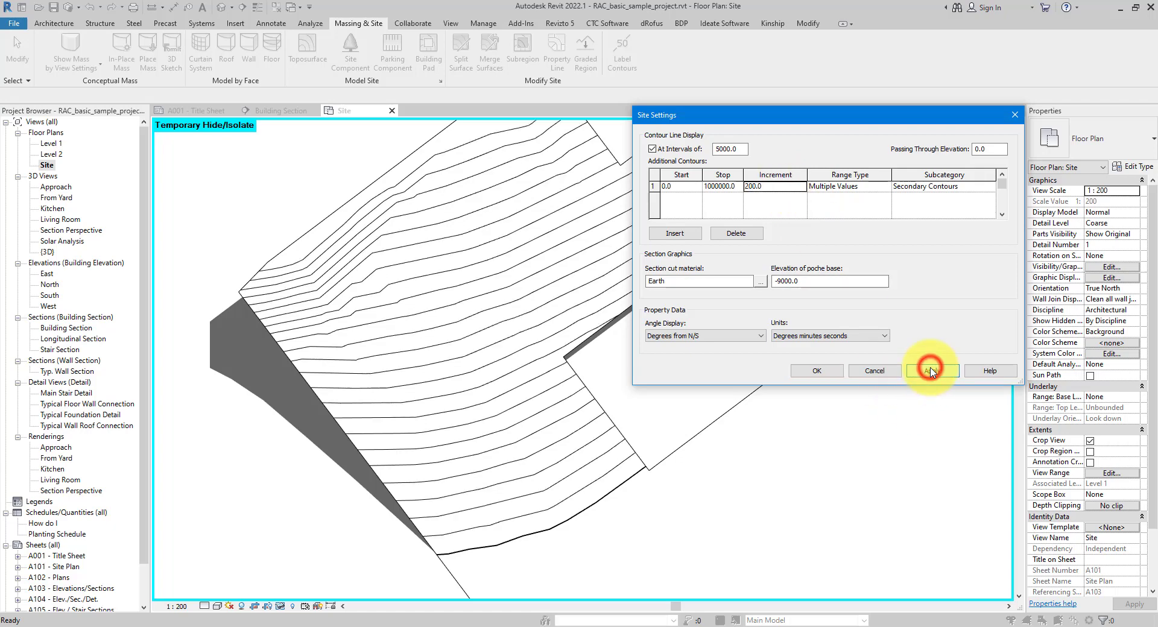
{"action": "left_click_drag", "start_coordinate": [805, 119], "coordinate": [543, 276]}
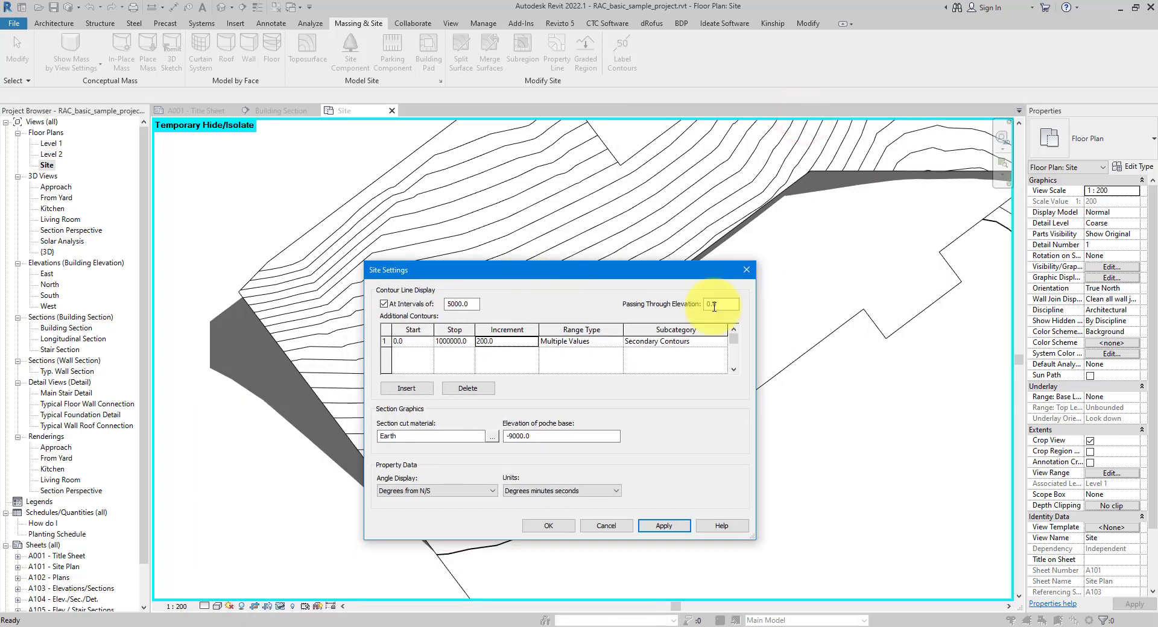
{"action": "left_click", "coordinate": [551, 525]}
{"action": "scroll", "coordinate": [510, 338], "scroll_direction": "down", "scroll_amount": 3}
{"action": "scroll", "coordinate": [804, 225], "scroll_direction": "up", "scroll_amount": 1}
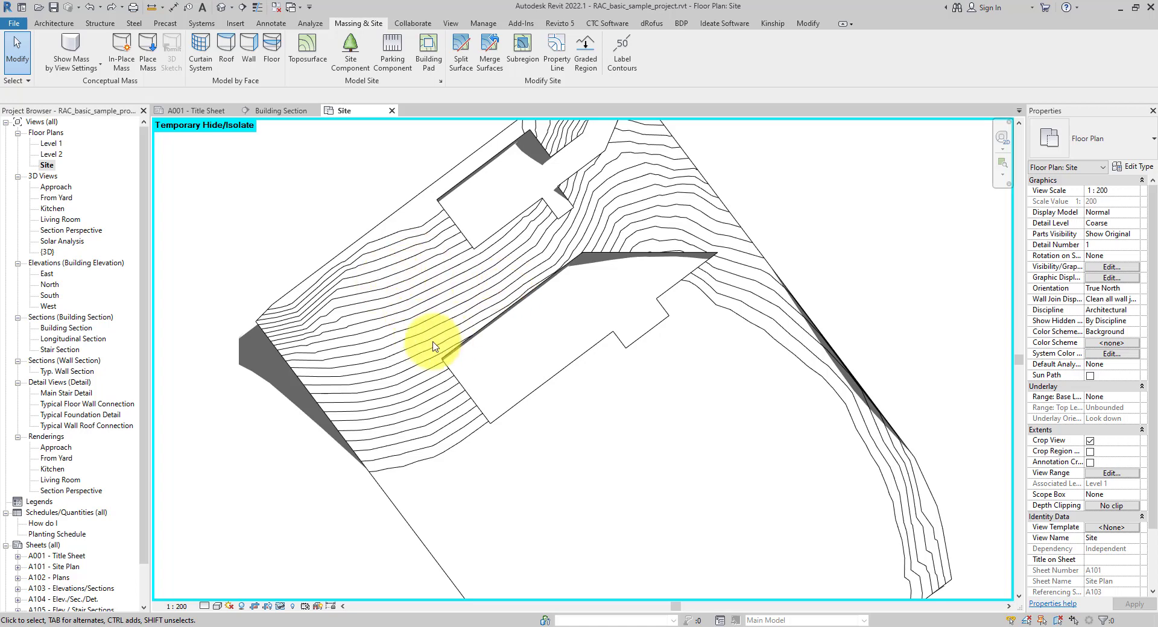
{"action": "scroll", "coordinate": [428, 307], "scroll_direction": "up", "scroll_amount": 2}
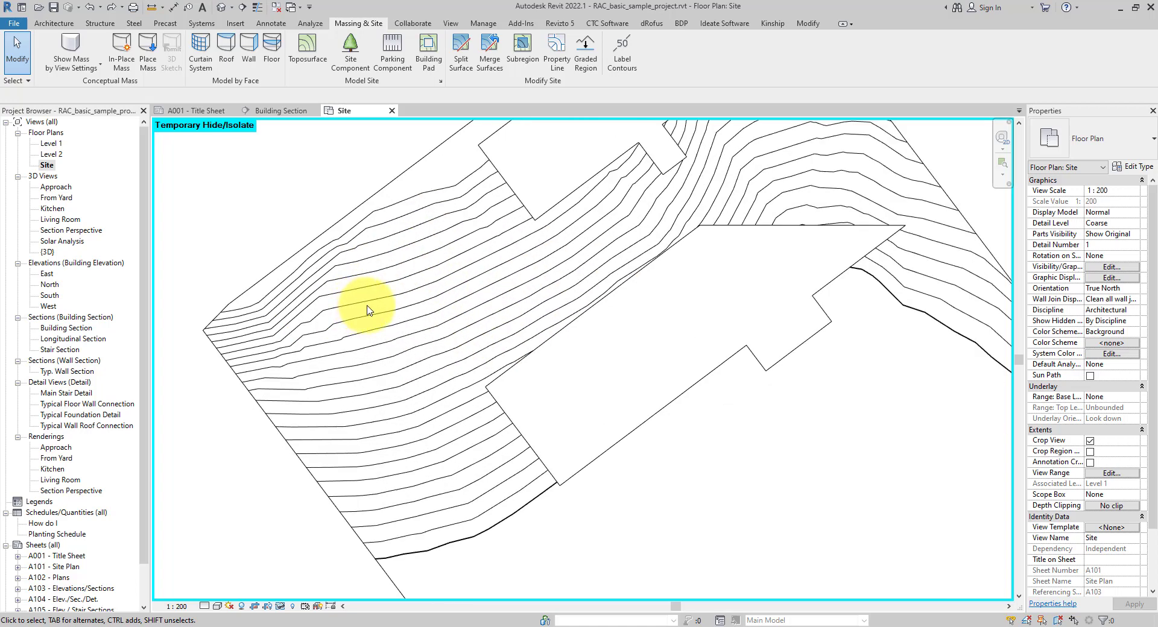
- Insert a second contour row: increment 1000, Multiple Values, Primary Contours subcategory
{"action": "left_click", "coordinate": [440, 81]}
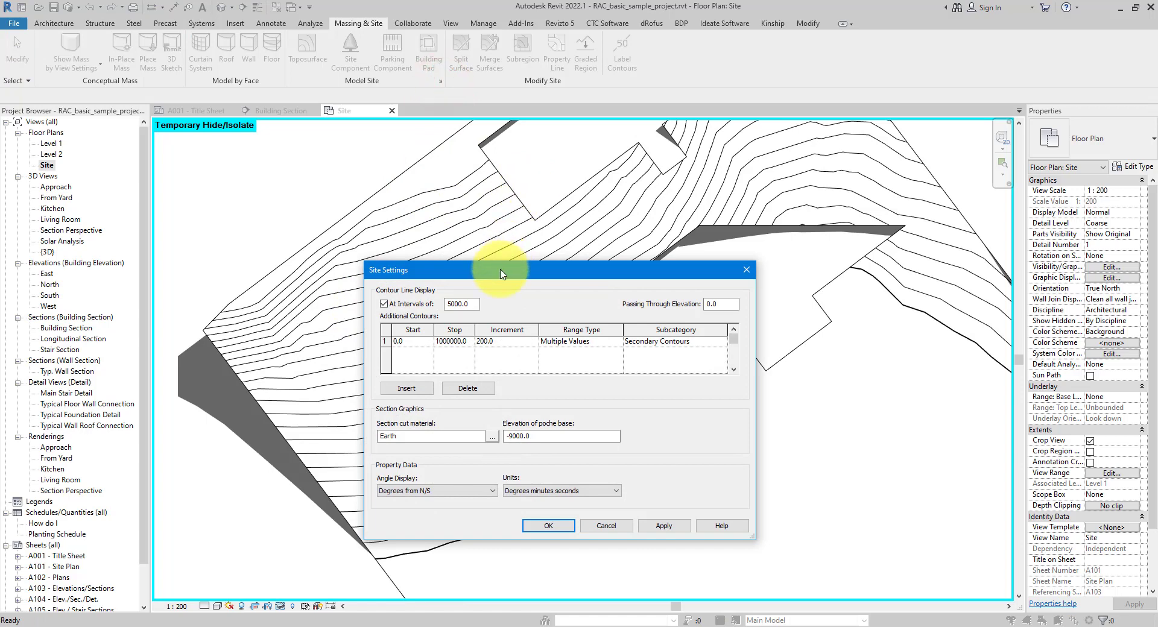
{"action": "left_click_drag", "start_coordinate": [506, 194], "coordinate": [742, 176]}
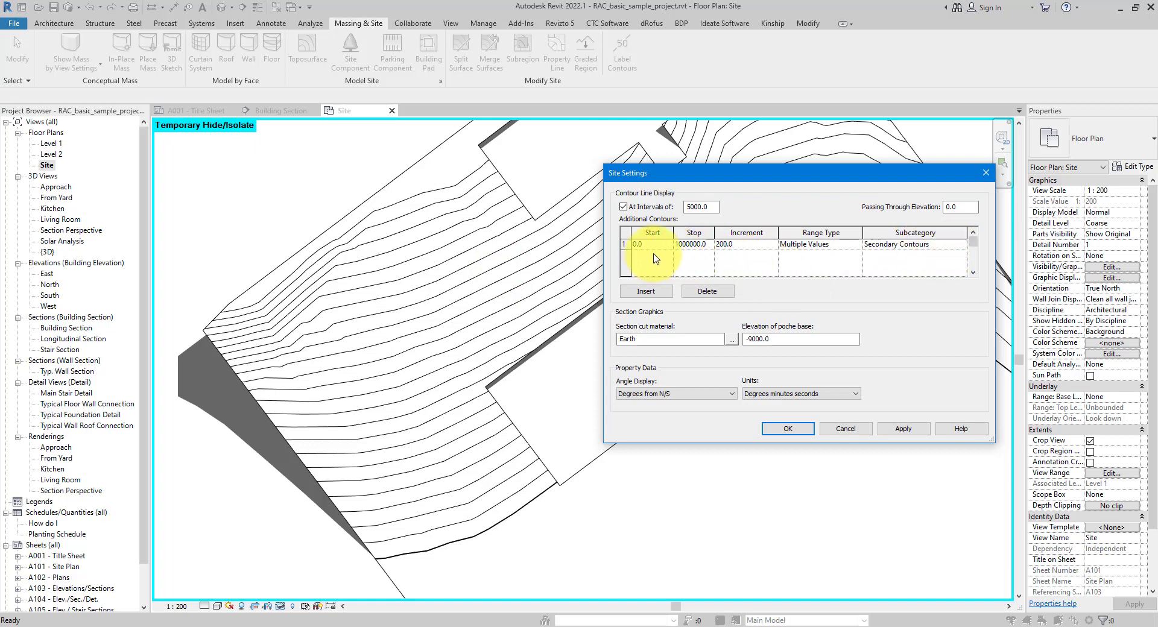
{"action": "left_click", "coordinate": [645, 292]}
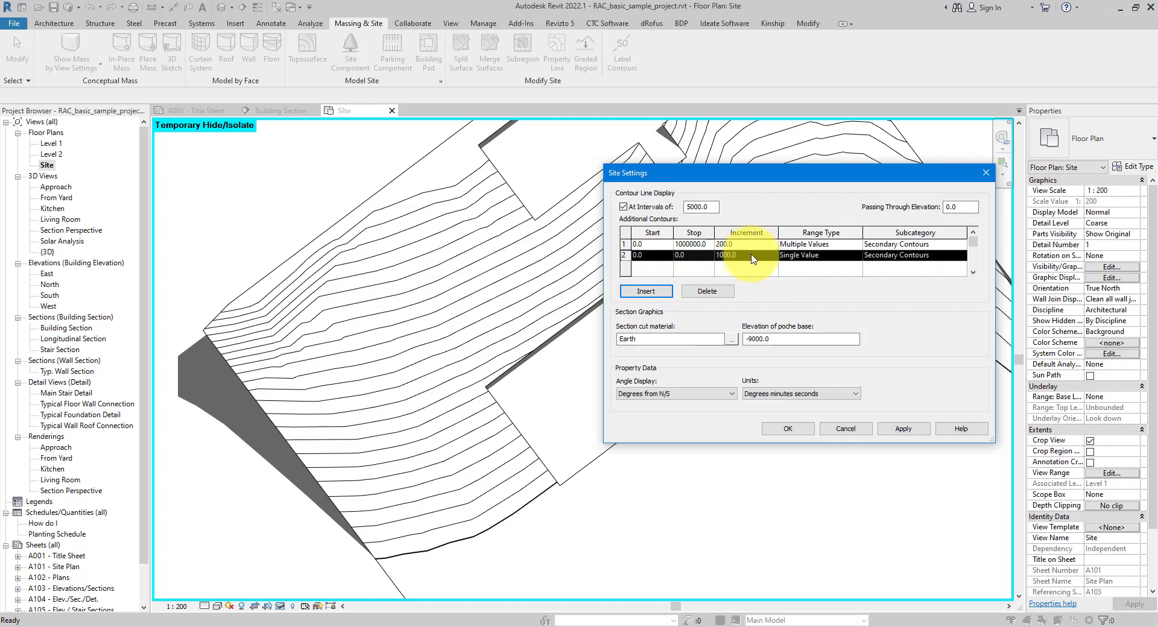
{"action": "left_click", "coordinate": [938, 256]}
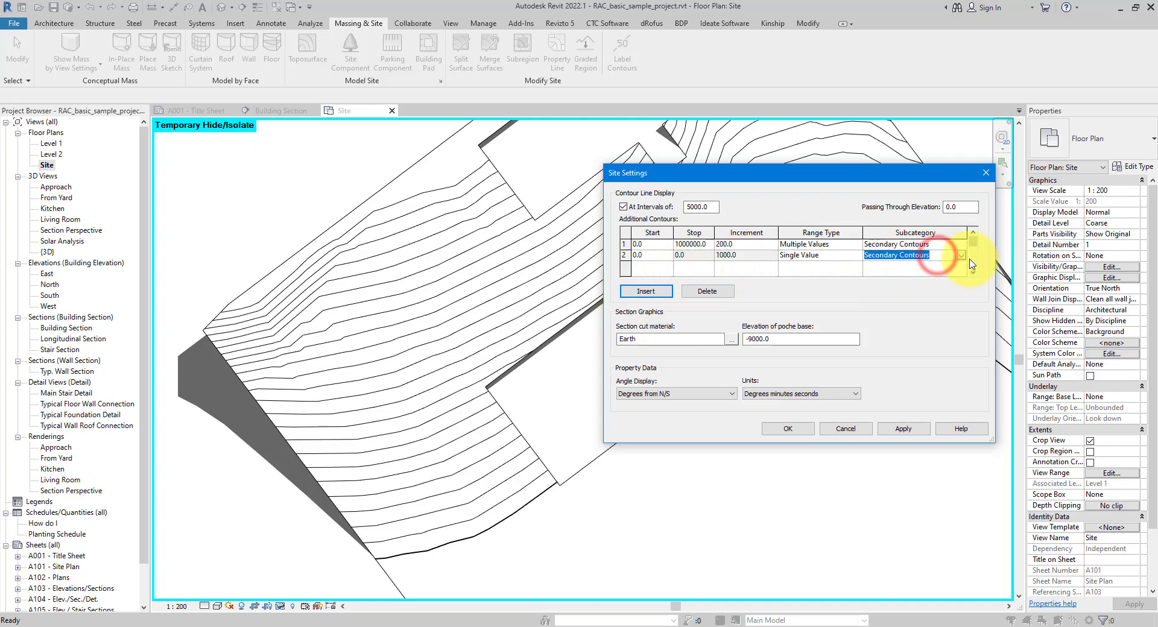
{"action": "left_click", "coordinate": [960, 255]}
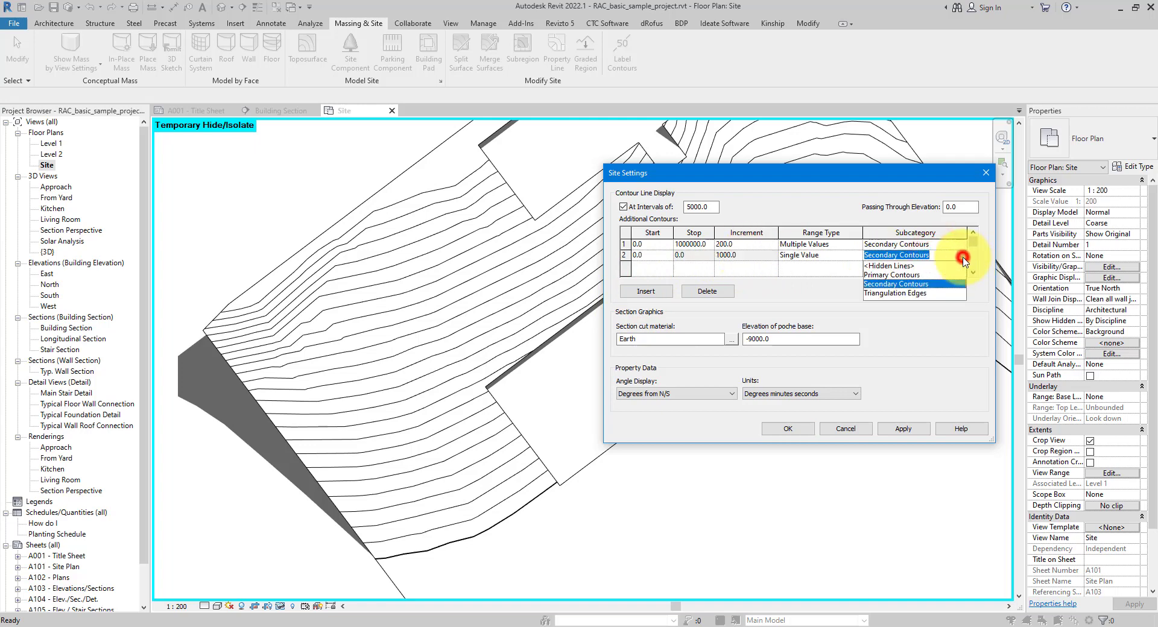
{"action": "left_click", "coordinate": [901, 278]}
{"action": "left_click", "coordinate": [820, 255]}
{"action": "left_click", "coordinate": [857, 256]}
{"action": "left_click", "coordinate": [821, 276]}
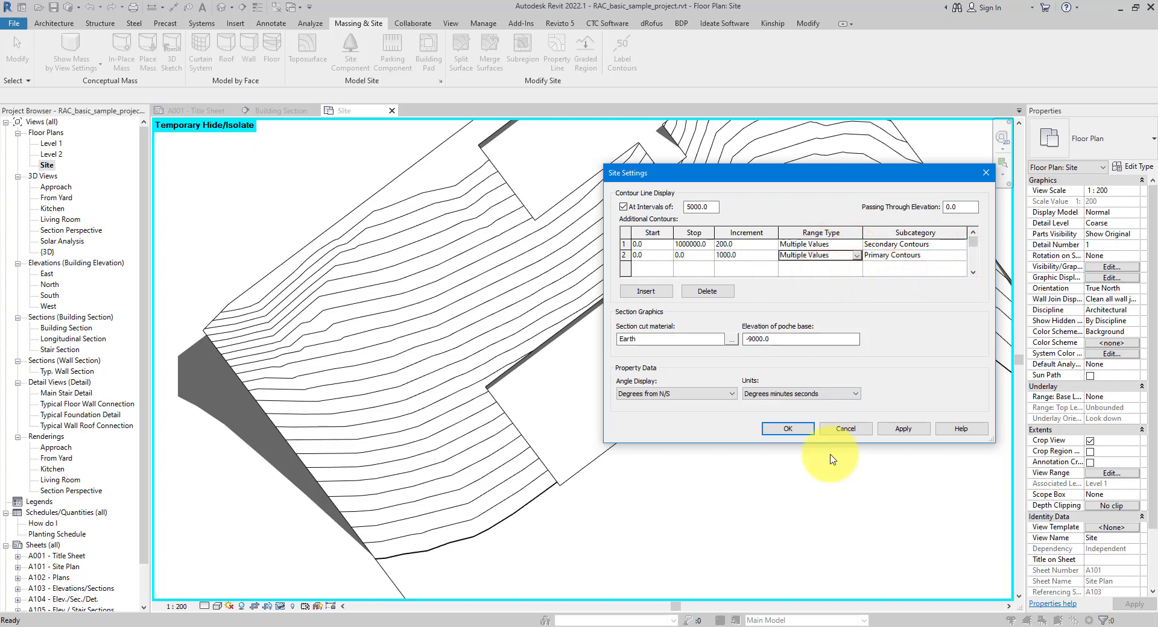
{"action": "left_click", "coordinate": [788, 429]}
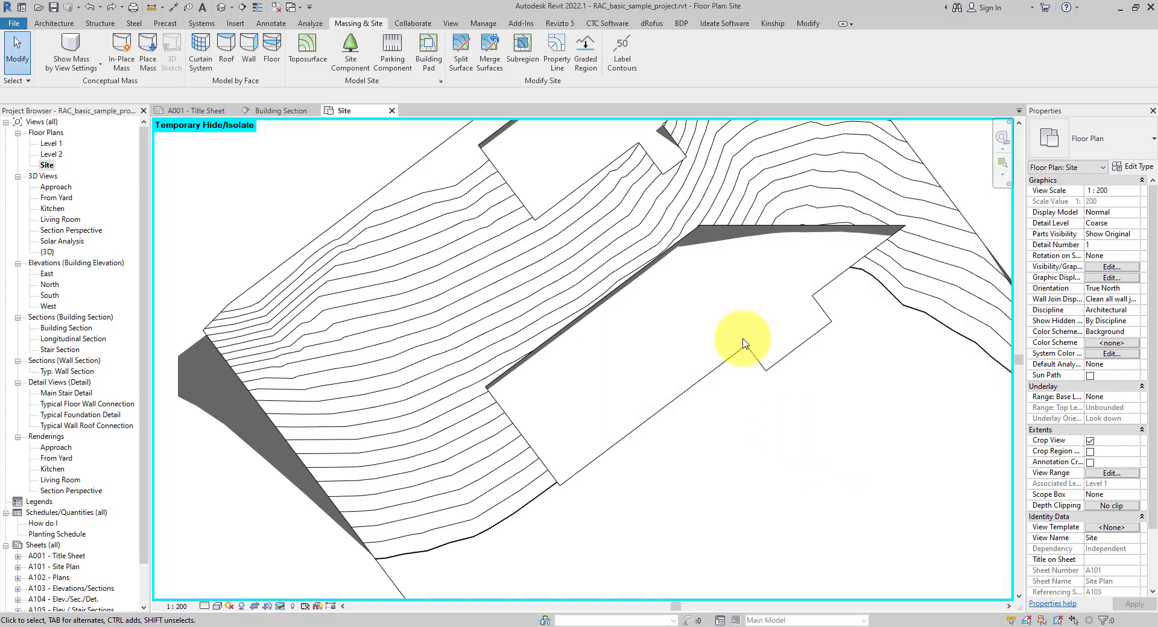
- In Site Settings, give contour row 2 a Stop value of 1000000.0 and apply it
{"action": "left_click", "coordinate": [442, 85]}
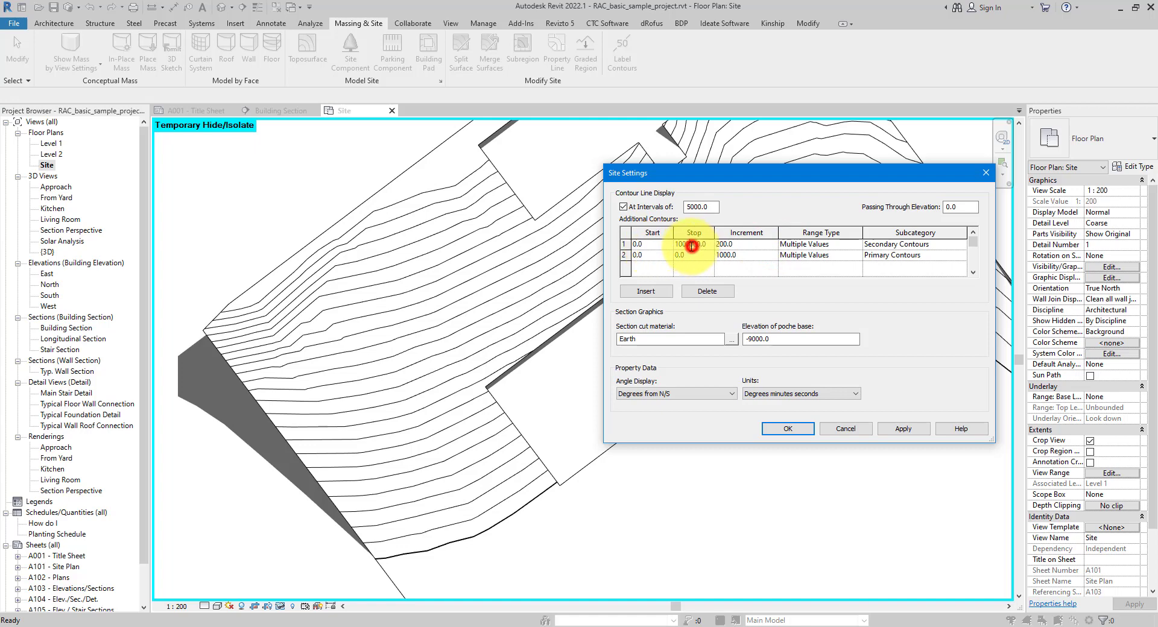
{"action": "left_click_drag", "start_coordinate": [689, 246], "coordinate": [668, 244]}
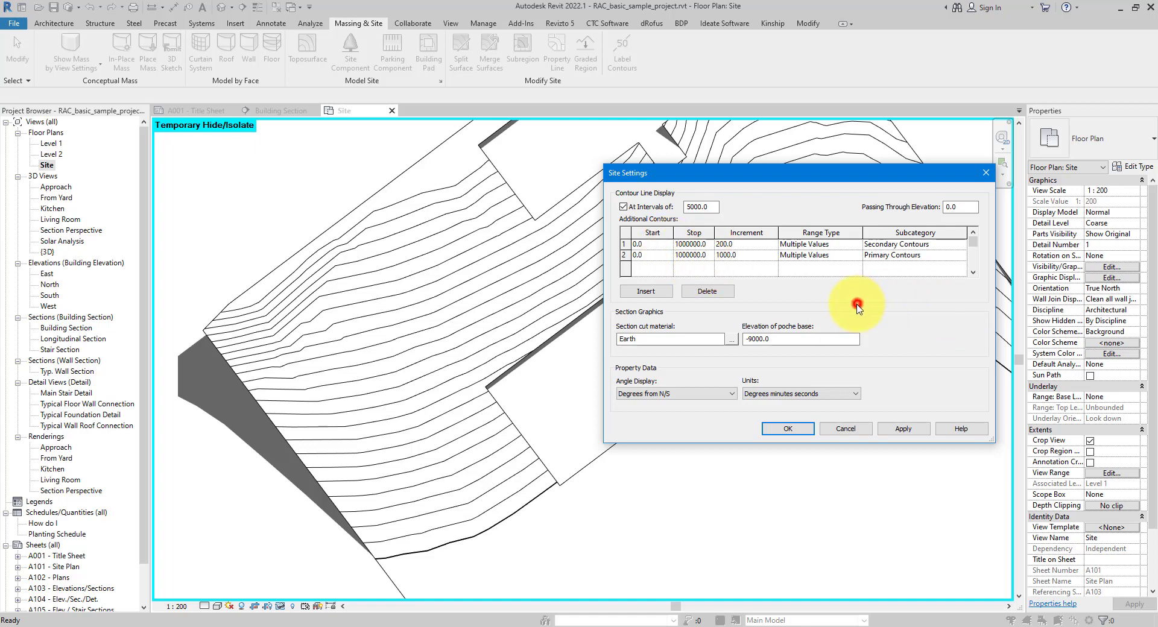
{"action": "left_click", "coordinate": [903, 428]}
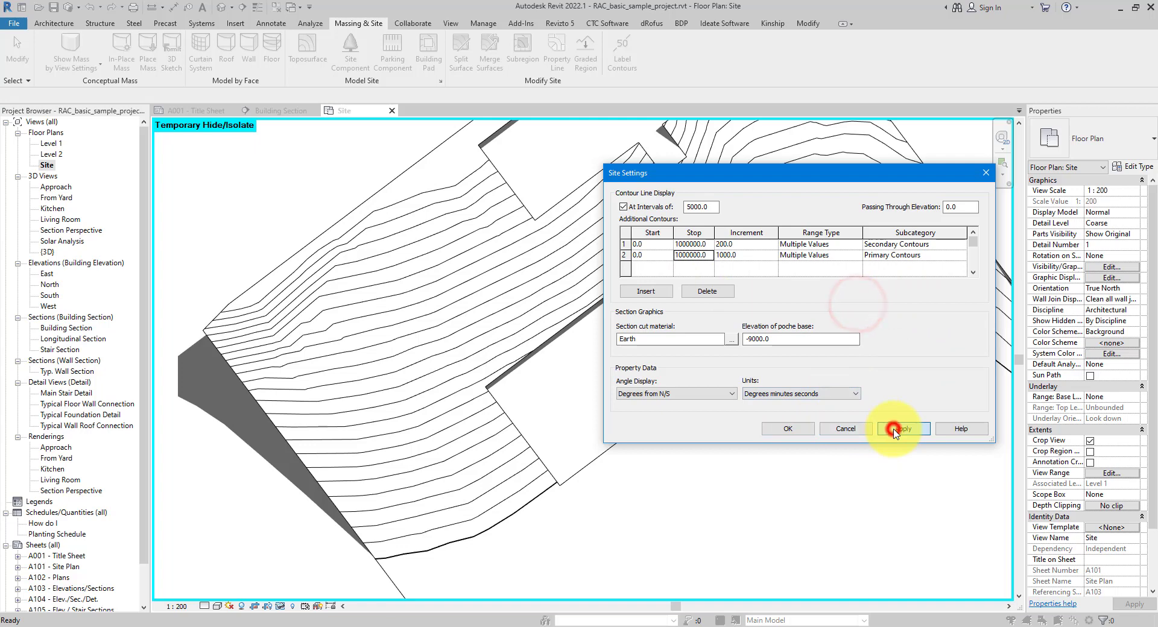
- Close Site Settings and zoom around the plan to check the bold 1000.0 primary contours
{"action": "left_click", "coordinate": [784, 429]}
{"action": "scroll", "coordinate": [424, 320], "scroll_direction": "up", "scroll_amount": 2}
{"action": "scroll", "coordinate": [424, 320], "scroll_direction": "up", "scroll_amount": 2}
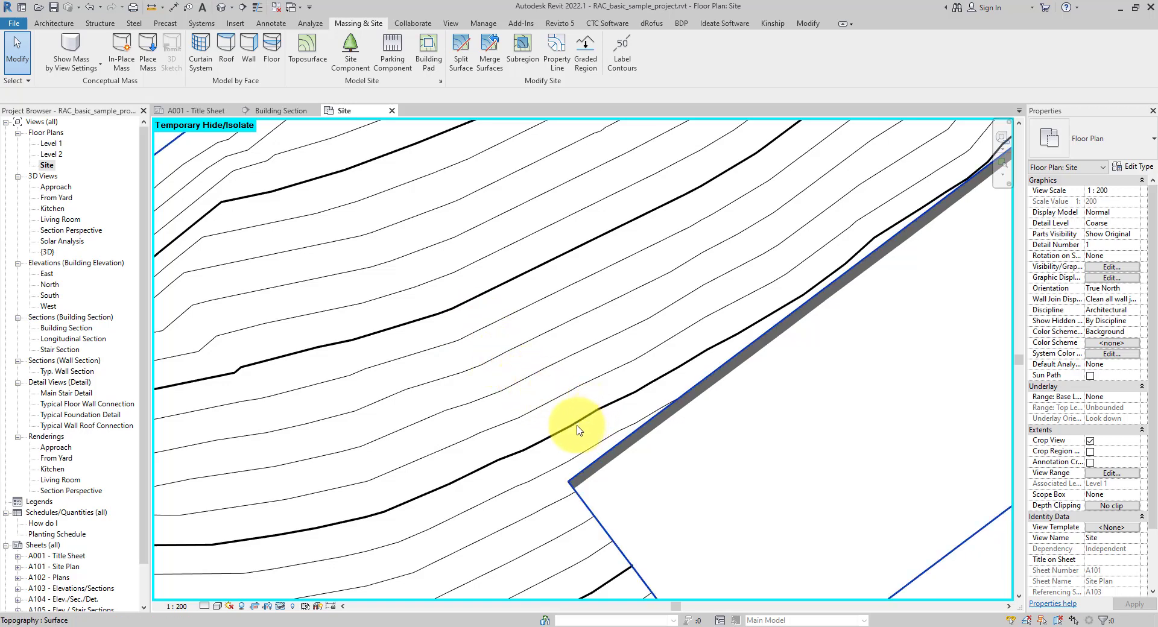
{"action": "scroll", "coordinate": [606, 383], "scroll_direction": "down", "scroll_amount": 3}
{"action": "scroll", "coordinate": [651, 399], "scroll_direction": "up", "scroll_amount": 1}
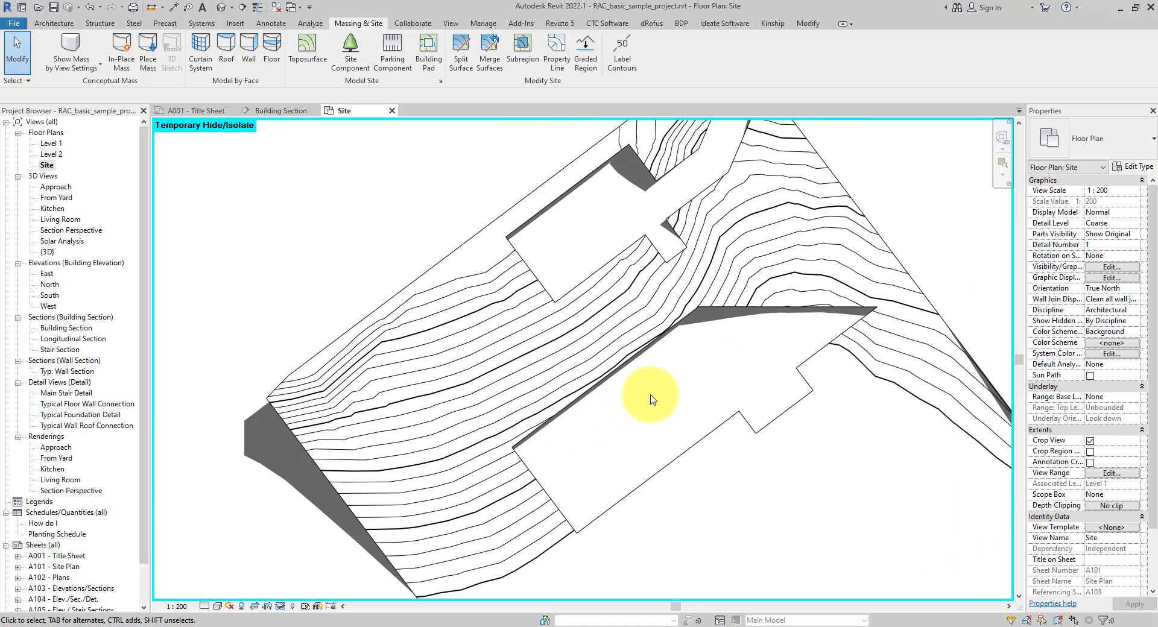
{"action": "left_click", "coordinate": [349, 25]}
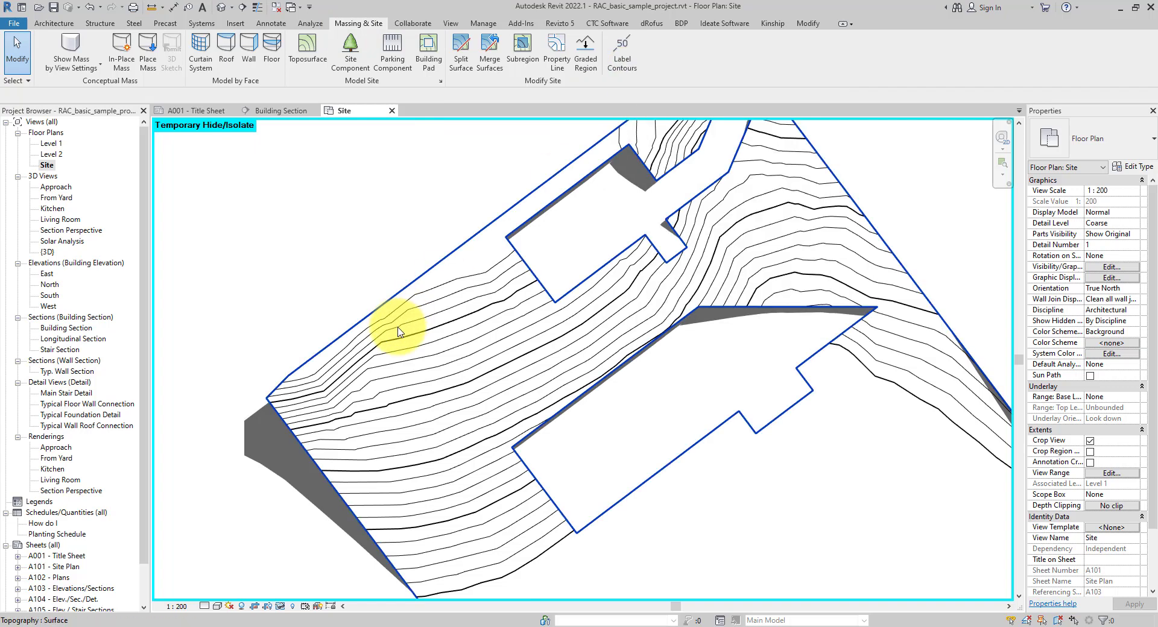
{"action": "scroll", "coordinate": [406, 375], "scroll_direction": "up", "scroll_amount": 5}
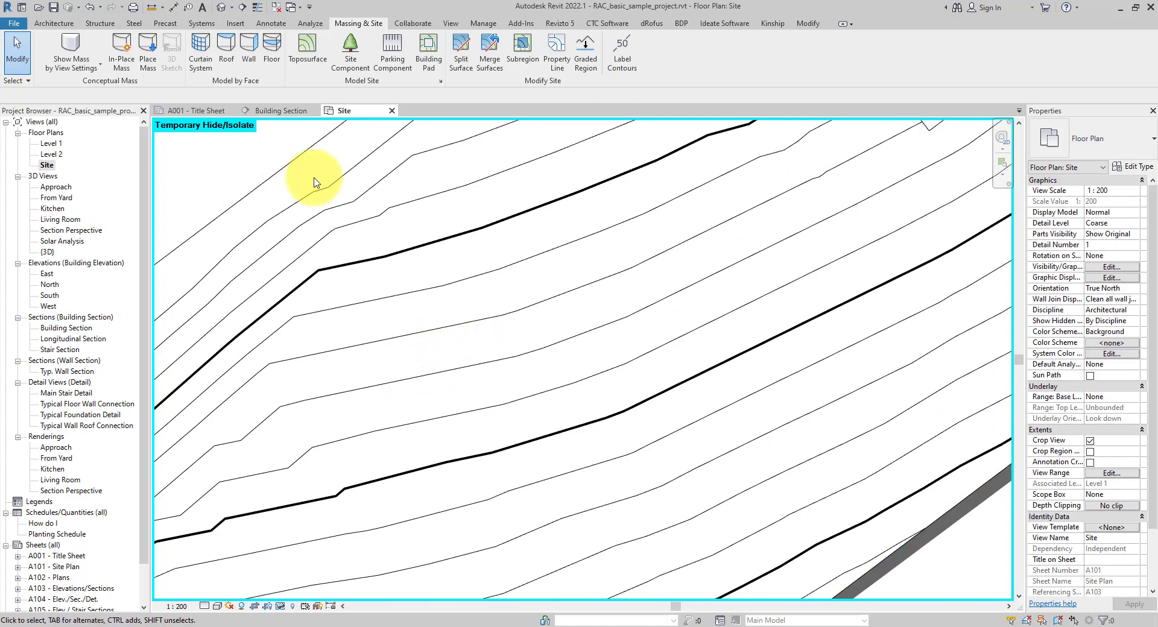
- Place a 3000 text note beside a contour on the Site plan
{"action": "left_click", "coordinate": [273, 23]}
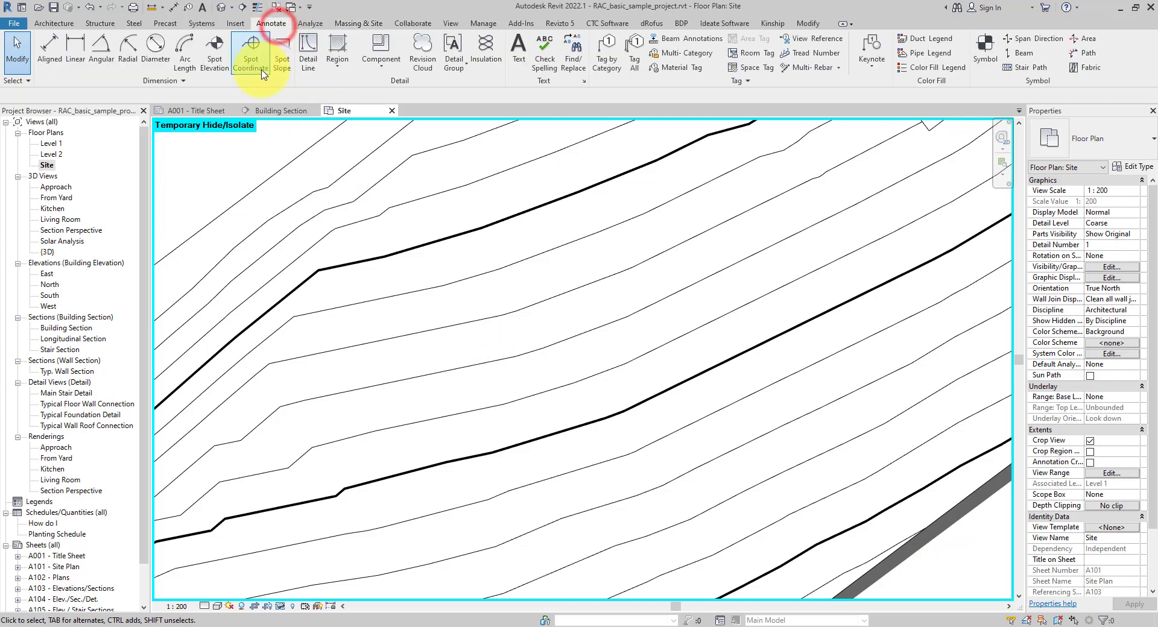
{"action": "left_click", "coordinate": [518, 60]}
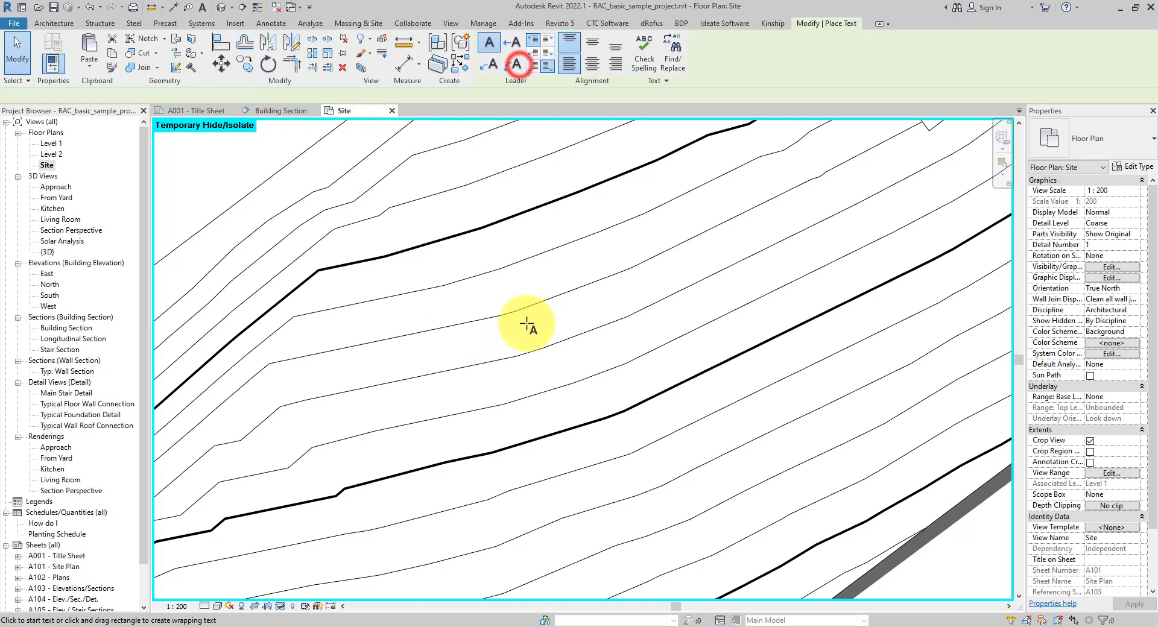
{"action": "left_click", "coordinate": [480, 320]}
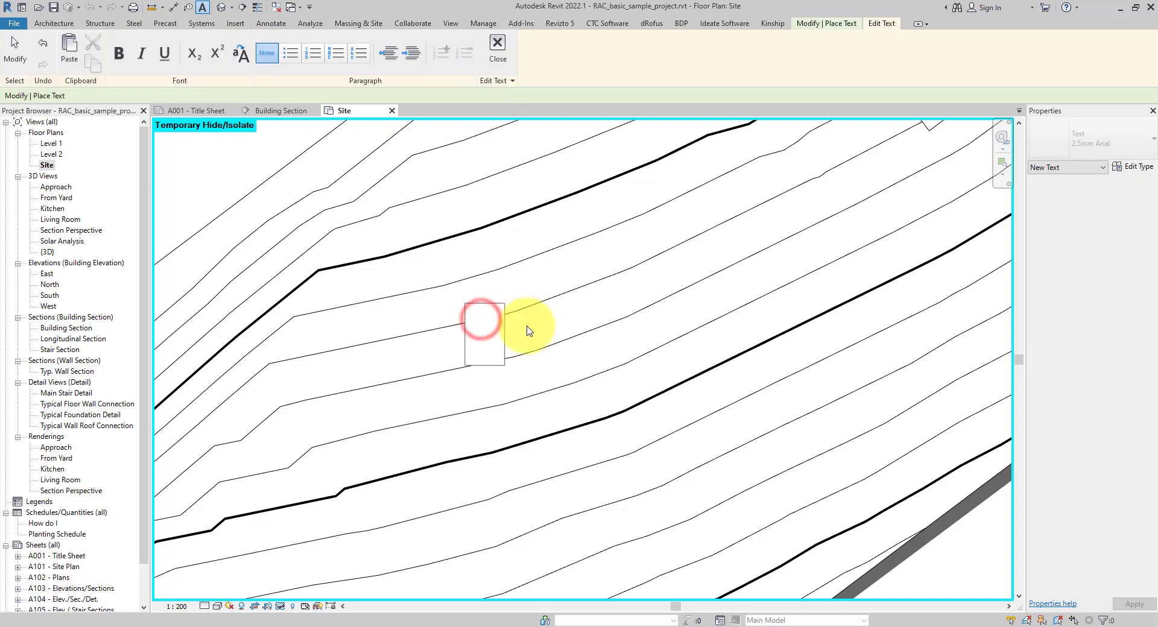
{"action": "left_click", "coordinate": [599, 311]}
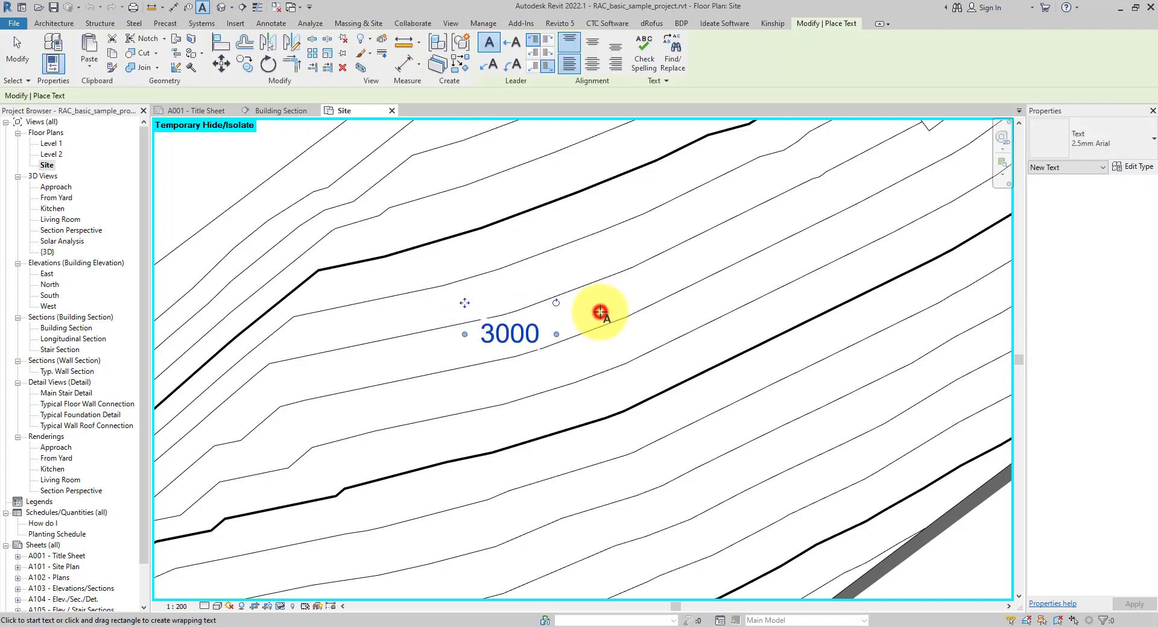
{"action": "left_click", "coordinate": [18, 50]}
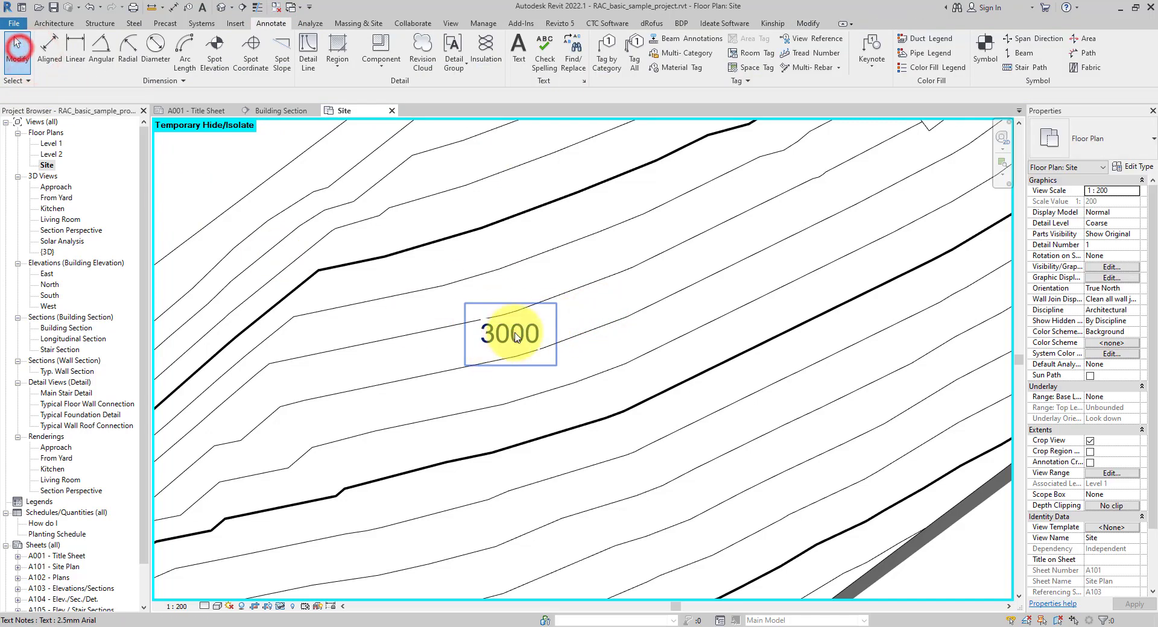
- Copy the 3000 note onto the next contour and edit the copy to read 3200
{"action": "left_click", "coordinate": [460, 302]}
{"action": "left_click_drag", "start_coordinate": [463, 303], "coordinate": [459, 338]}
{"action": "double_click", "coordinate": [514, 365]}
{"action": "left_click", "coordinate": [495, 366]}
{"action": "key", "text": "BackSpace"}
{"action": "type", "text": "200"}
{"action": "left_click", "coordinate": [427, 352]}
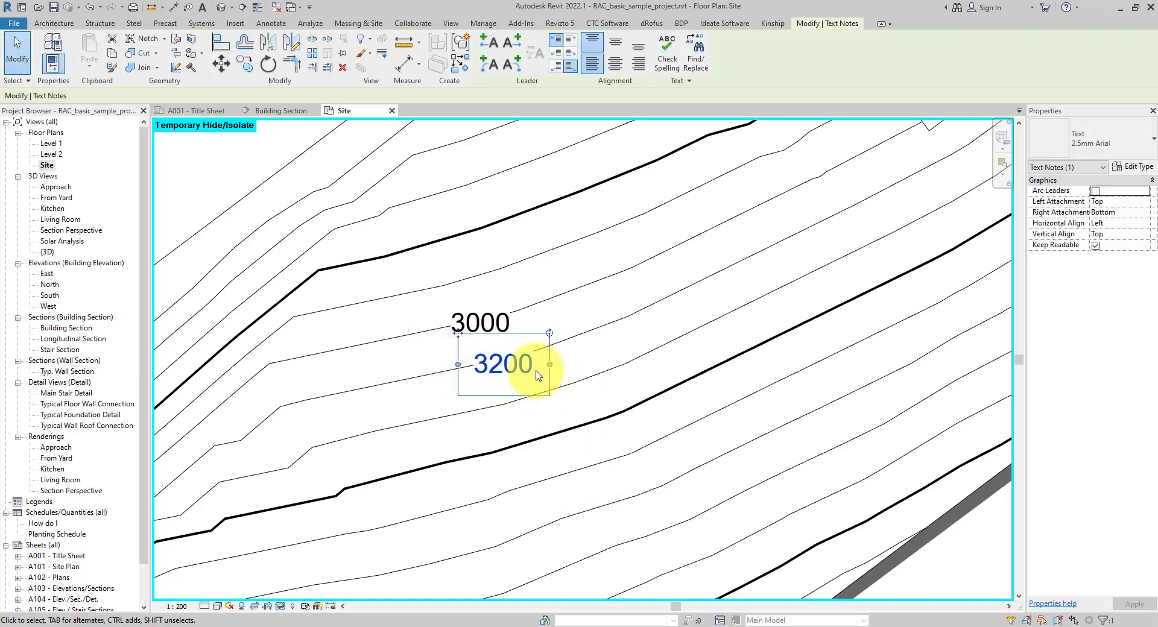
{"action": "key", "text": "Escape"}
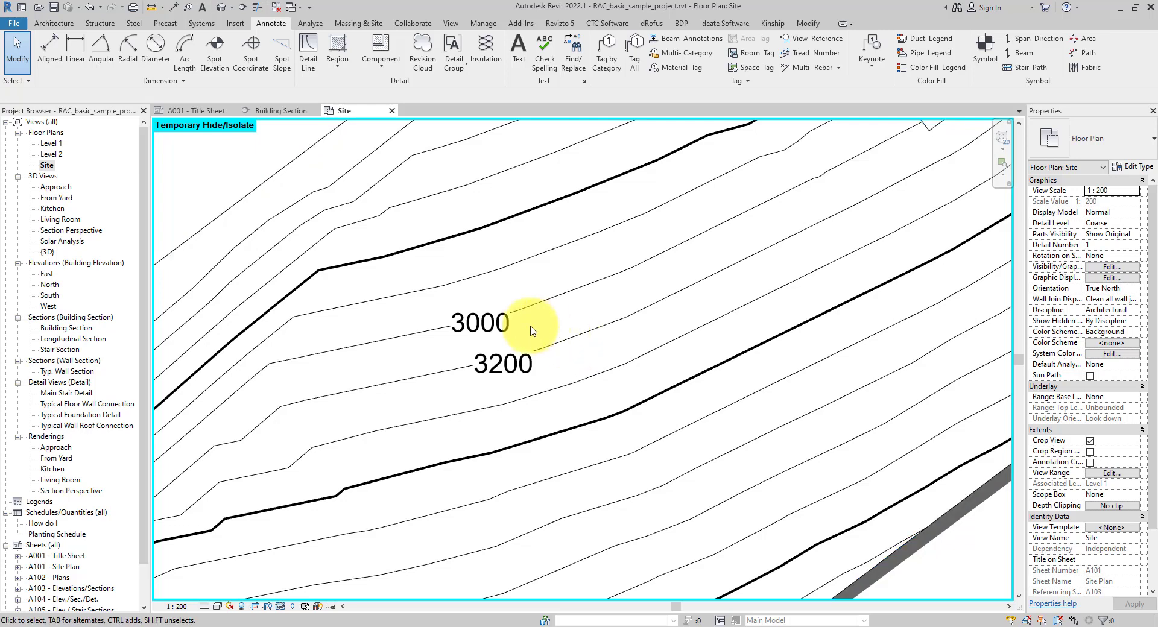
- Select both the 3000 and 3200 text notes and delete them
{"action": "left_click", "coordinate": [493, 319]}
{"action": "left_click", "coordinate": [513, 364], "text": "ctrl"}
{"action": "left_click", "coordinate": [512, 366]}
{"action": "left_click", "coordinate": [476, 317], "text": "ctrl"}
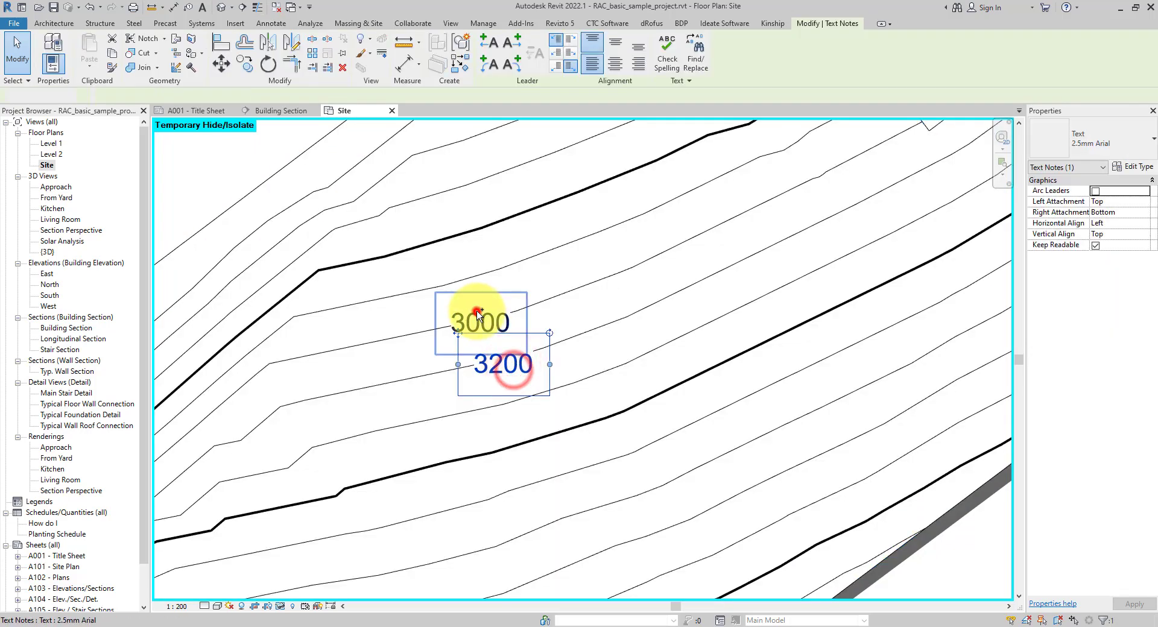
- Draw a Label Contours line across all the contours, tagging elevations from 400 to 3600
{"action": "scroll", "coordinate": [533, 333], "scroll_direction": "down", "scroll_amount": 5}
{"action": "scroll", "coordinate": [569, 370], "scroll_direction": "up", "scroll_amount": 6}
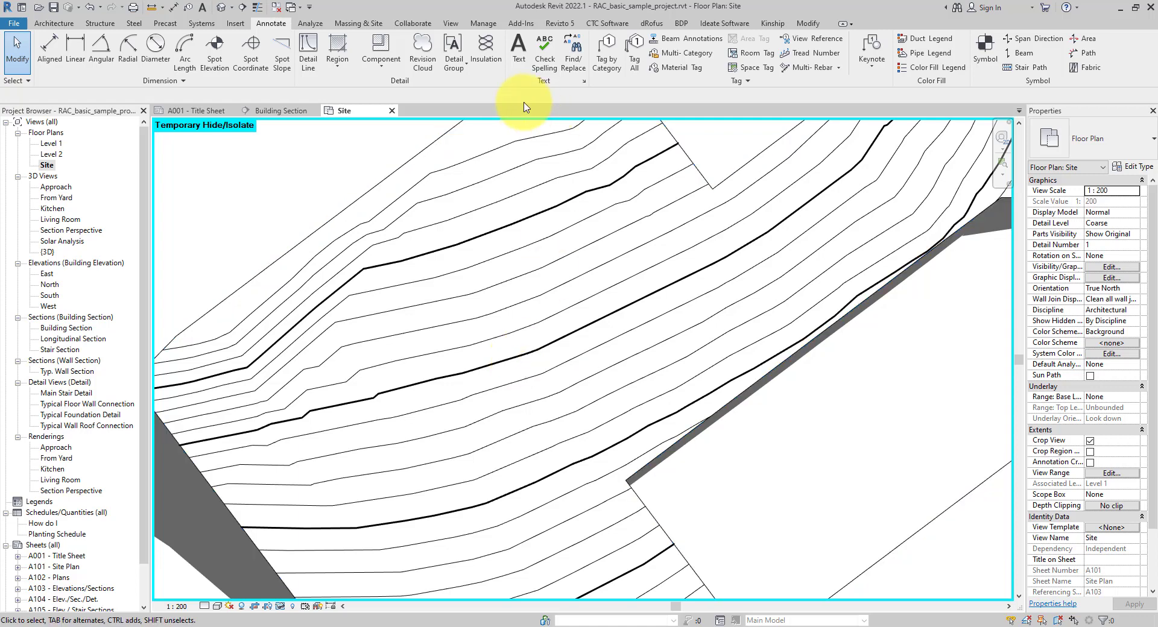
{"action": "left_click", "coordinate": [362, 24]}
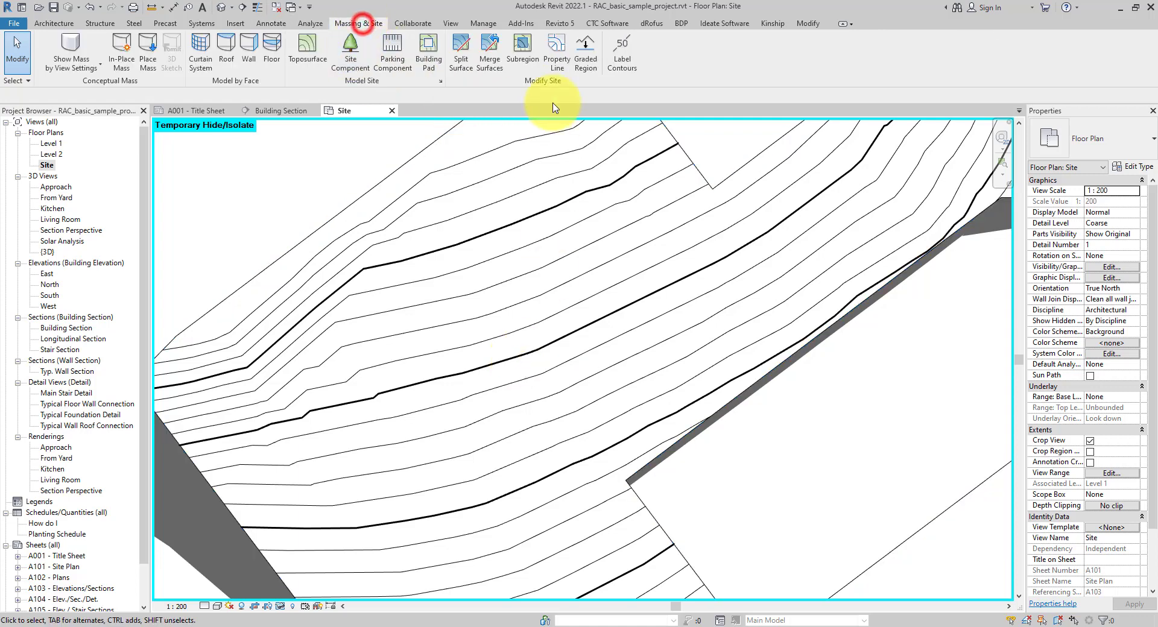
{"action": "left_click", "coordinate": [621, 65]}
{"action": "scroll", "coordinate": [566, 217], "scroll_direction": "down", "scroll_amount": 2}
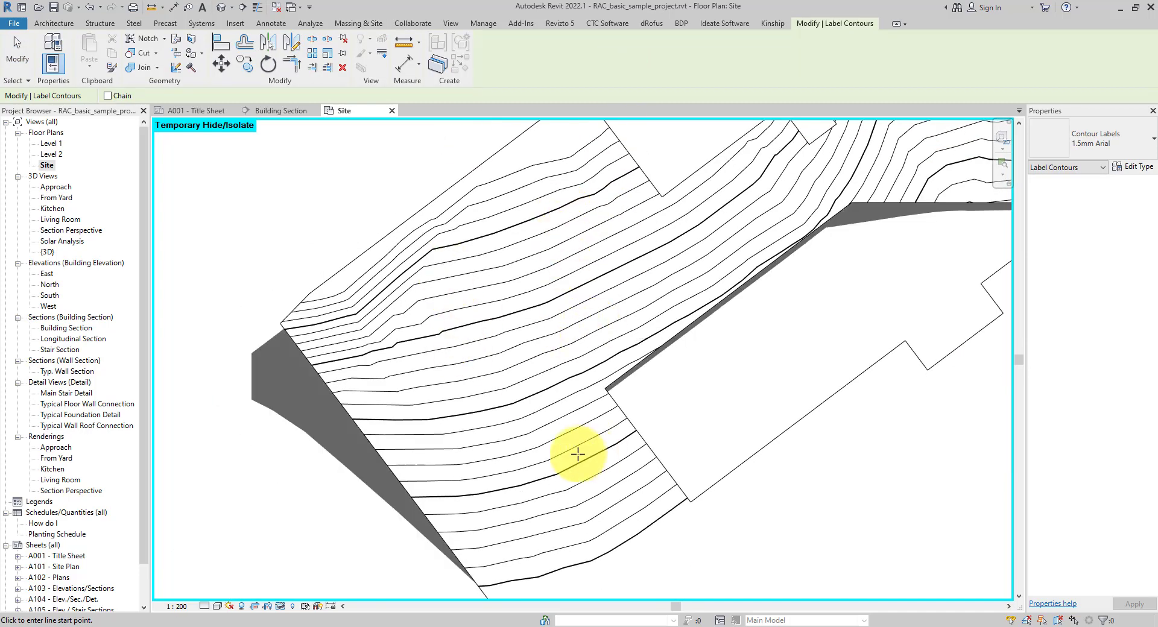
{"action": "left_click", "coordinate": [440, 271]}
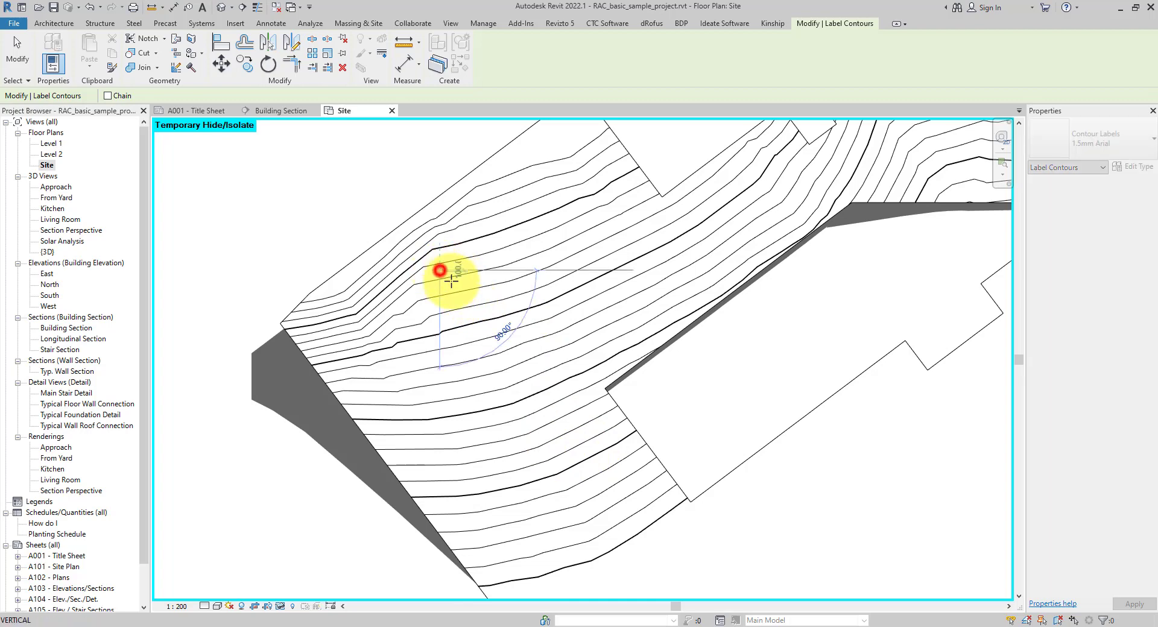
{"action": "left_click", "coordinate": [620, 514]}
{"action": "scroll", "coordinate": [473, 491], "scroll_direction": "up", "scroll_amount": 3}
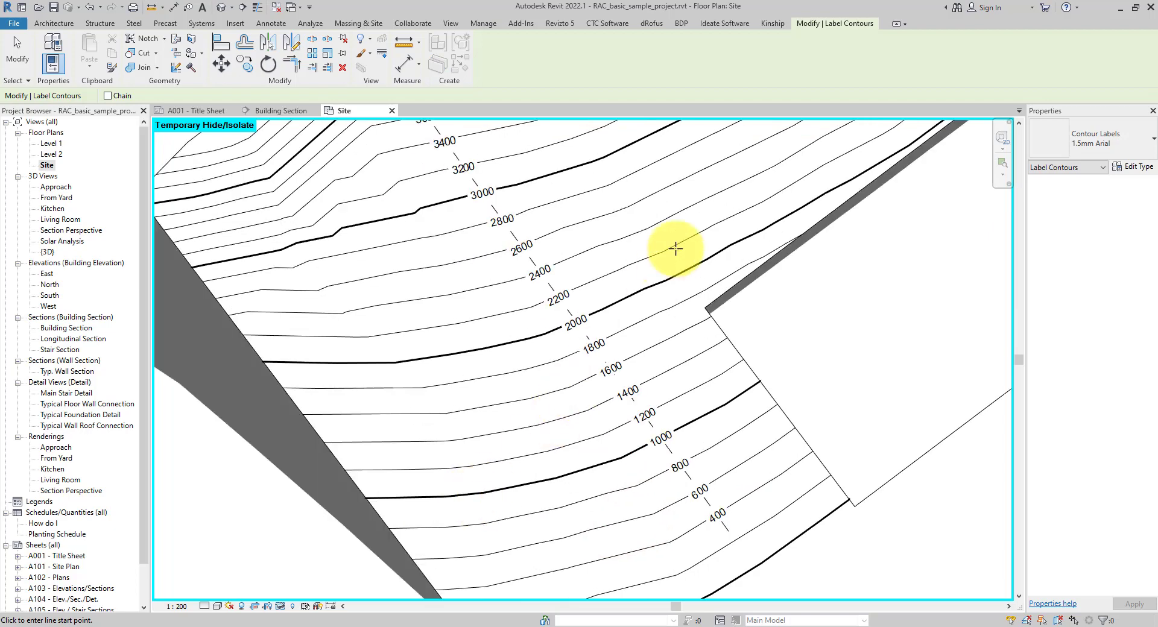
{"action": "middle_click_drag", "start_coordinate": [672, 245], "coordinate": [625, 297]}
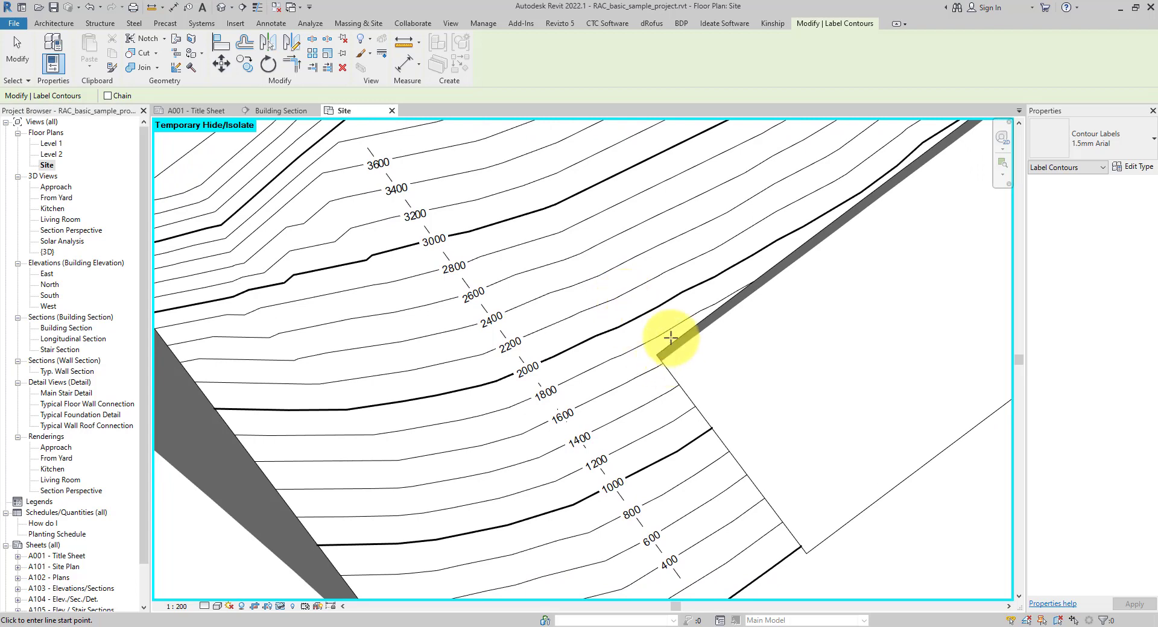
- Give the contour label type orange RGB 255-128-064 colour, 1 mm text size and bold
{"action": "left_click", "coordinate": [18, 57]}
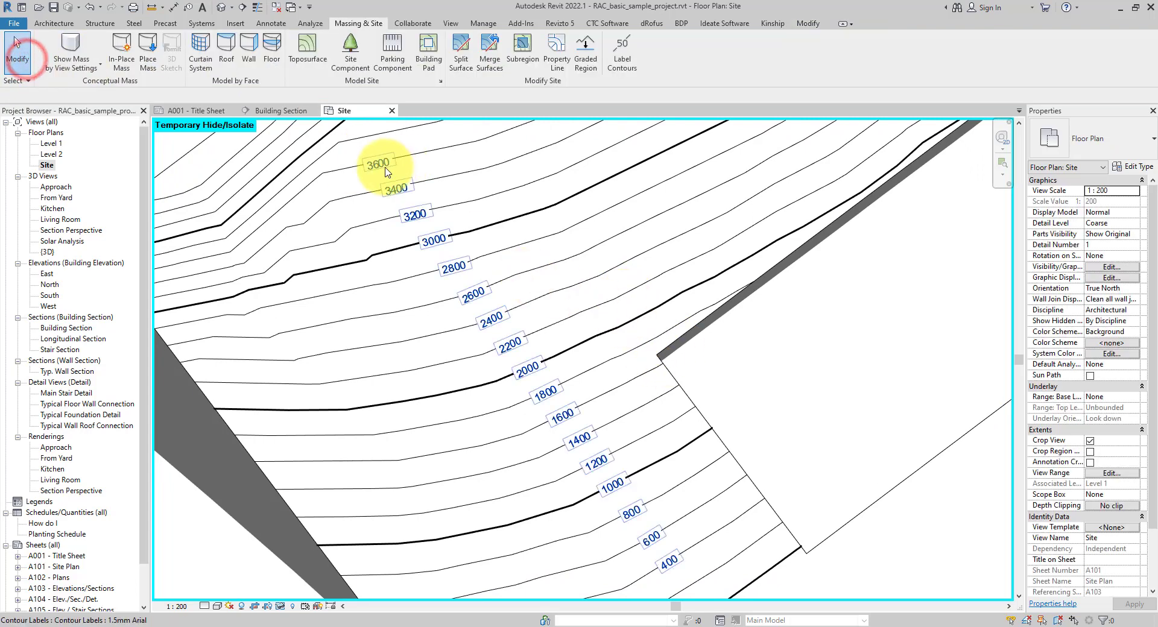
{"action": "left_click", "coordinate": [384, 166]}
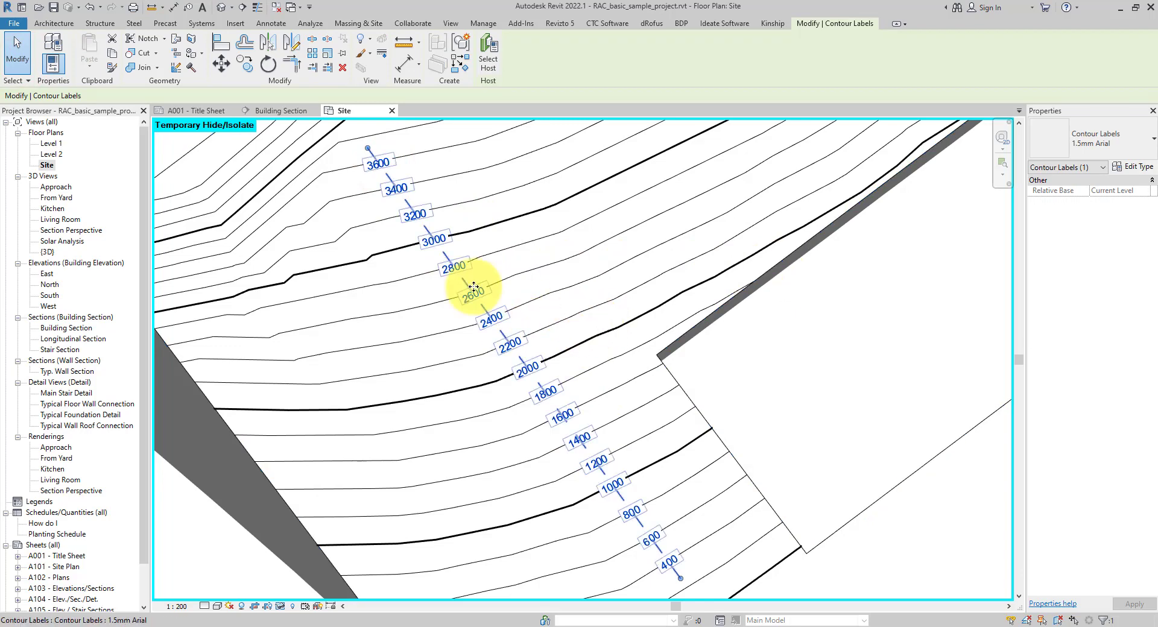
{"action": "left_click", "coordinate": [1133, 169]}
{"action": "left_click_drag", "start_coordinate": [600, 137], "coordinate": [806, 137]}
{"action": "left_click", "coordinate": [820, 264]}
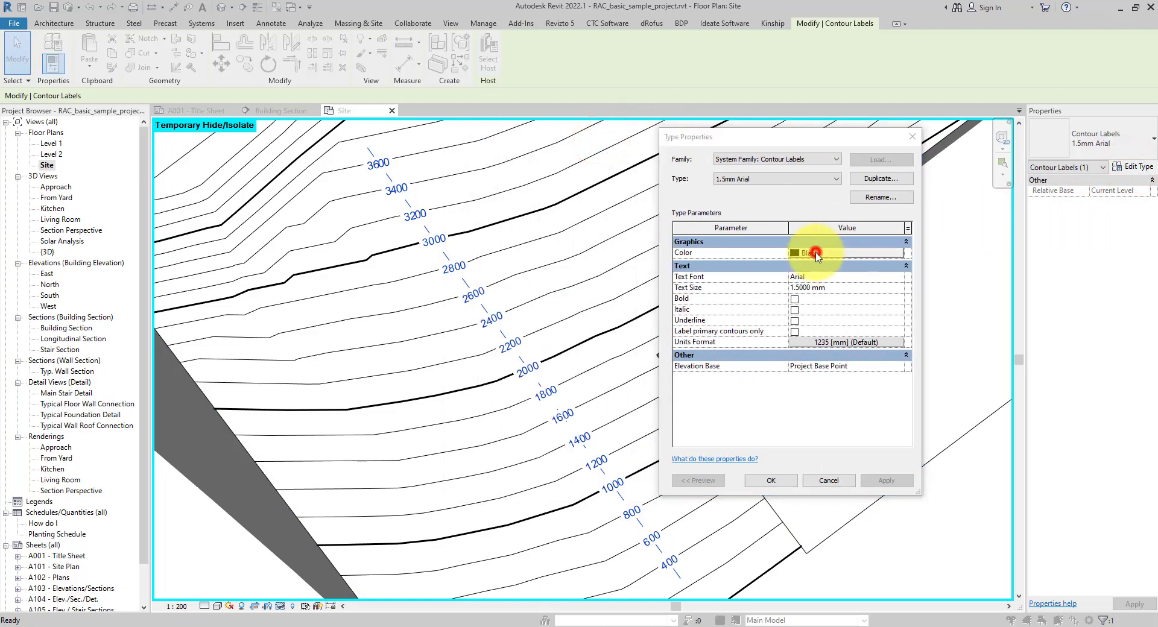
{"action": "left_click", "coordinate": [680, 257]}
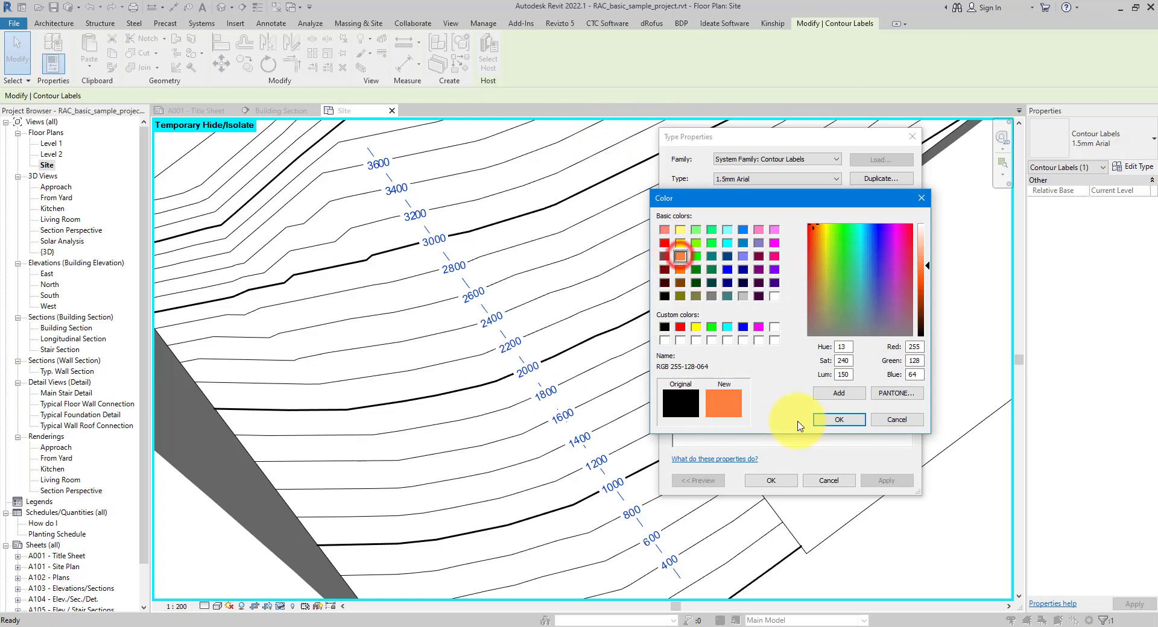
{"action": "left_click", "coordinate": [836, 421]}
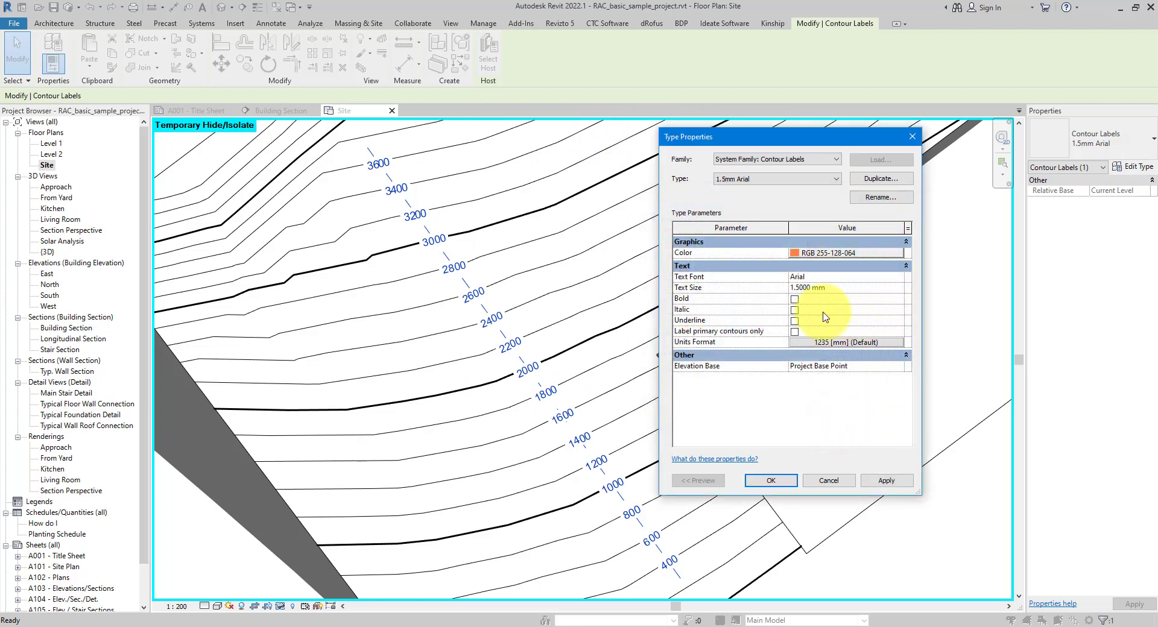
{"action": "left_click", "coordinate": [837, 288]}
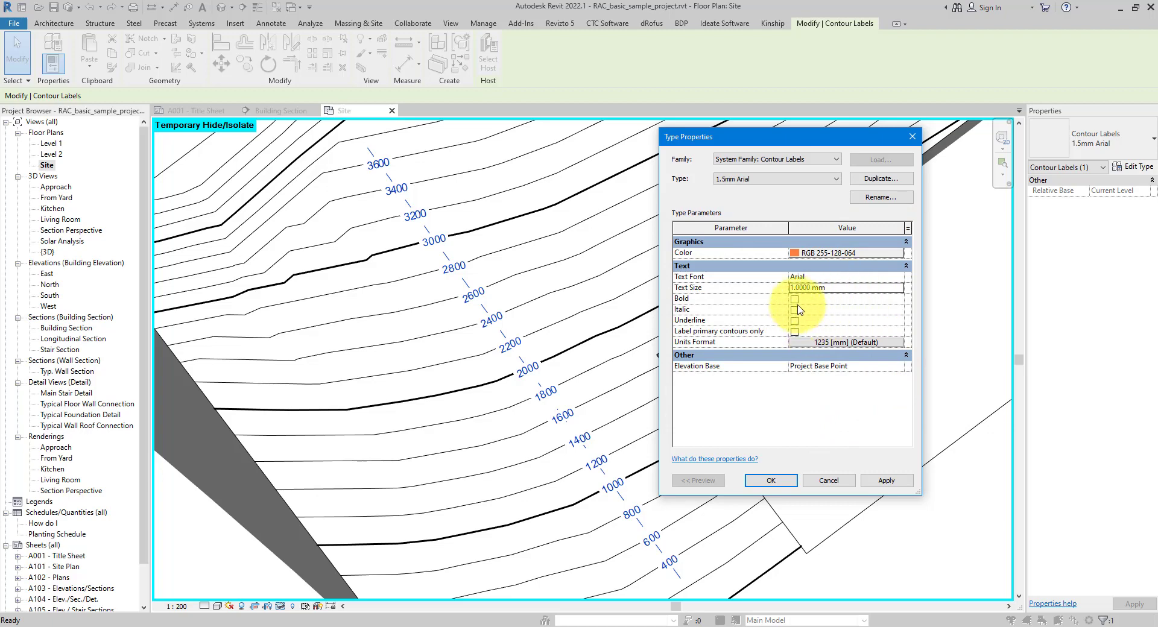
{"action": "left_click", "coordinate": [775, 480]}
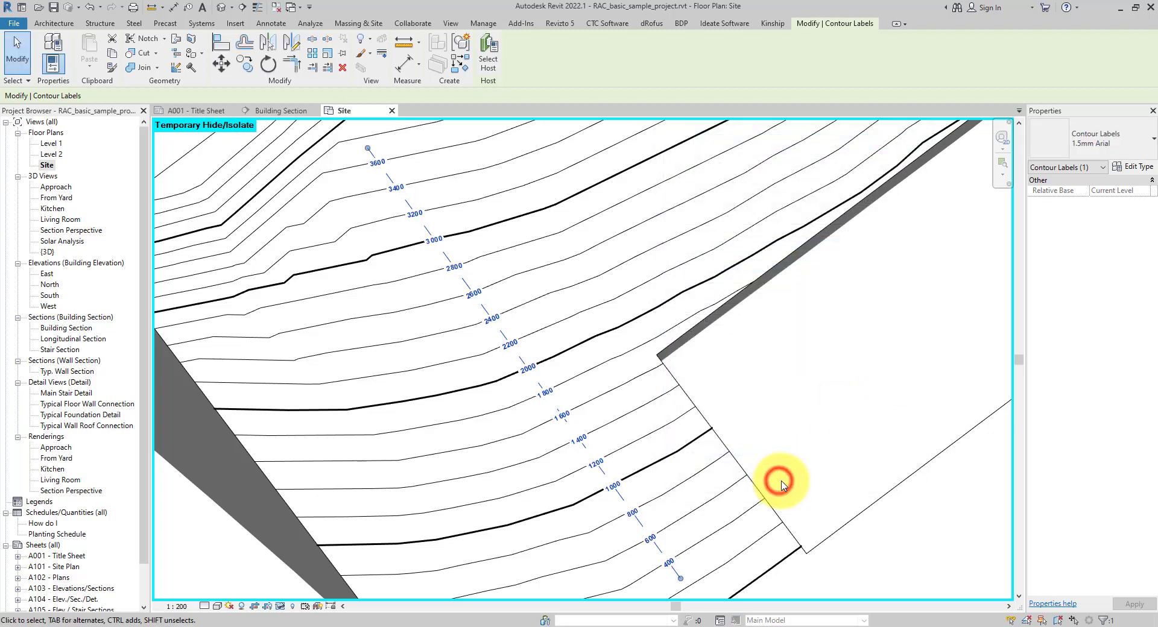
{"action": "left_click", "coordinate": [797, 369]}
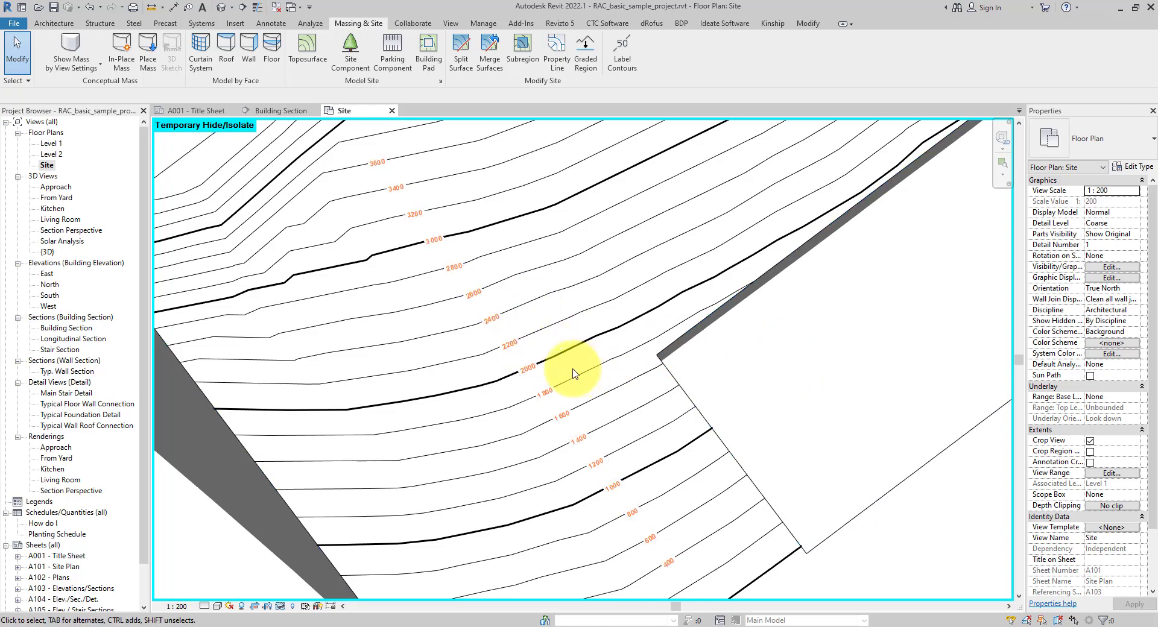
- Open the default {3D} view and select the toposurface
{"action": "scroll", "coordinate": [612, 354], "scroll_direction": "down", "scroll_amount": 2}
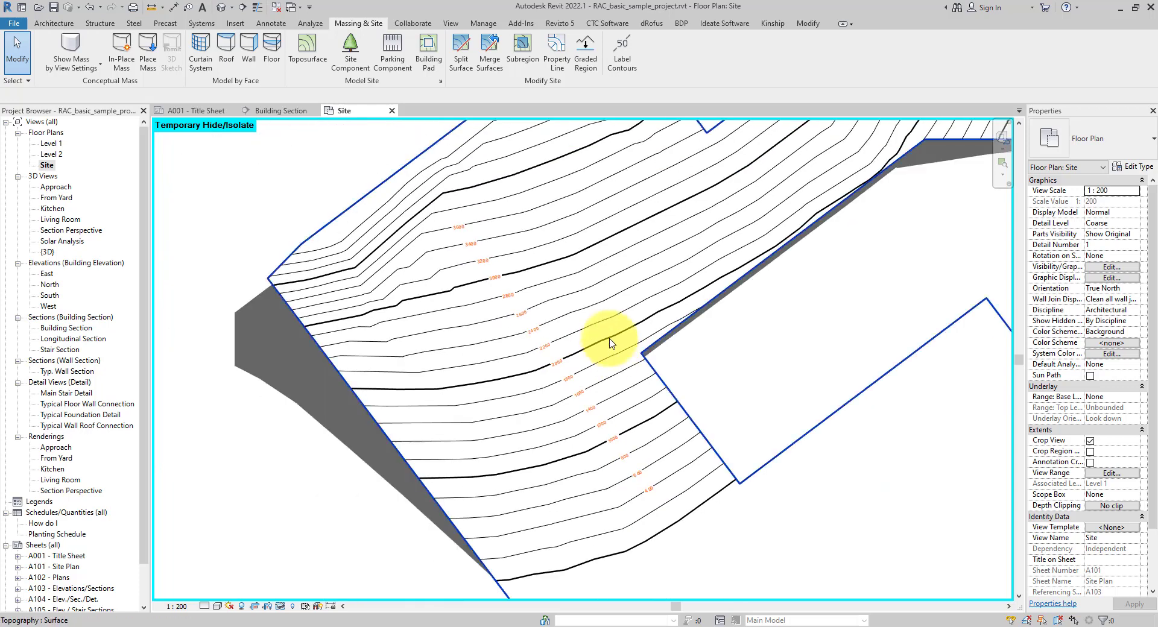
{"action": "left_click", "coordinate": [609, 339]}
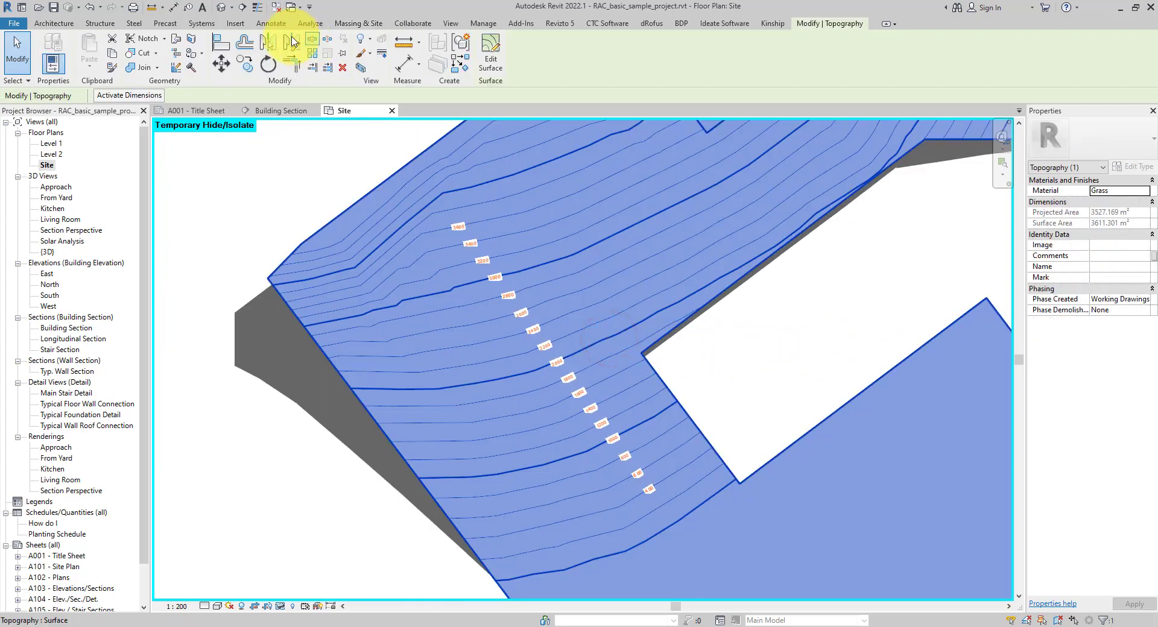
{"action": "left_click", "coordinate": [222, 7]}
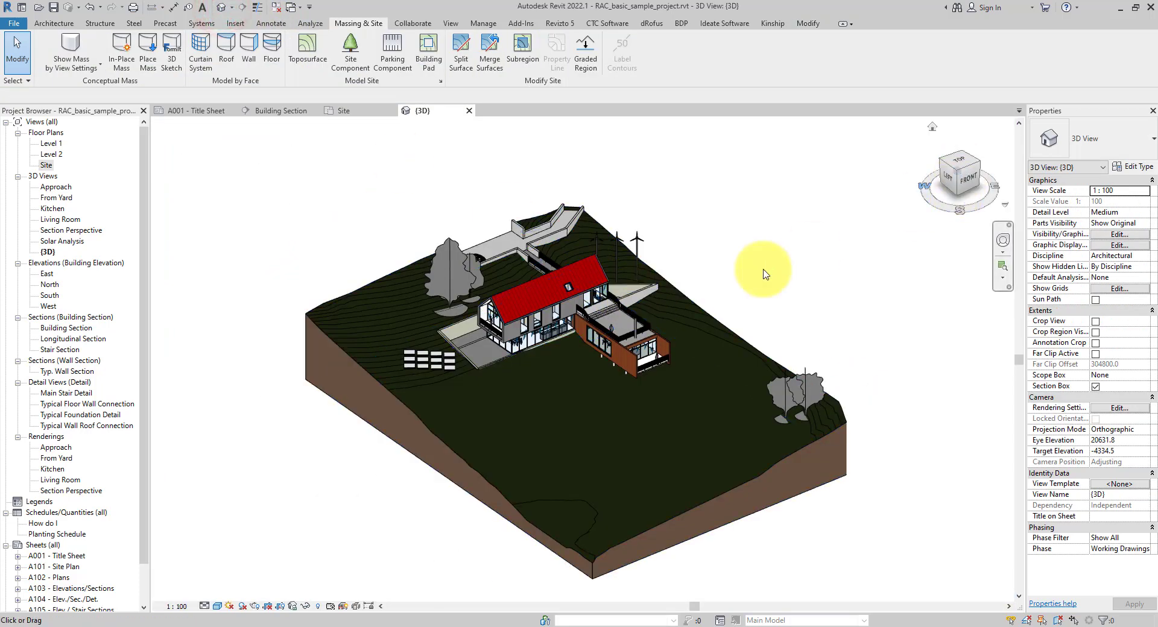
{"action": "left_click", "coordinate": [682, 295]}
- From the LEFT ViewCube view, move the toposurface up by 1000
{"action": "left_click", "coordinate": [950, 181]}
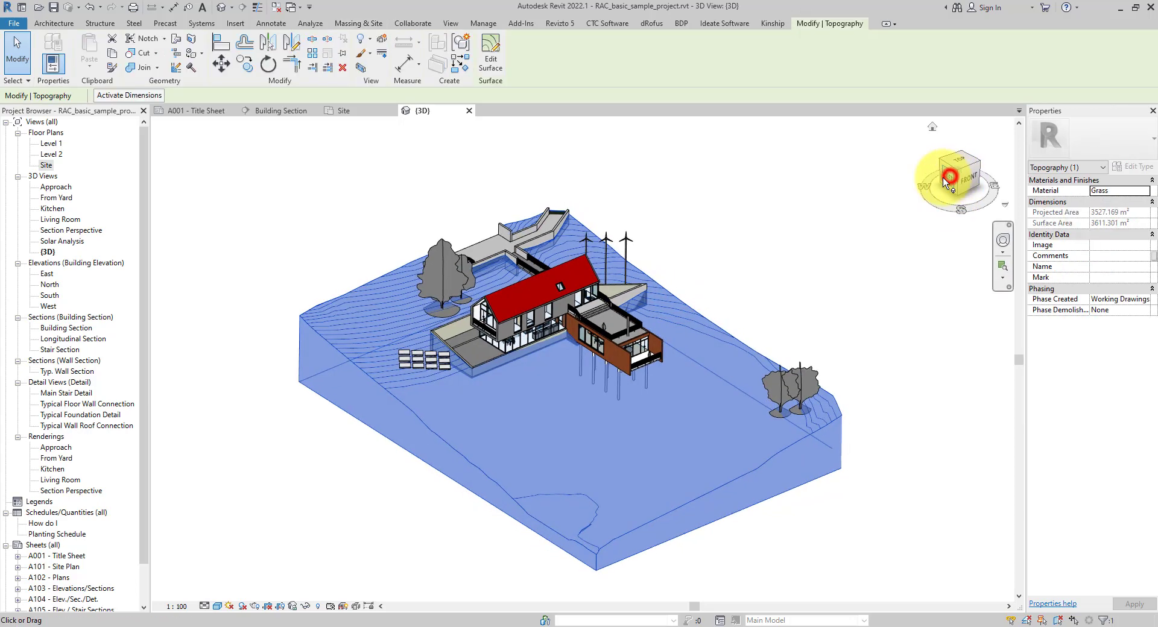
{"action": "left_click", "coordinate": [222, 64]}
{"action": "scroll", "coordinate": [464, 303], "scroll_direction": "up", "scroll_amount": 5}
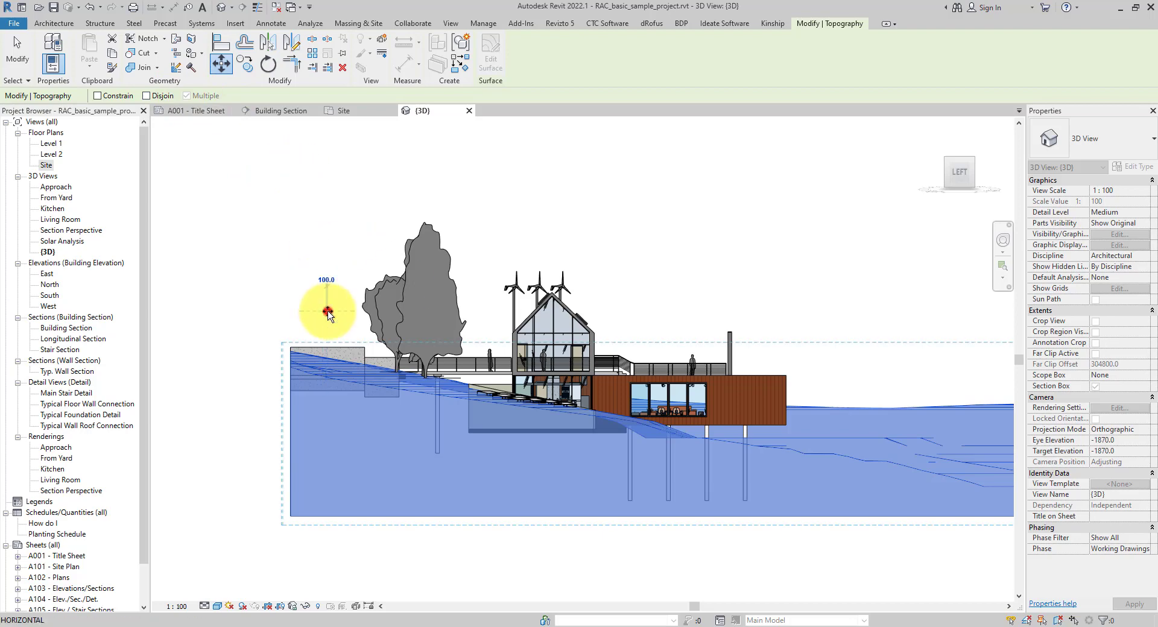
{"action": "left_click", "coordinate": [326, 311]}
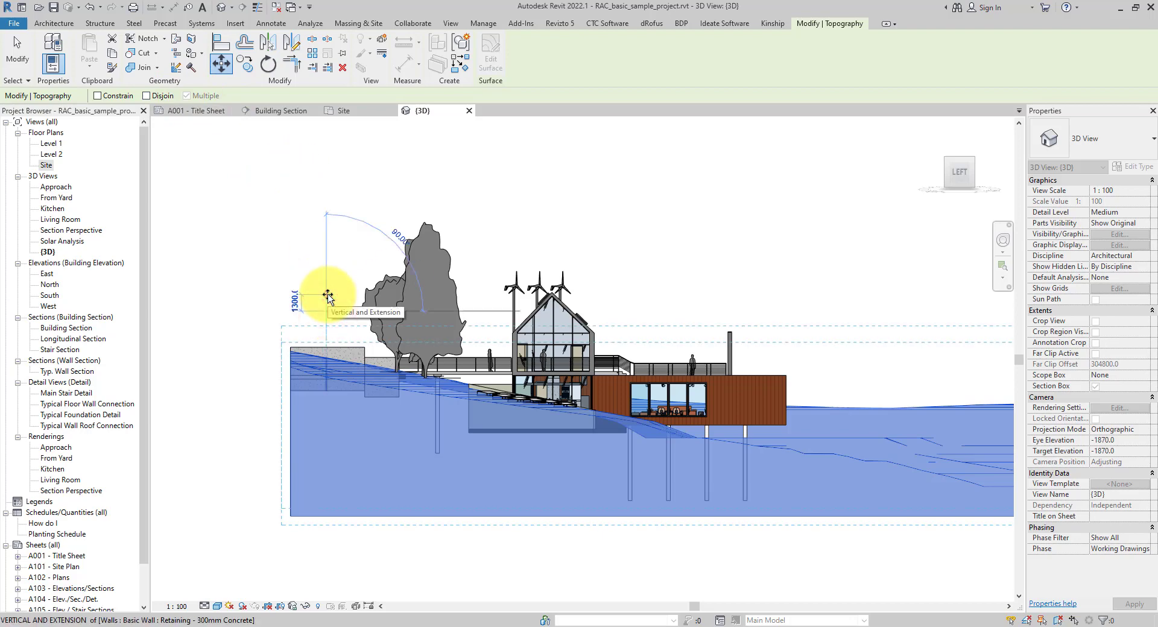
{"action": "type", "text": "1000"}
{"action": "key", "text": "Return"}
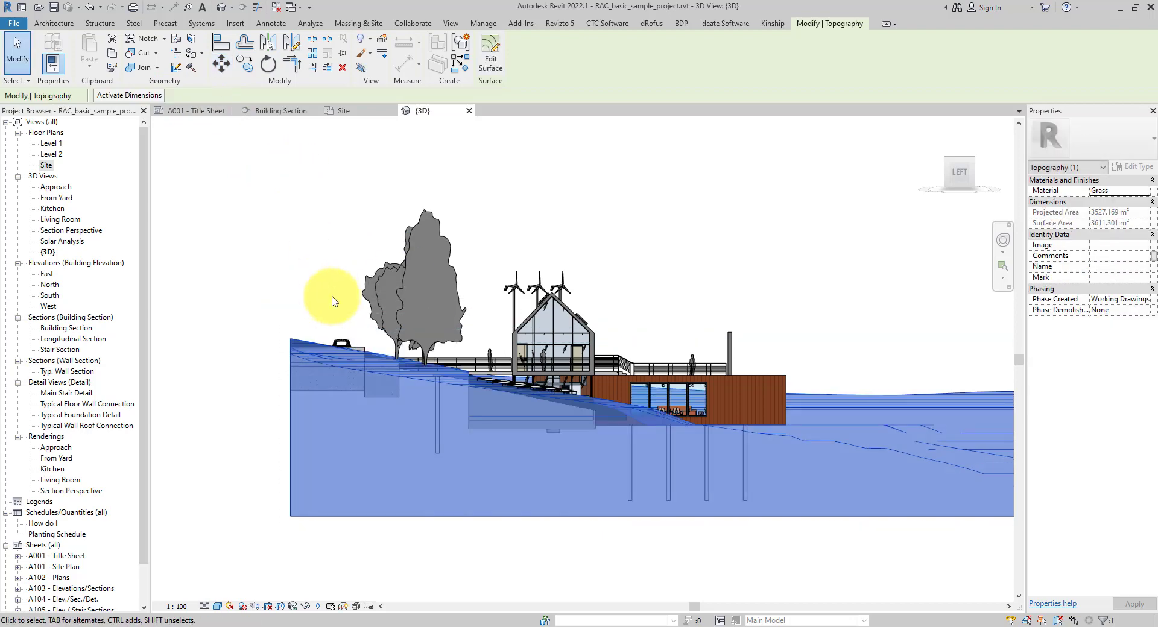
{"action": "left_click", "coordinate": [581, 198]}
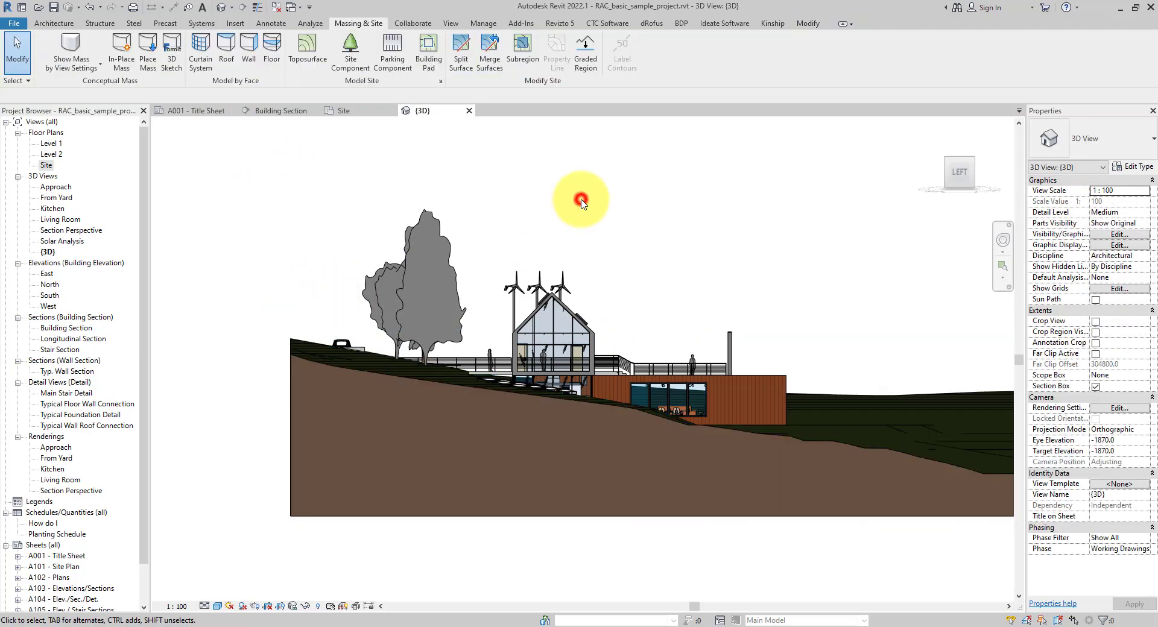
- Return to the Site plan and check the updated contour labels
{"action": "left_click", "coordinate": [344, 111]}
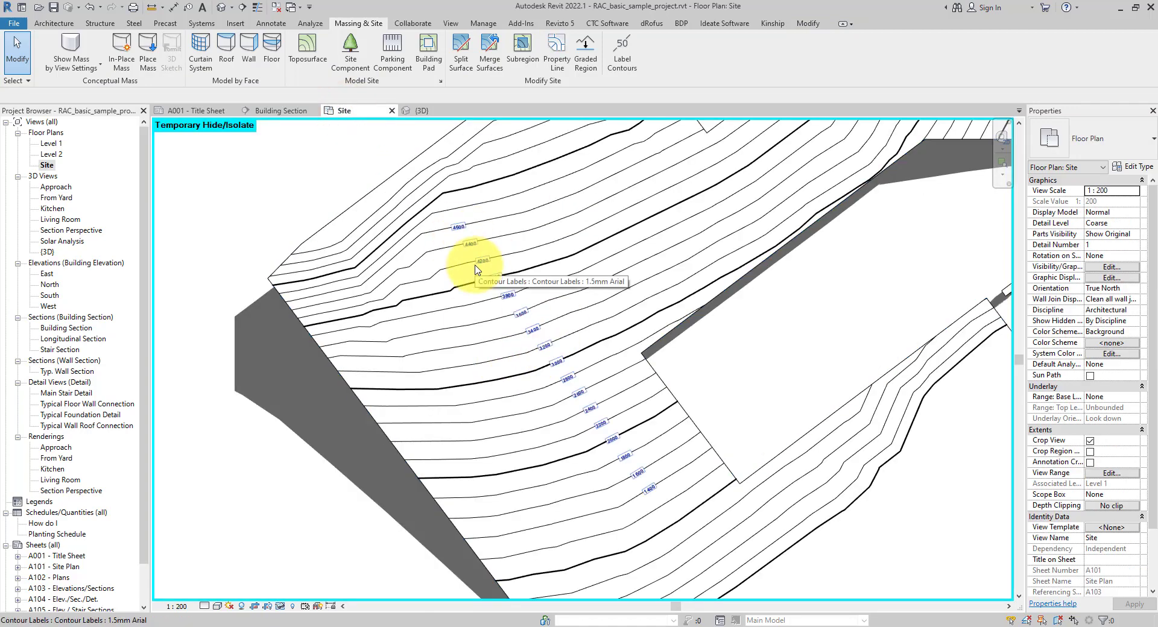
{"action": "scroll", "coordinate": [467, 247], "scroll_direction": "up", "scroll_amount": 4}
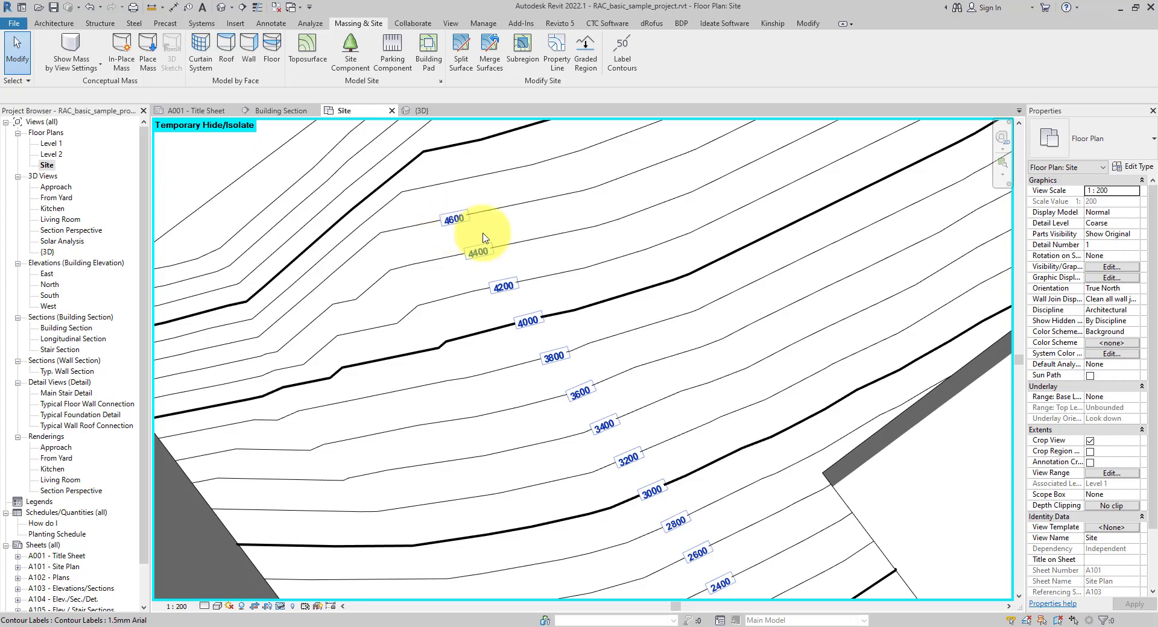
{"action": "middle_click_drag", "start_coordinate": [529, 258], "coordinate": [680, 306]}
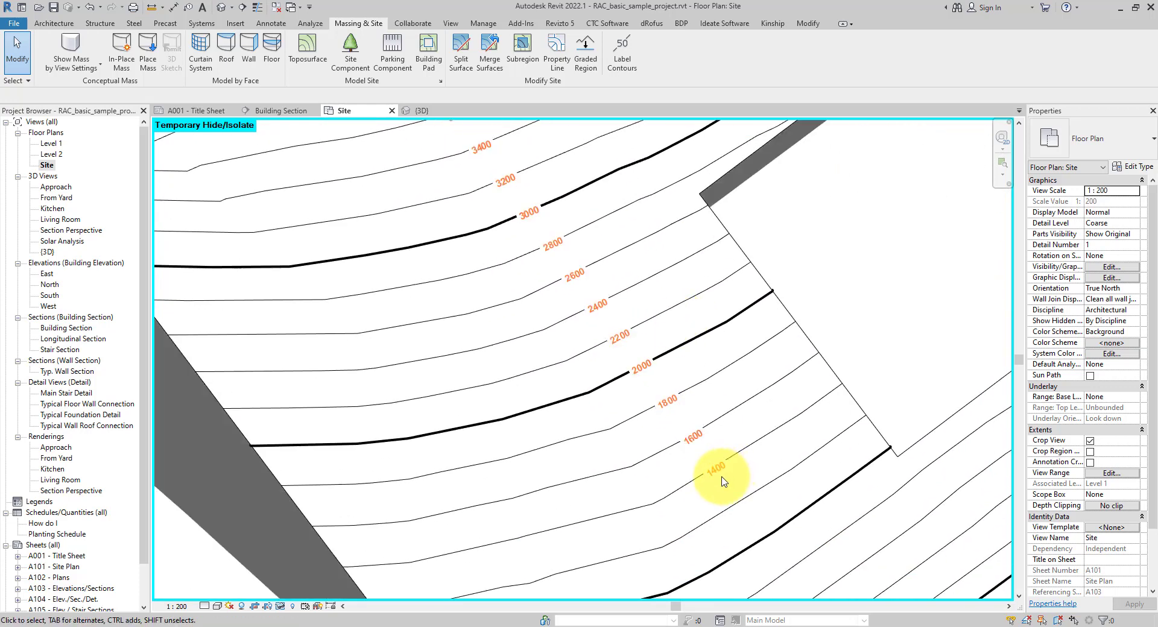
{"action": "scroll", "coordinate": [723, 480], "scroll_direction": "down", "scroll_amount": 3}
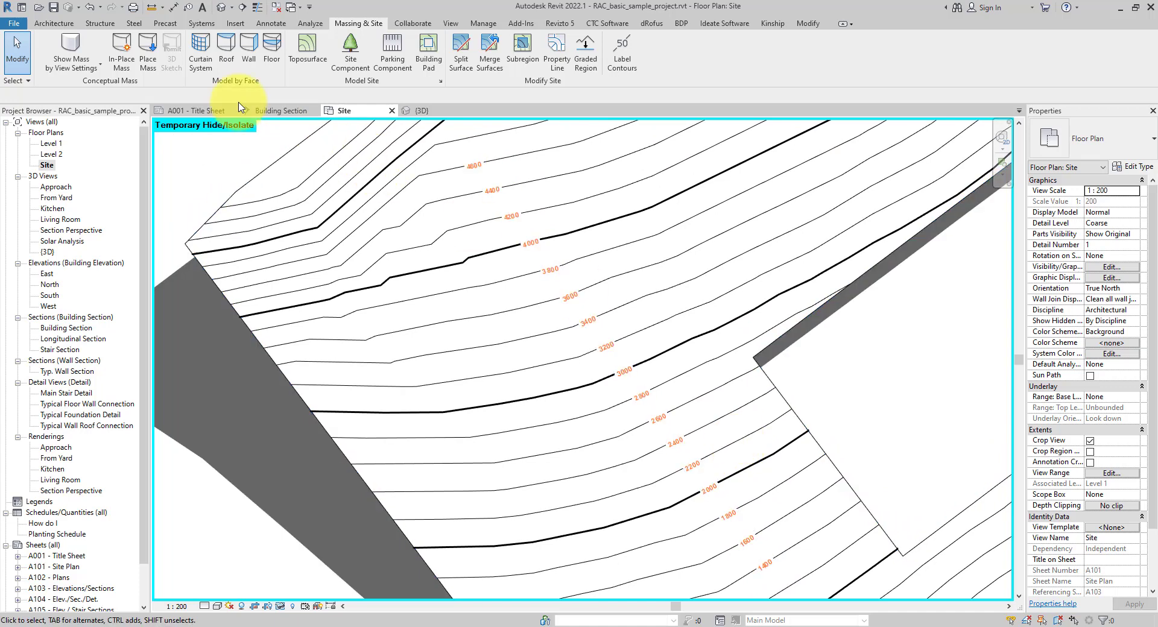
- Undo the toposurface Move so the labels show their original 400 to 3600 elevations
{"action": "left_click", "coordinate": [101, 7]}
{"action": "left_click", "coordinate": [103, 25]}
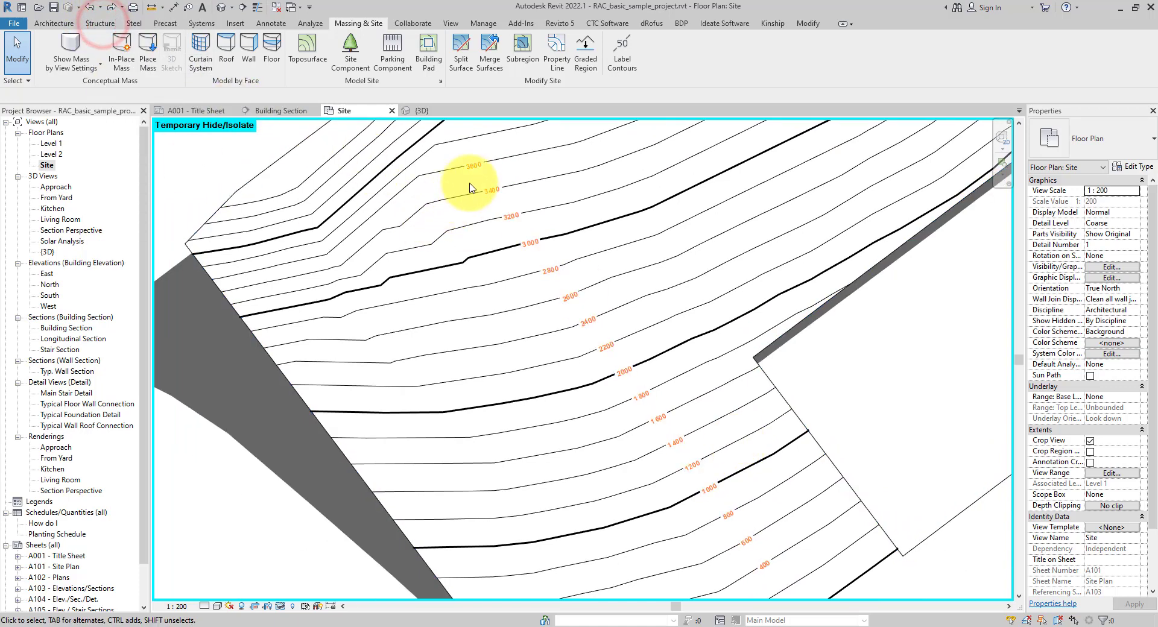
{"action": "scroll", "coordinate": [472, 174], "scroll_direction": "up", "scroll_amount": 3}
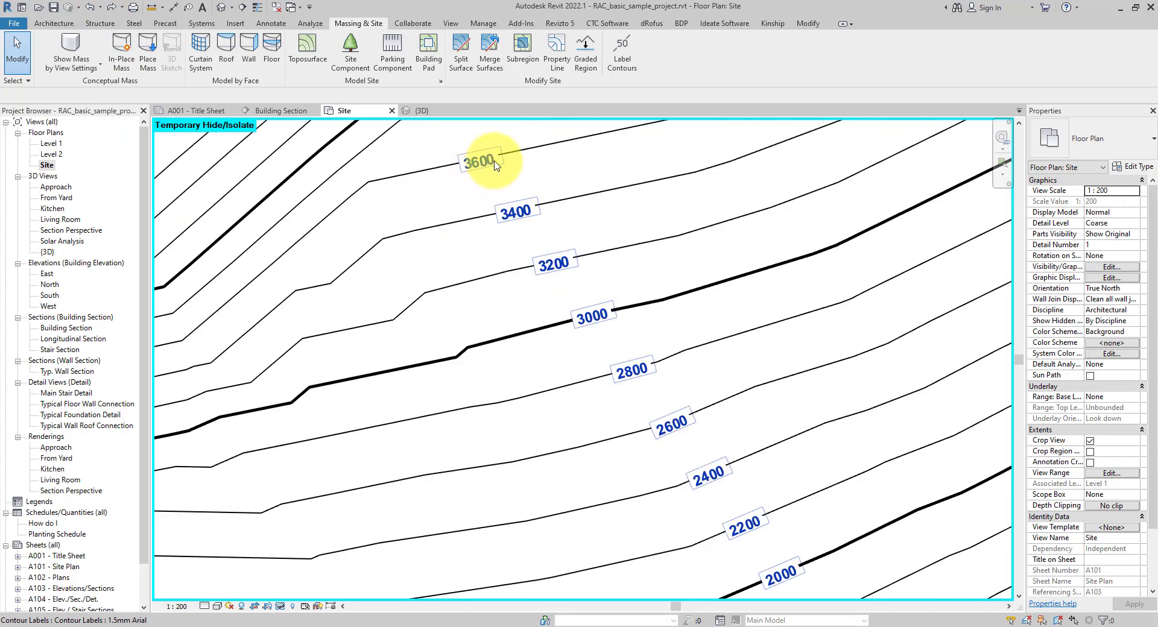
{"action": "scroll", "coordinate": [473, 164], "scroll_direction": "down", "scroll_amount": 3}
{"action": "scroll", "coordinate": [782, 569], "scroll_direction": "up", "scroll_amount": 2}
{"action": "scroll", "coordinate": [782, 569], "scroll_direction": "down", "scroll_amount": 5}
{"action": "mouse_move", "coordinate": [740, 444]}
{"action": "middle_mouse_down"}
{"action": "mouse_move", "coordinate": [793, 490]}
{"action": "mouse_move", "coordinate": [738, 428]}
{"action": "middle_mouse_up"}
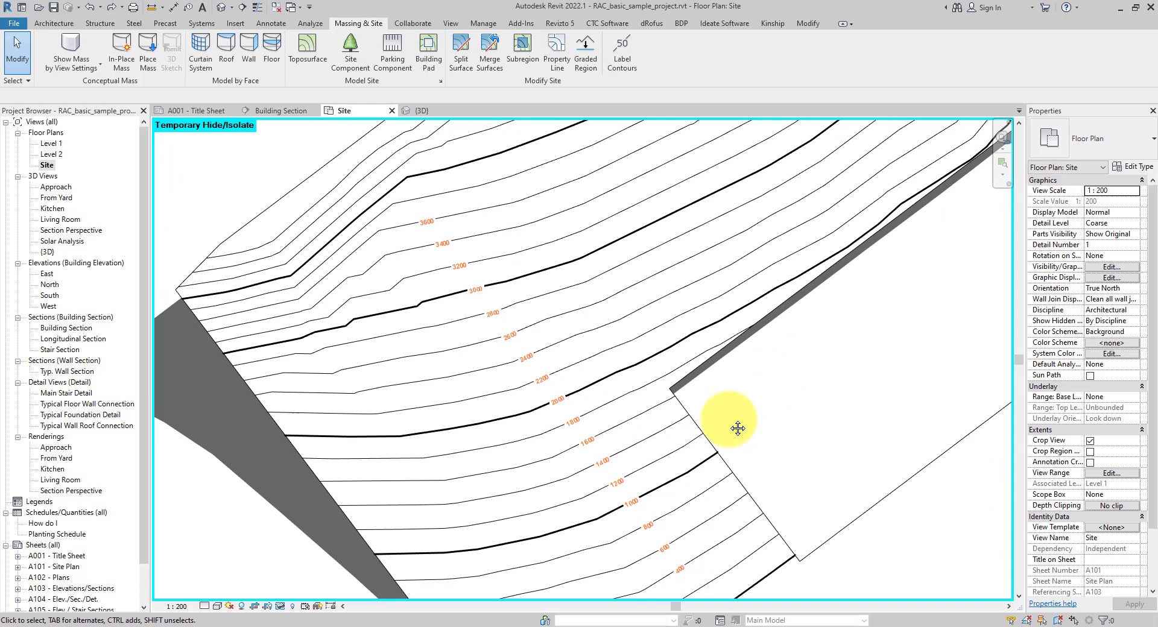
{"action": "key", "text": "alt+m"}
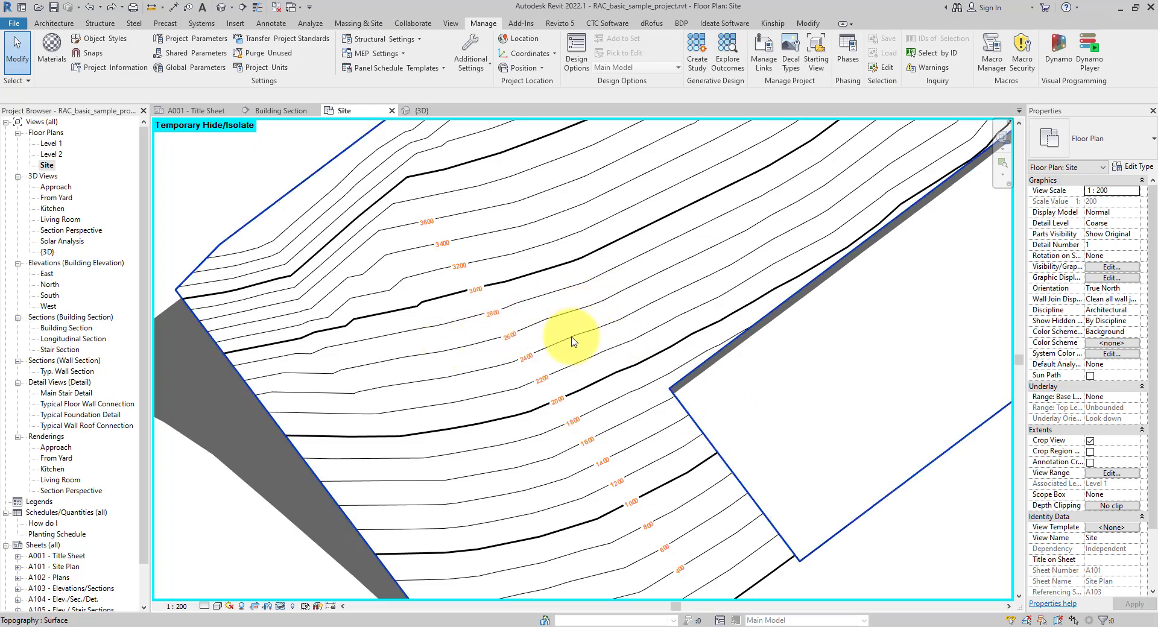
{"action": "scroll", "coordinate": [470, 326], "scroll_direction": "up", "scroll_amount": 3}
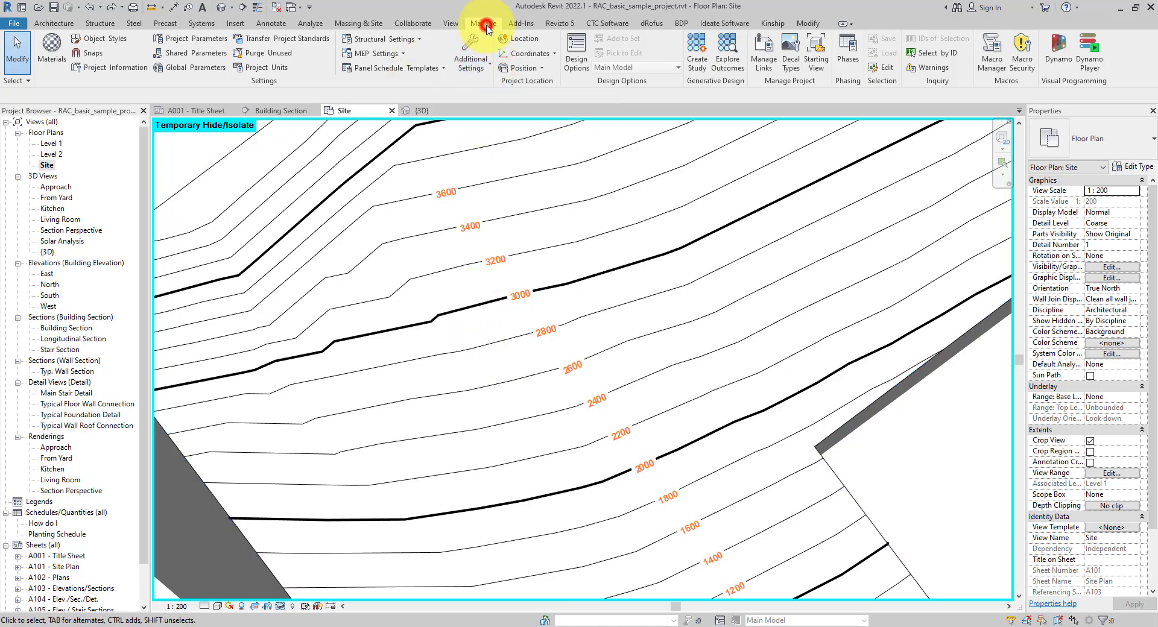
- Open Object Styles on the Model Objects tab
{"action": "left_click", "coordinate": [111, 41]}
{"action": "left_click_drag", "start_coordinate": [491, 134], "coordinate": [772, 128]}
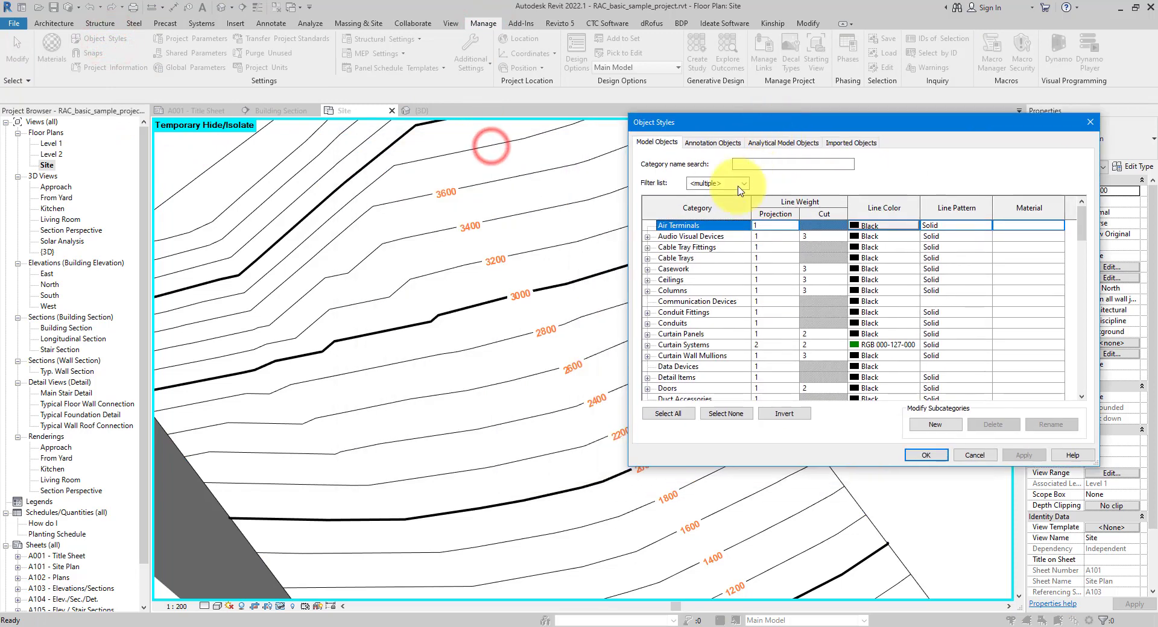
{"action": "left_click", "coordinate": [666, 146]}
{"action": "left_click", "coordinate": [699, 323]}
- Expand the Topography category and select its Primary Contours subcategory
{"action": "scroll", "coordinate": [714, 332], "scroll_direction": "down", "scroll_amount": 3}
{"action": "scroll", "coordinate": [714, 331], "scroll_direction": "down", "scroll_amount": 2}
{"action": "scroll", "coordinate": [715, 331], "scroll_direction": "down", "scroll_amount": 10}
{"action": "scroll", "coordinate": [706, 330], "scroll_direction": "up", "scroll_amount": 5}
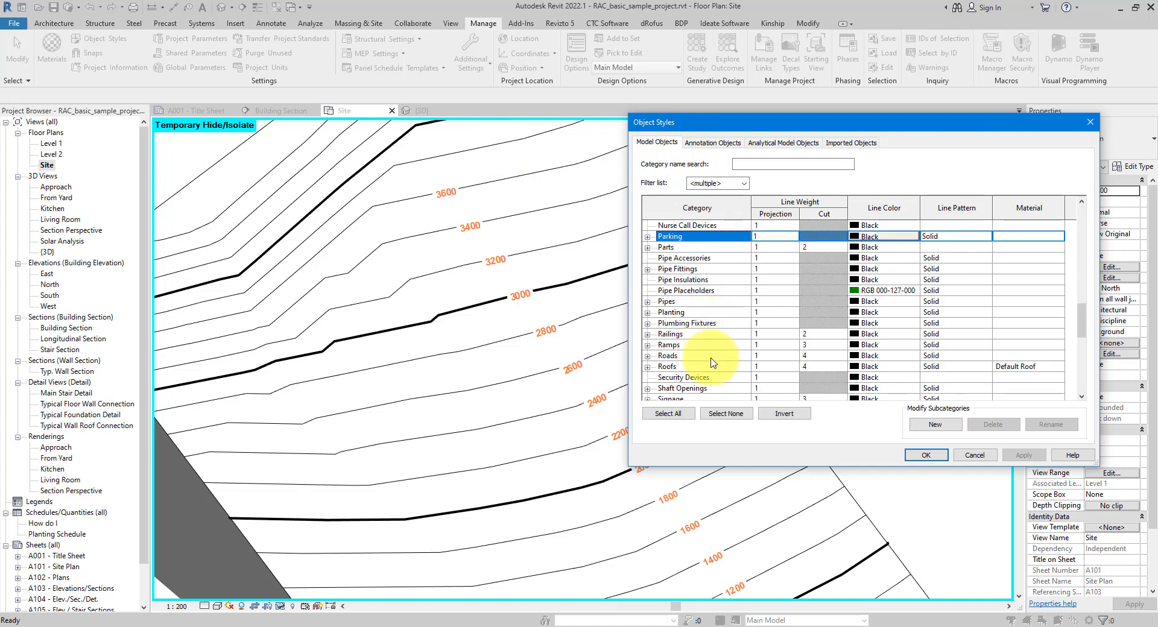
{"action": "key", "text": "t"}
{"action": "key", "text": "t"}
{"action": "key", "text": "t"}
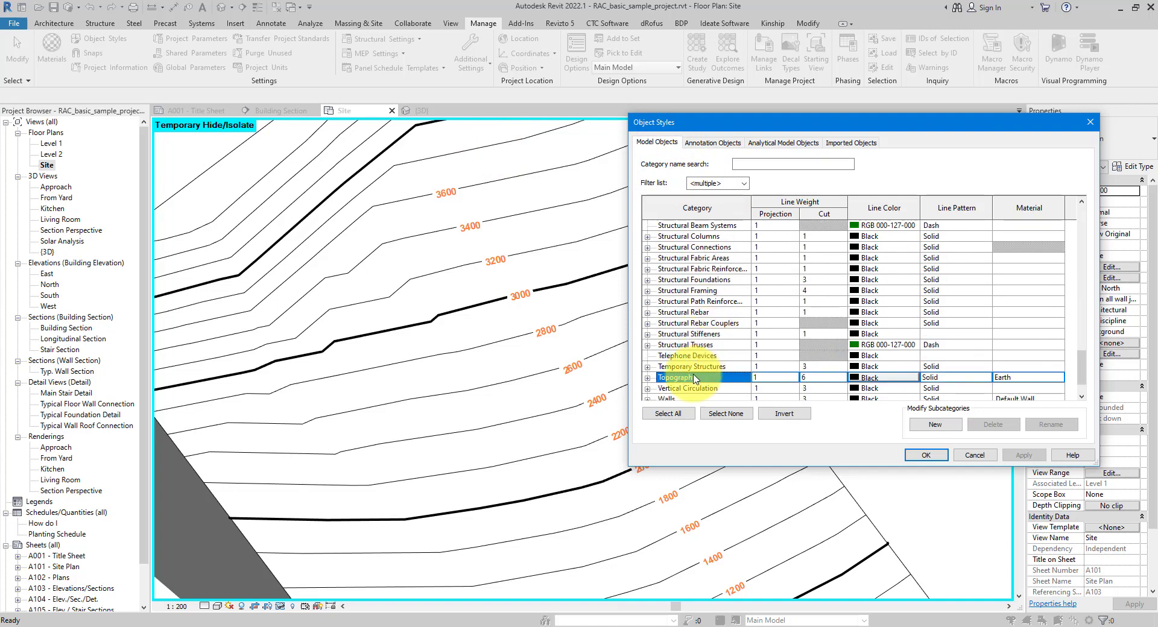
{"action": "scroll", "coordinate": [667, 340], "scroll_direction": "down", "scroll_amount": 2}
{"action": "left_click", "coordinate": [647, 345]}
{"action": "scroll", "coordinate": [718, 347], "scroll_direction": "down", "scroll_amount": 1}
{"action": "left_click", "coordinate": [724, 333]}
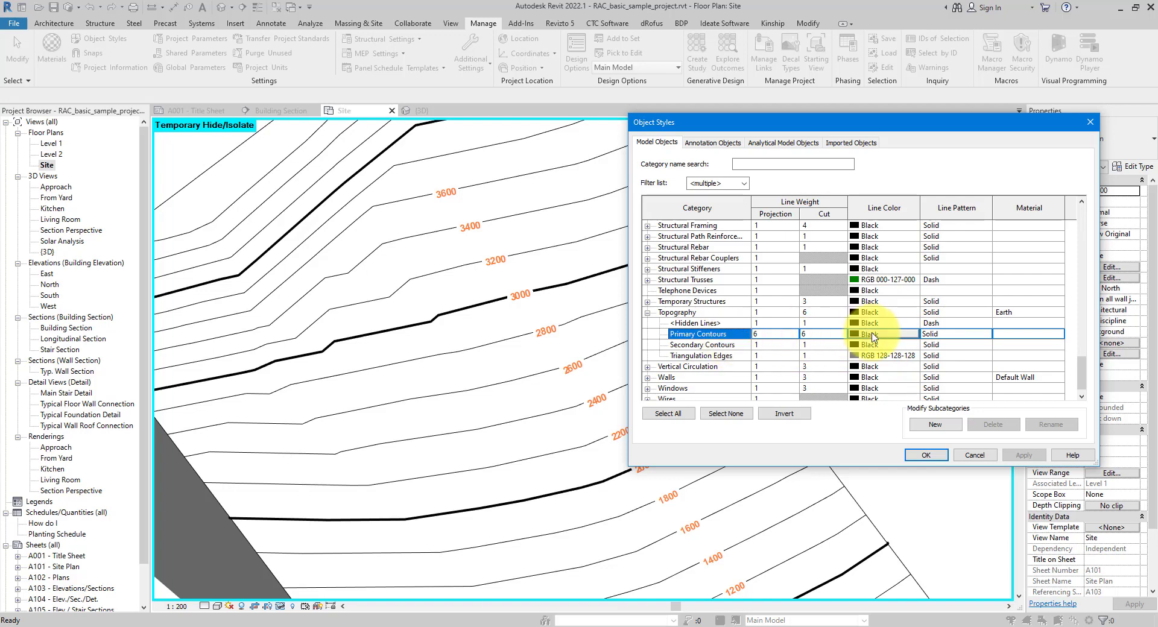
- Colour Primary Contours green RGB 000-128-000 and Secondary Contours grey RGB 128-128-128
{"action": "left_click", "coordinate": [871, 335]}
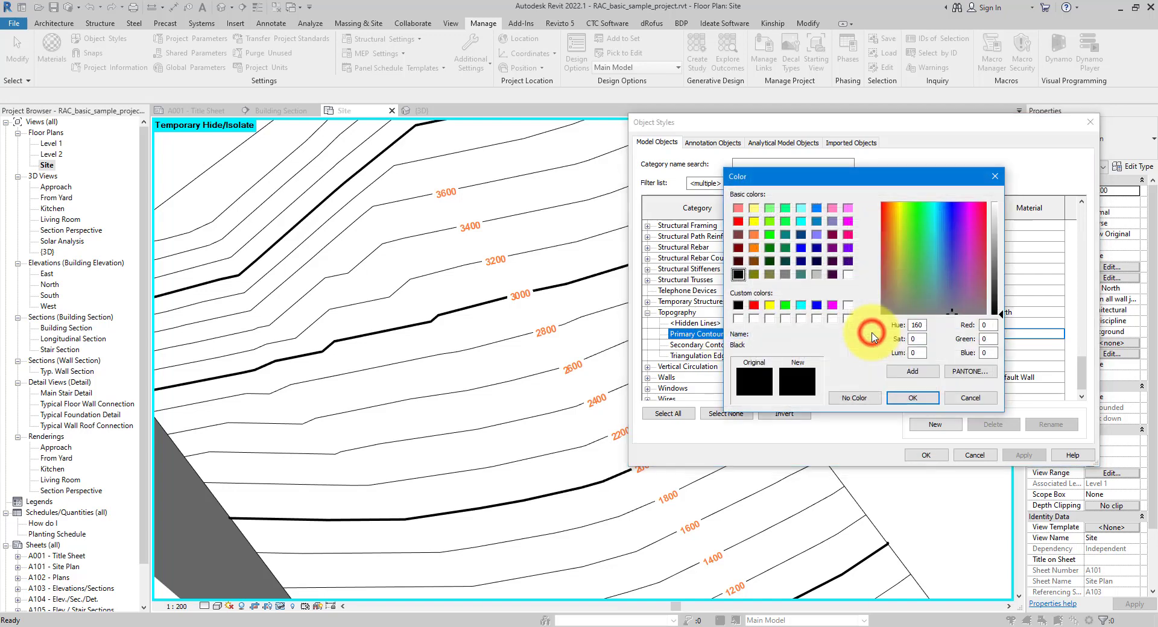
{"action": "left_click", "coordinate": [769, 247]}
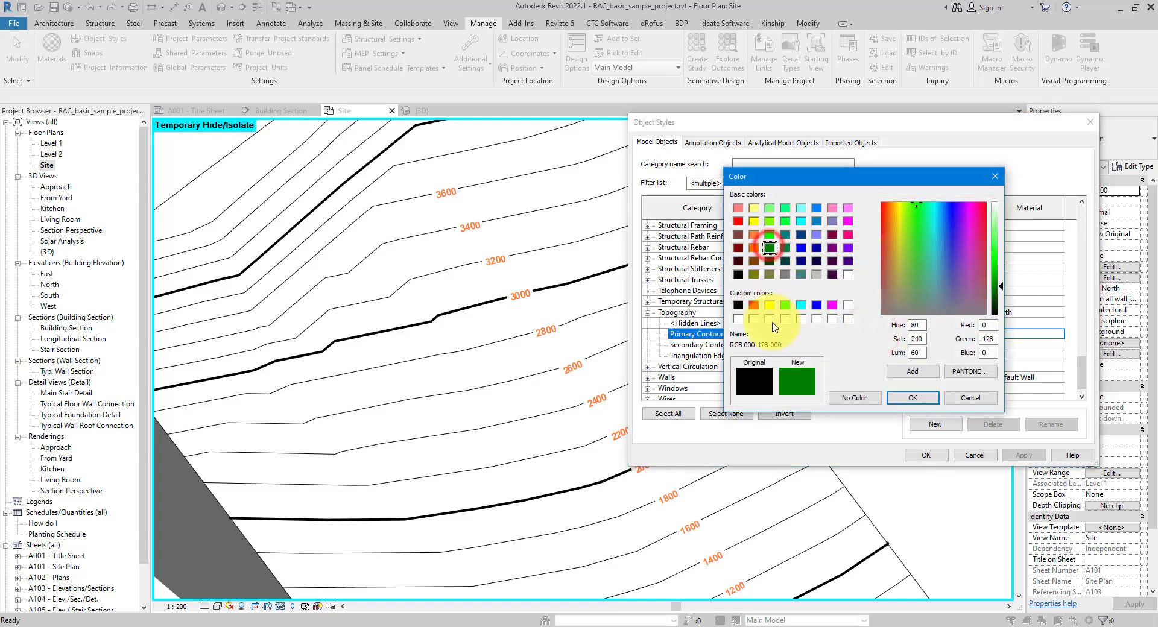
{"action": "left_click", "coordinate": [900, 399]}
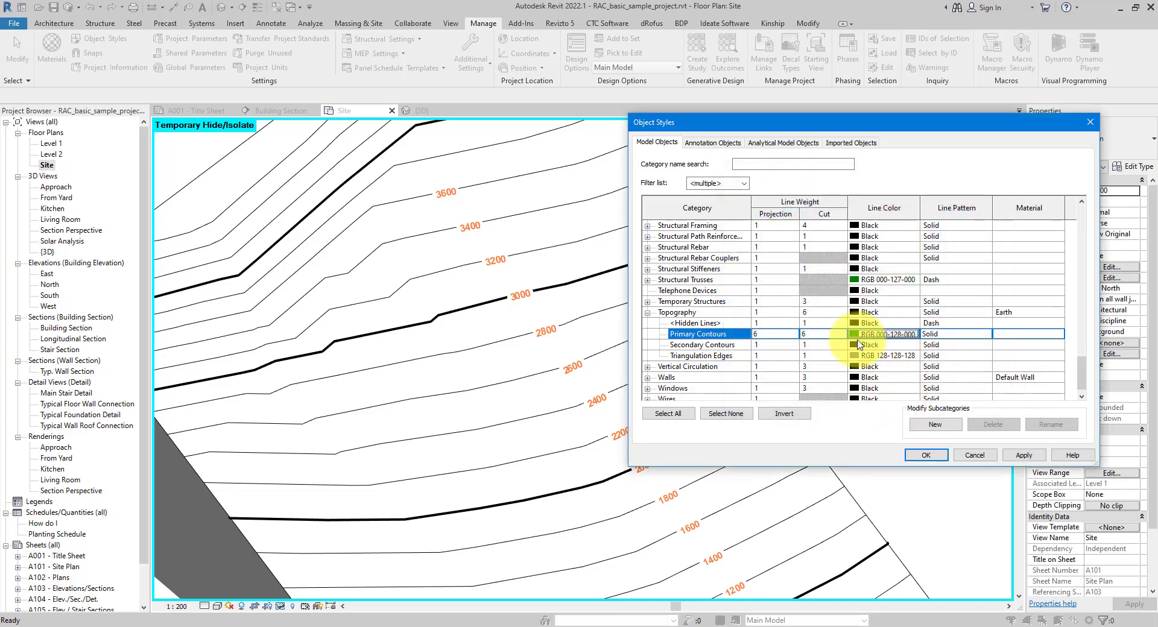
{"action": "left_click", "coordinate": [886, 344]}
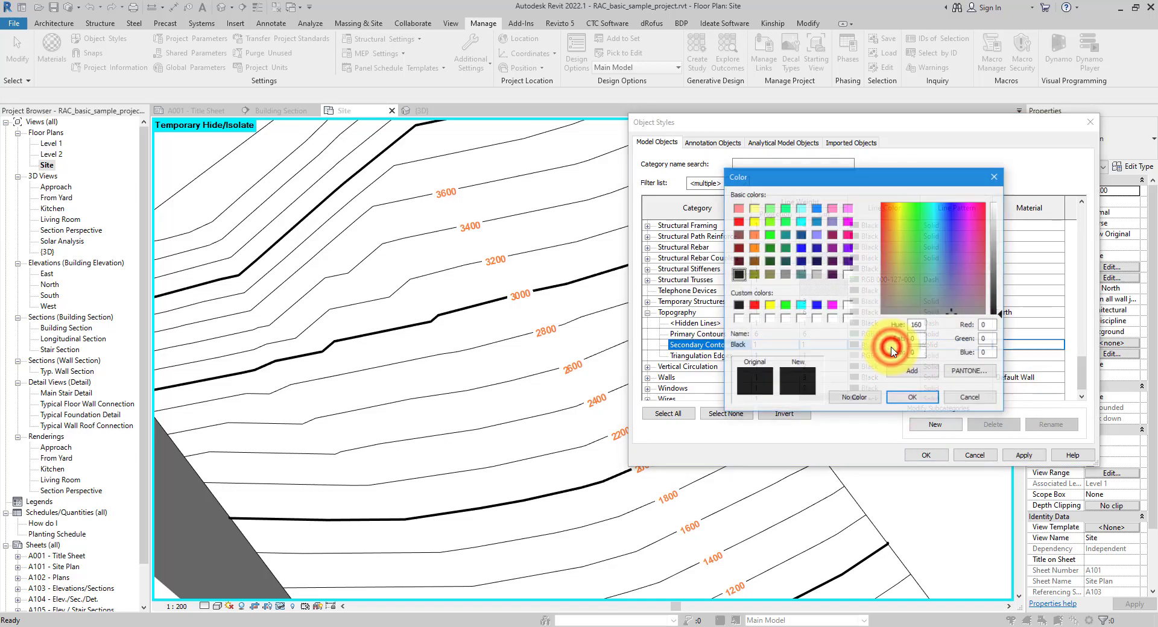
{"action": "left_click", "coordinate": [785, 274]}
{"action": "left_click", "coordinate": [912, 397]}
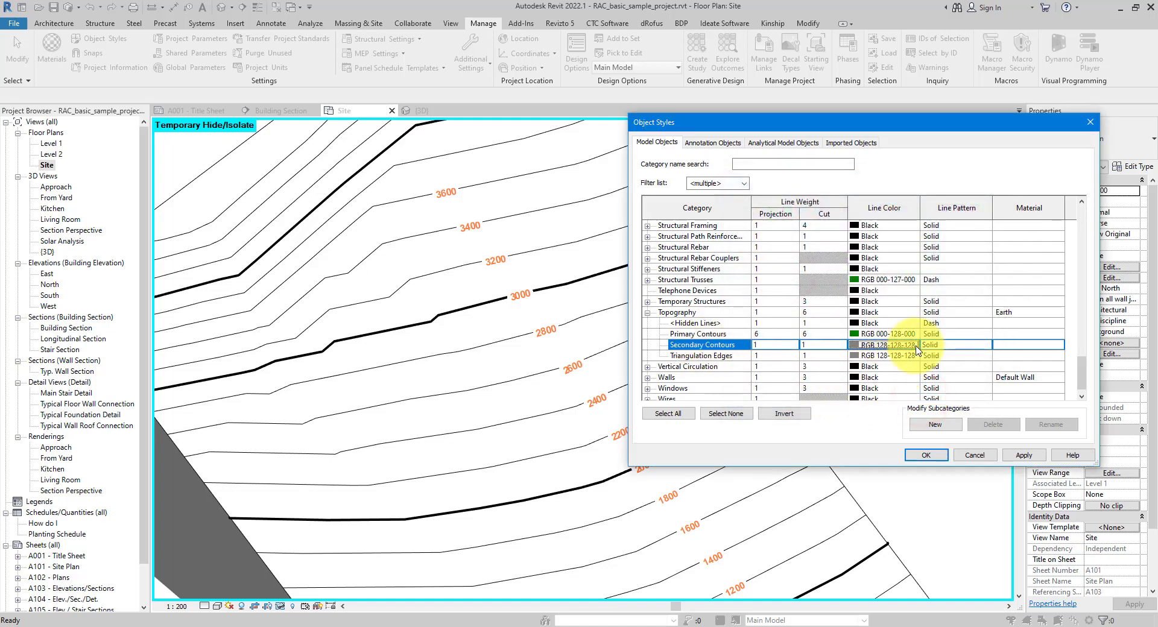
- Set the Secondary Contours line pattern to Dash and apply the change
{"action": "left_click", "coordinate": [966, 344]}
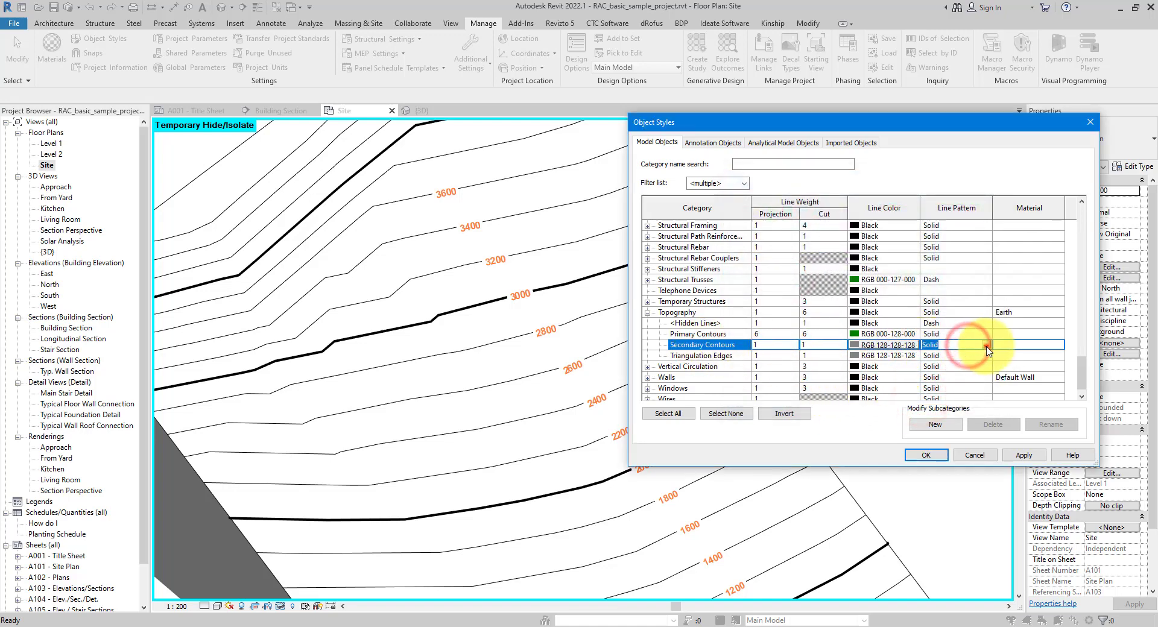
{"action": "left_click", "coordinate": [986, 344]}
{"action": "scroll", "coordinate": [950, 384], "scroll_direction": "down", "scroll_amount": 1}
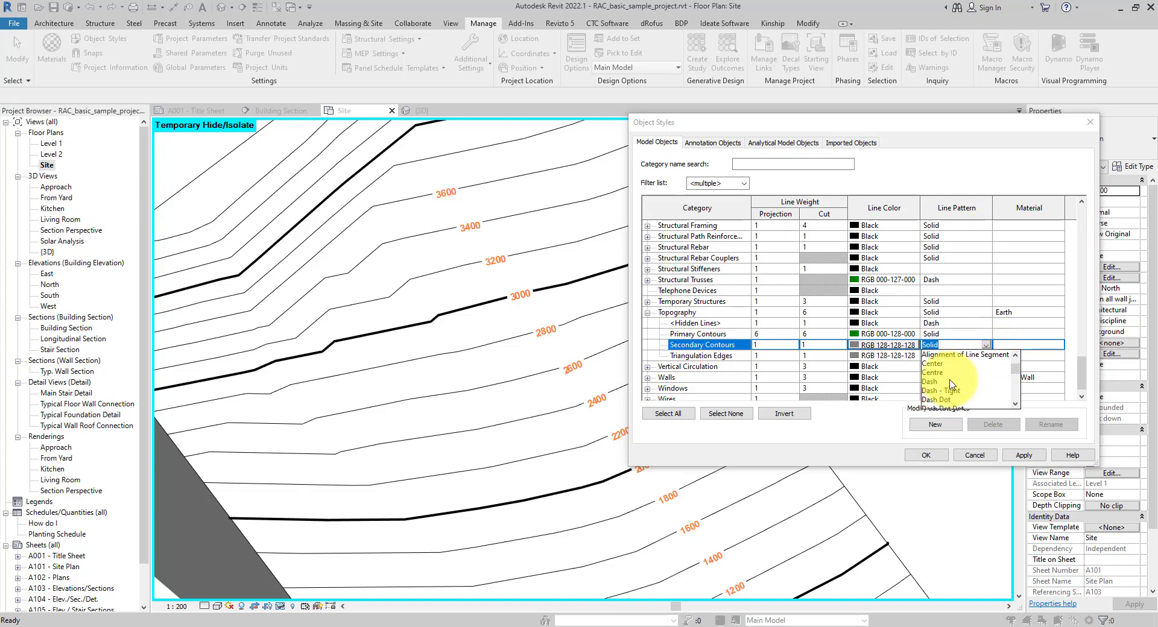
{"action": "left_click", "coordinate": [930, 382]}
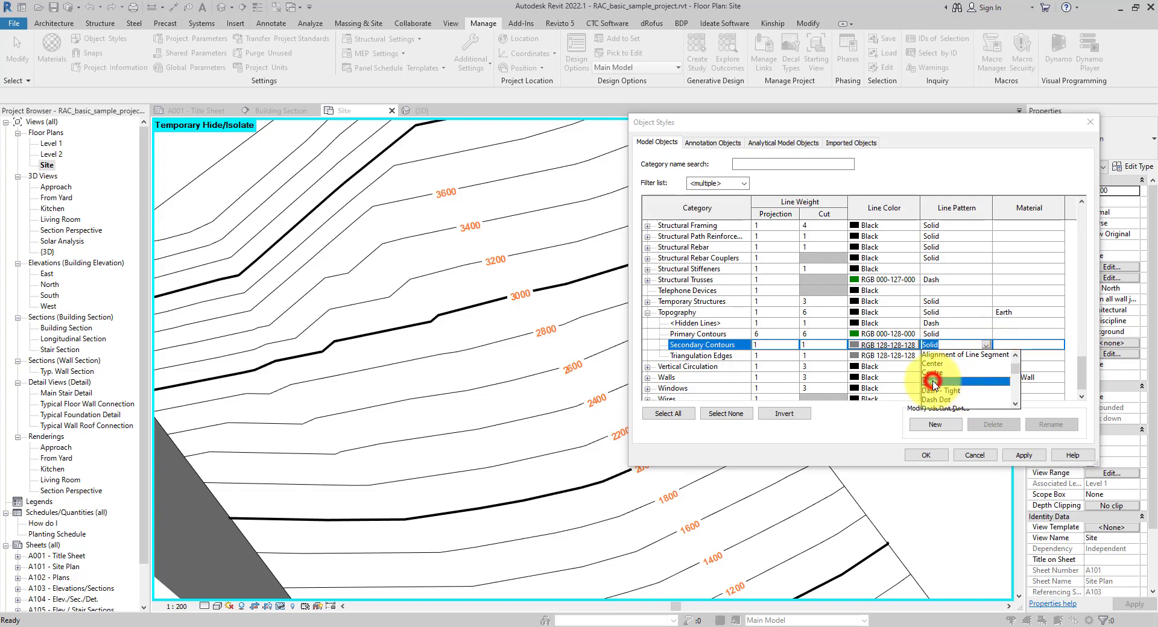
{"action": "left_click", "coordinate": [1013, 456]}
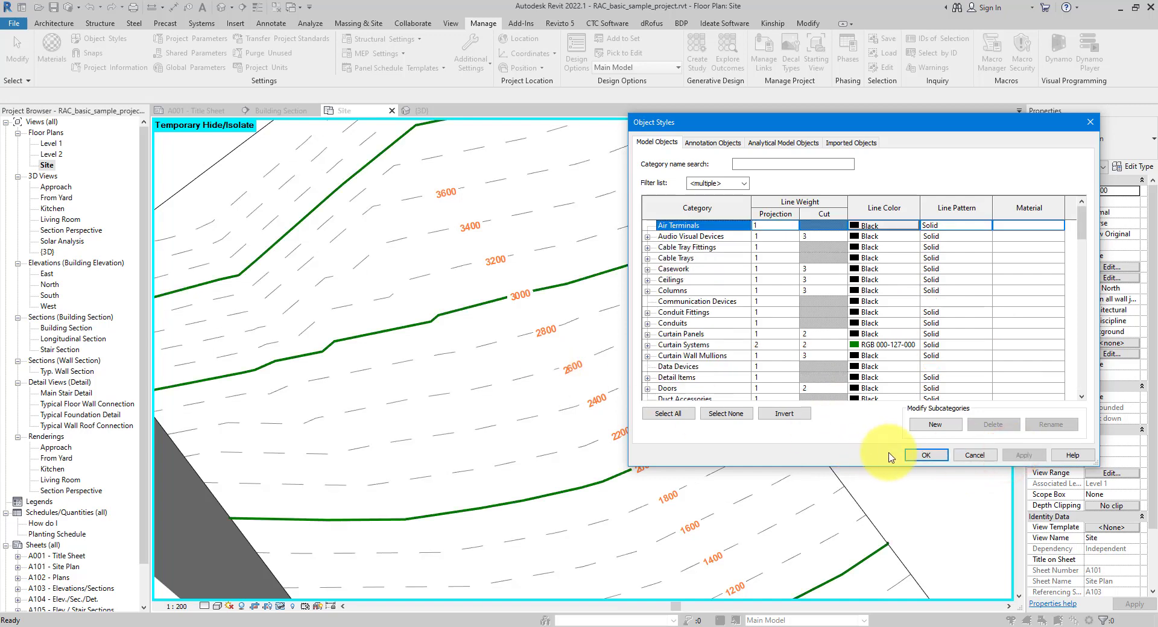
- Close Object Styles and pan and zoom the Site plan to review the restyled contours and labels
{"action": "left_click", "coordinate": [916, 456]}
{"action": "scroll", "coordinate": [744, 380], "scroll_direction": "down", "scroll_amount": 4}
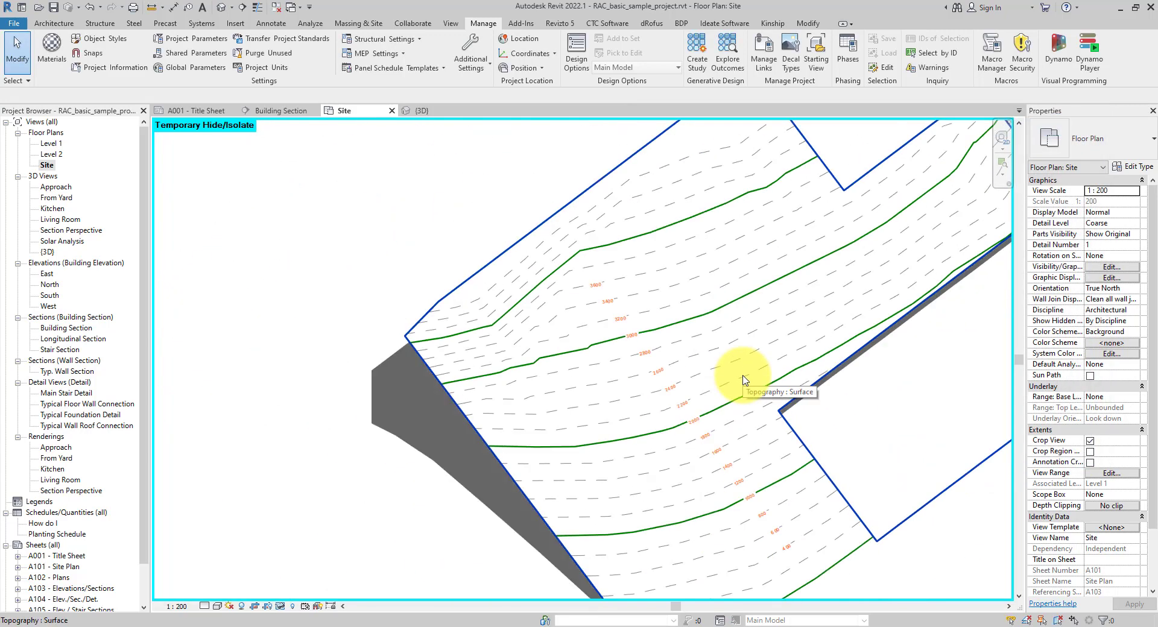
{"action": "scroll", "coordinate": [717, 356], "scroll_direction": "down", "scroll_amount": 3}
{"action": "scroll", "coordinate": [530, 354], "scroll_direction": "up", "scroll_amount": 2}
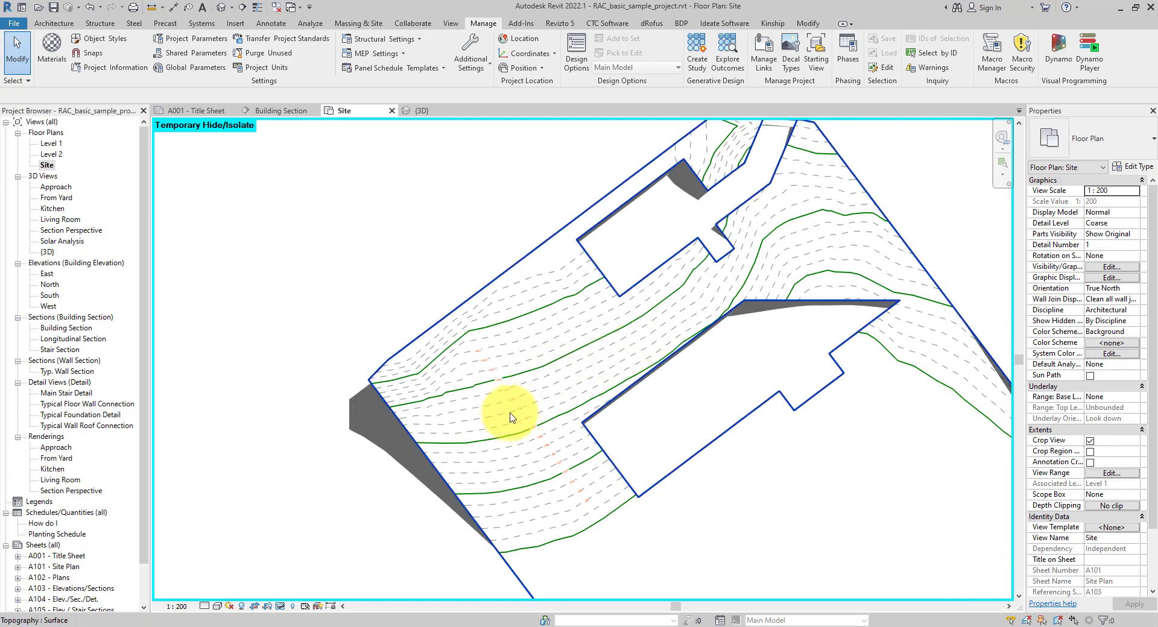
{"action": "scroll", "coordinate": [510, 418], "scroll_direction": "up", "scroll_amount": 4}
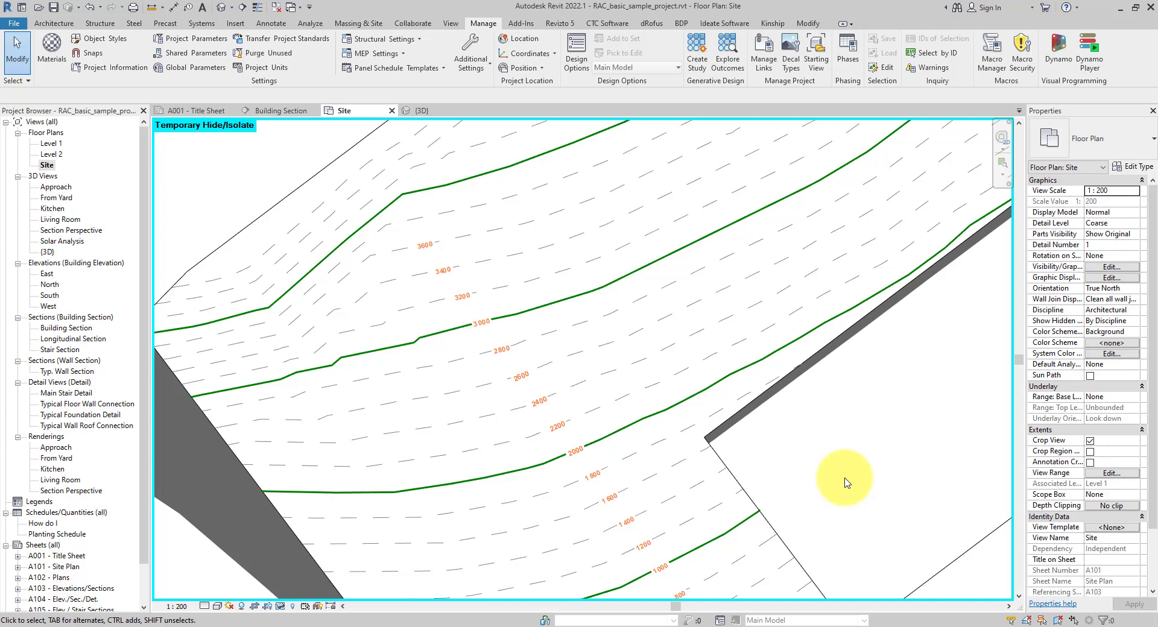
{"action": "scroll", "coordinate": [846, 483], "scroll_direction": "down", "scroll_amount": 3}
{"action": "middle_click_drag", "start_coordinate": [905, 446], "coordinate": [704, 421]}
{"action": "scroll", "coordinate": [667, 429], "scroll_direction": "up", "scroll_amount": 2}
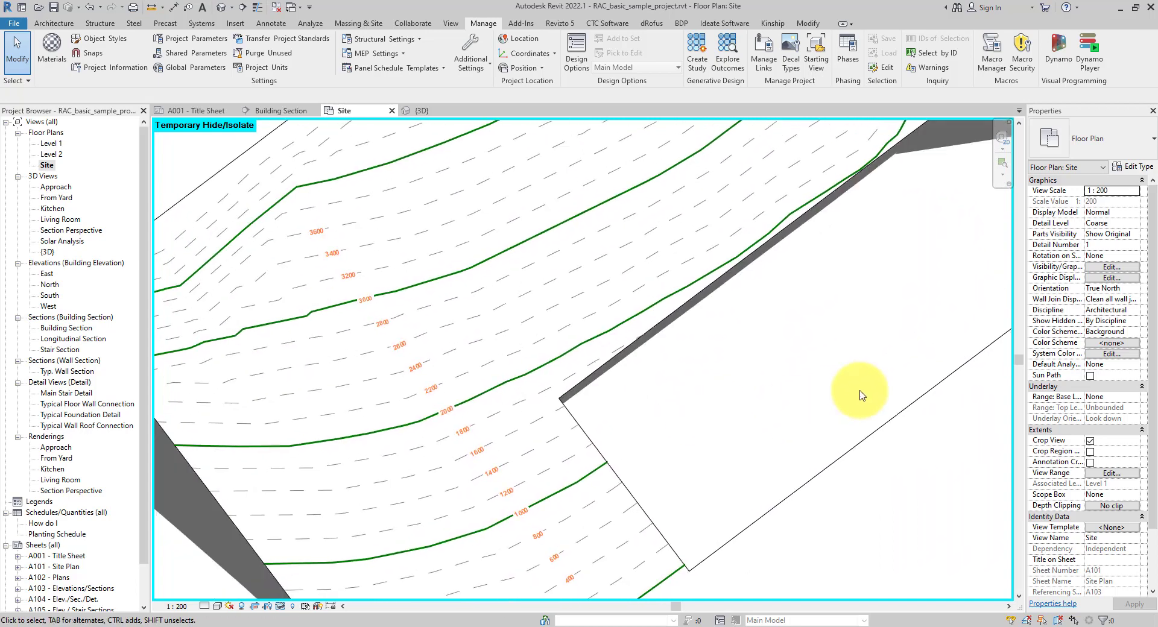
- In Visibility/Graphic Overrides, expand Topography to show its Primary and Secondary Contours rows
{"action": "left_click", "coordinate": [1111, 266]}
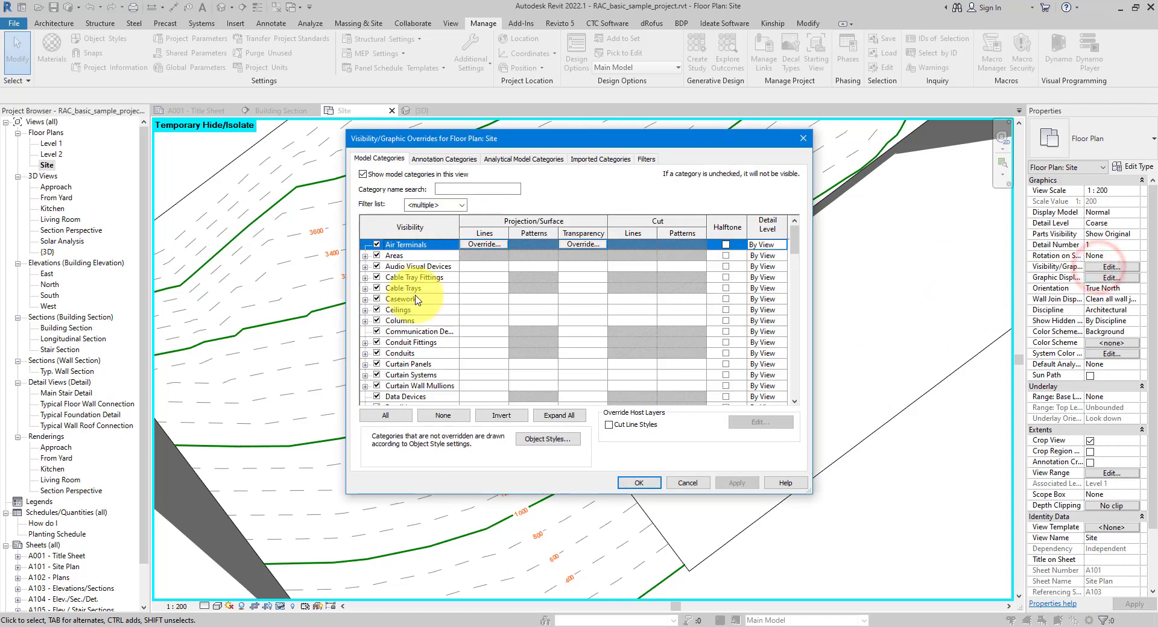
{"action": "left_click", "coordinate": [399, 331]}
{"action": "type", "text": "to"}
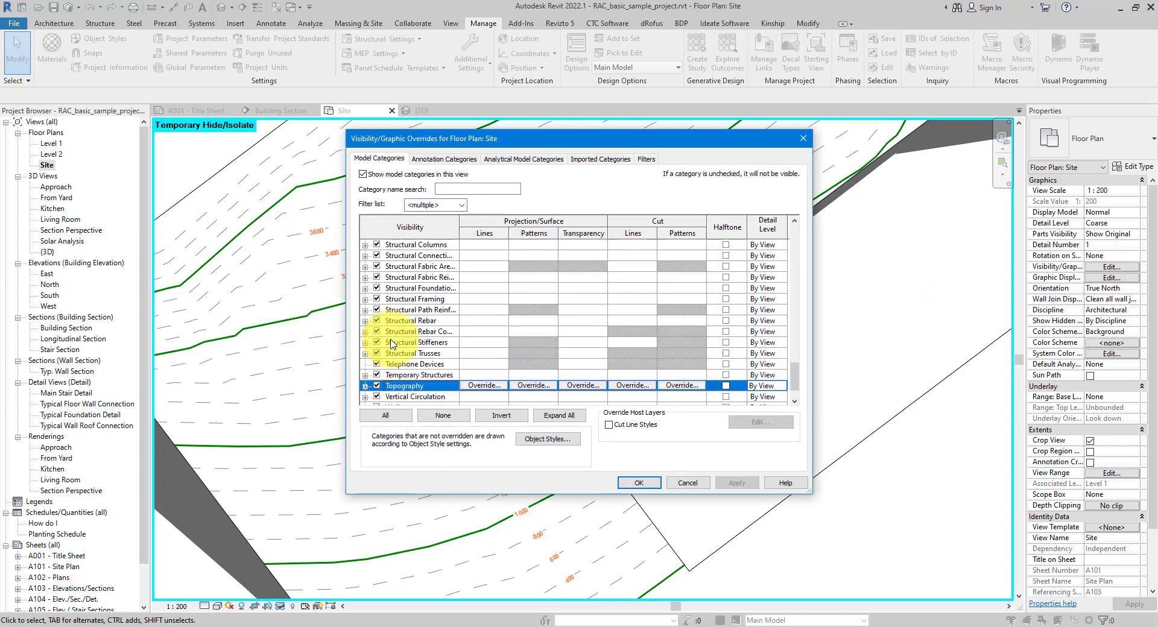
{"action": "scroll", "coordinate": [391, 343], "scroll_direction": "down", "scroll_amount": 1}
{"action": "left_click", "coordinate": [364, 355]}
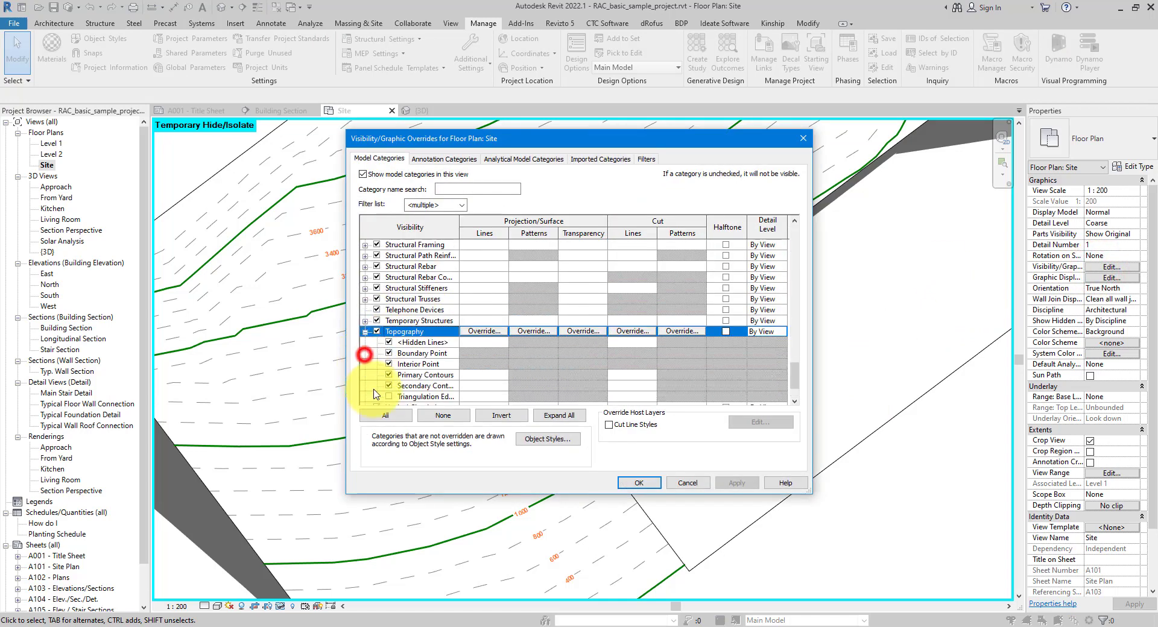
{"action": "scroll", "coordinate": [374, 395], "scroll_direction": "down", "scroll_amount": 2}
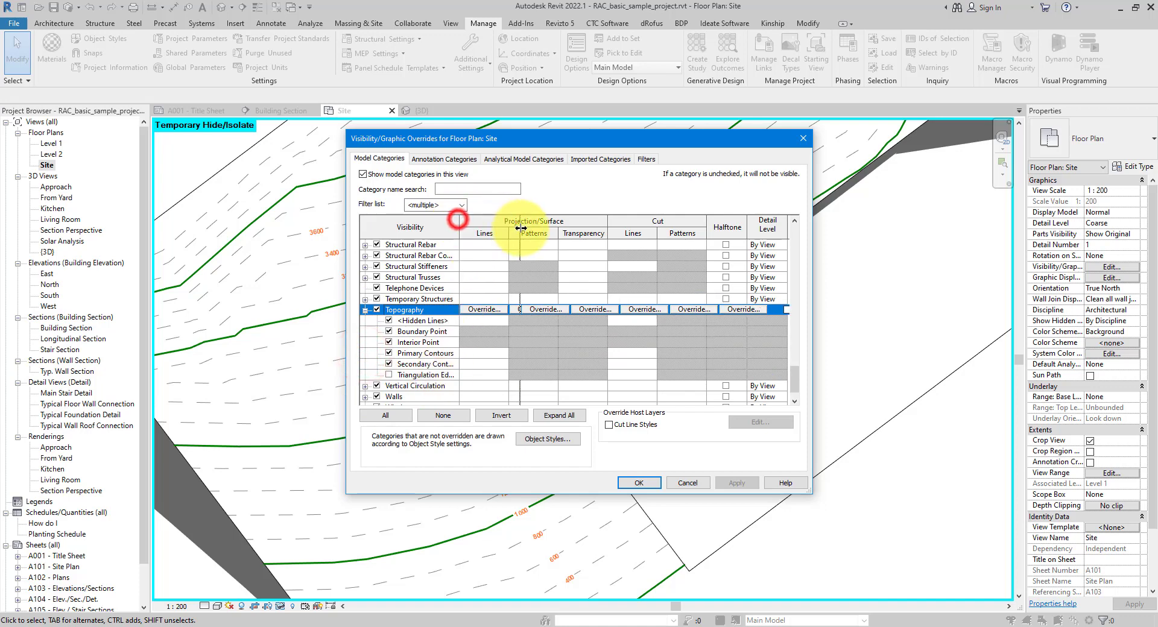
{"action": "left_click_drag", "start_coordinate": [460, 221], "coordinate": [523, 228]}
{"action": "left_click", "coordinate": [425, 342]}
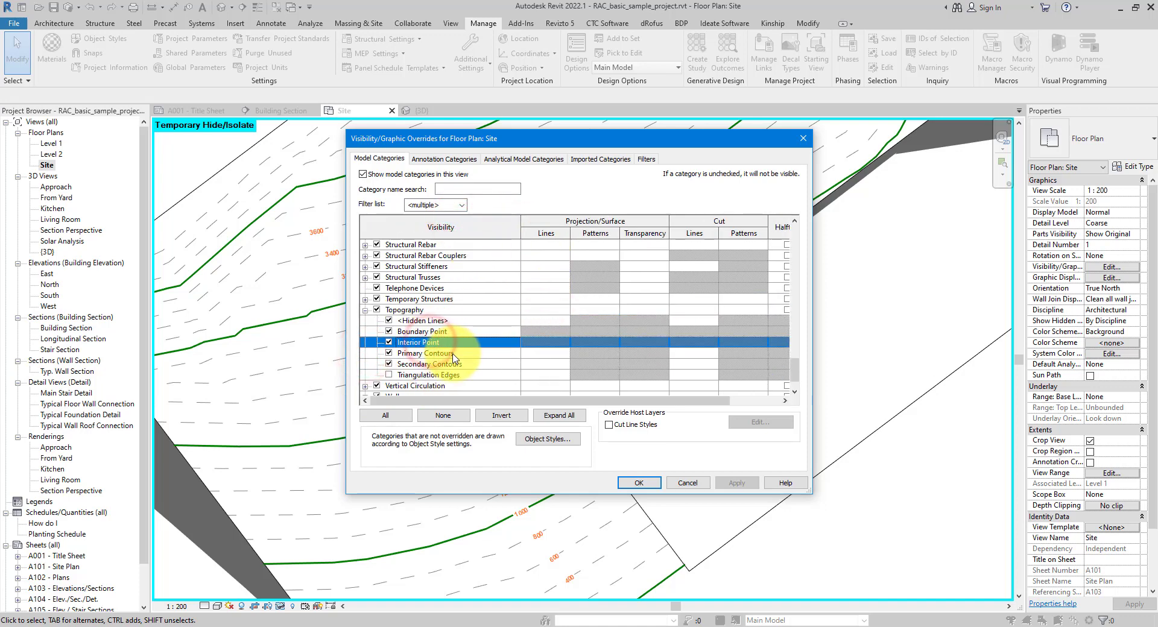
{"action": "left_click", "coordinate": [449, 354]}
{"action": "left_click", "coordinate": [433, 363]}
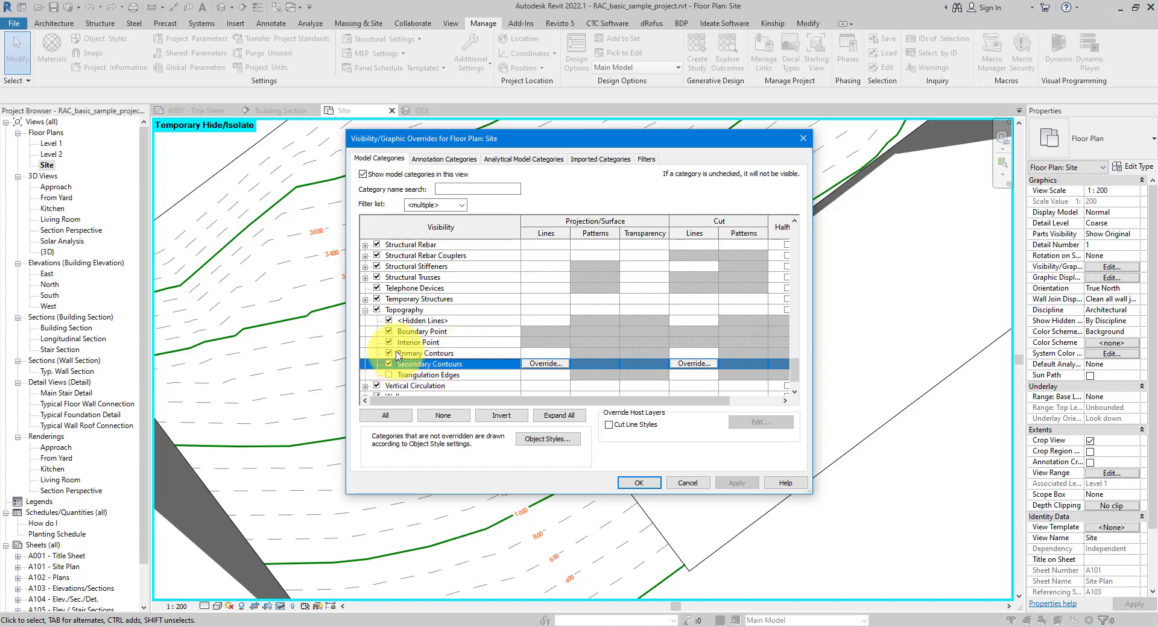
{"action": "left_click", "coordinate": [536, 133]}
{"action": "left_click_drag", "start_coordinate": [693, 149], "coordinate": [863, 149]}
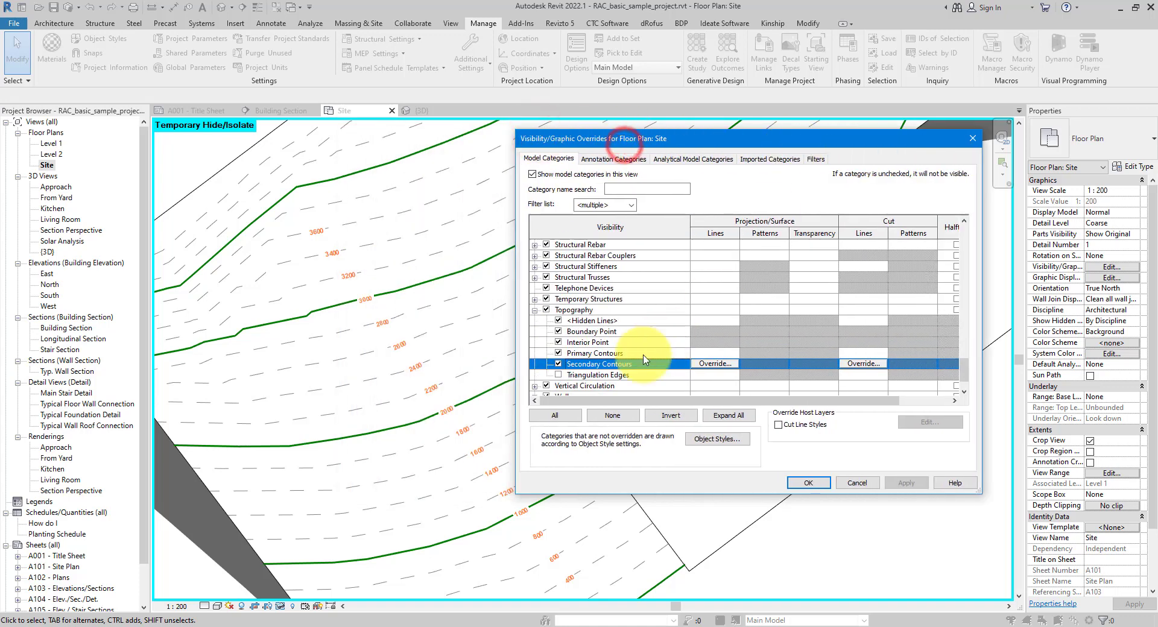
- Uncheck Secondary Contours while keeping Primary Contours visible, then apply and close
{"action": "left_click", "coordinate": [558, 353]}
{"action": "left_click", "coordinate": [904, 482]}
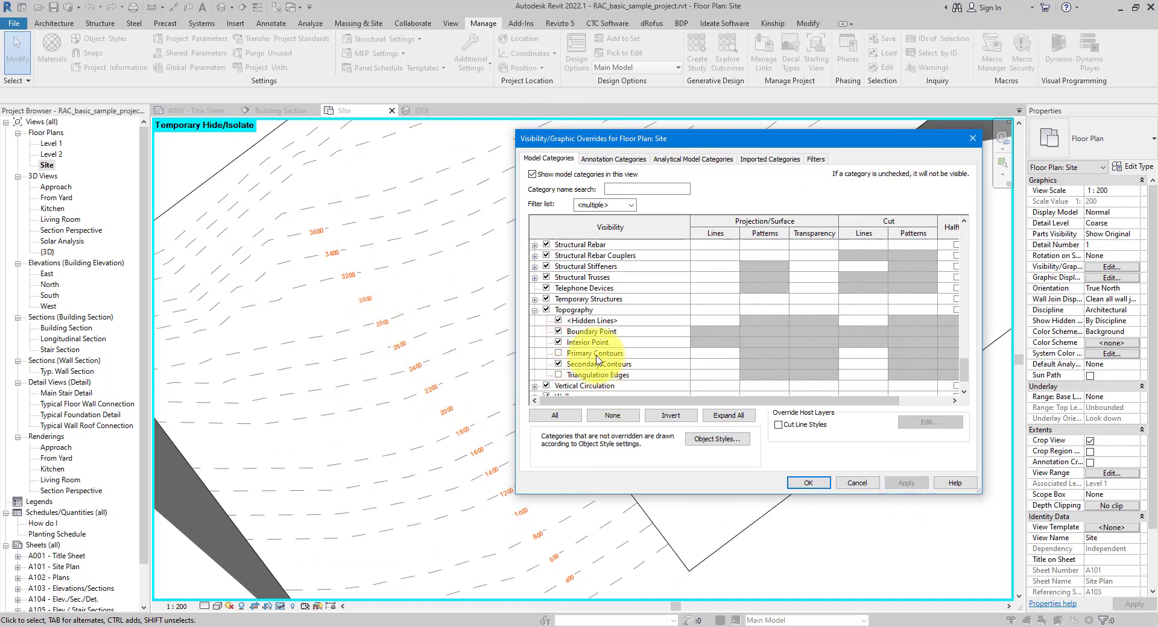
{"action": "left_click", "coordinate": [558, 353]}
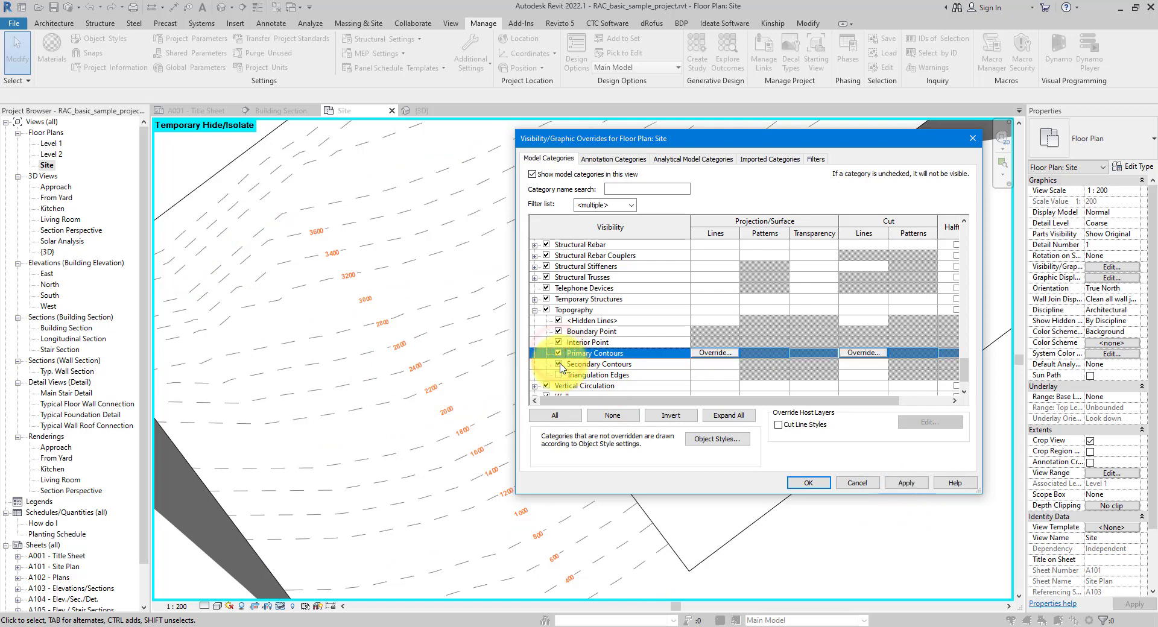
{"action": "left_click", "coordinate": [558, 364]}
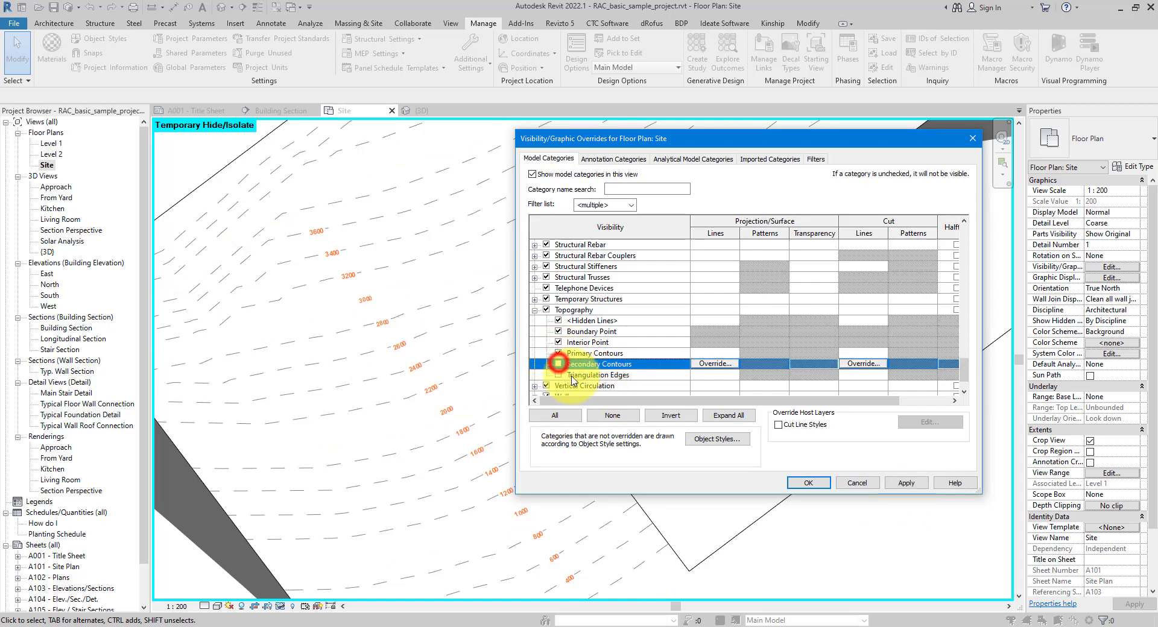
{"action": "left_click", "coordinate": [903, 483]}
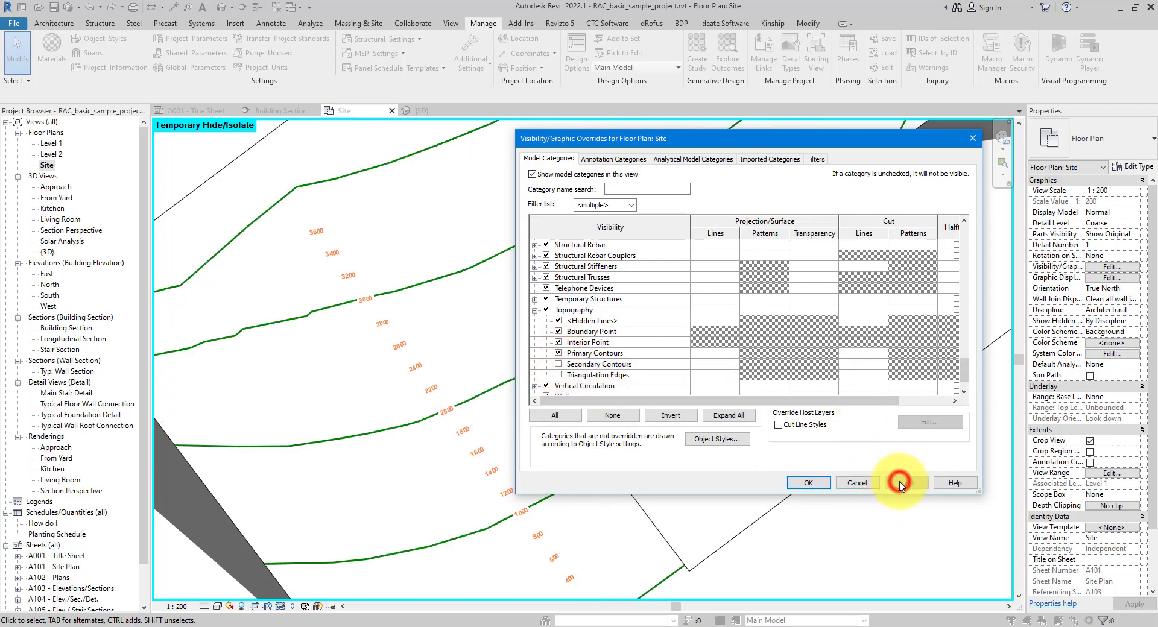
{"action": "left_click", "coordinate": [797, 482]}
{"action": "left_click", "coordinate": [330, 252]}
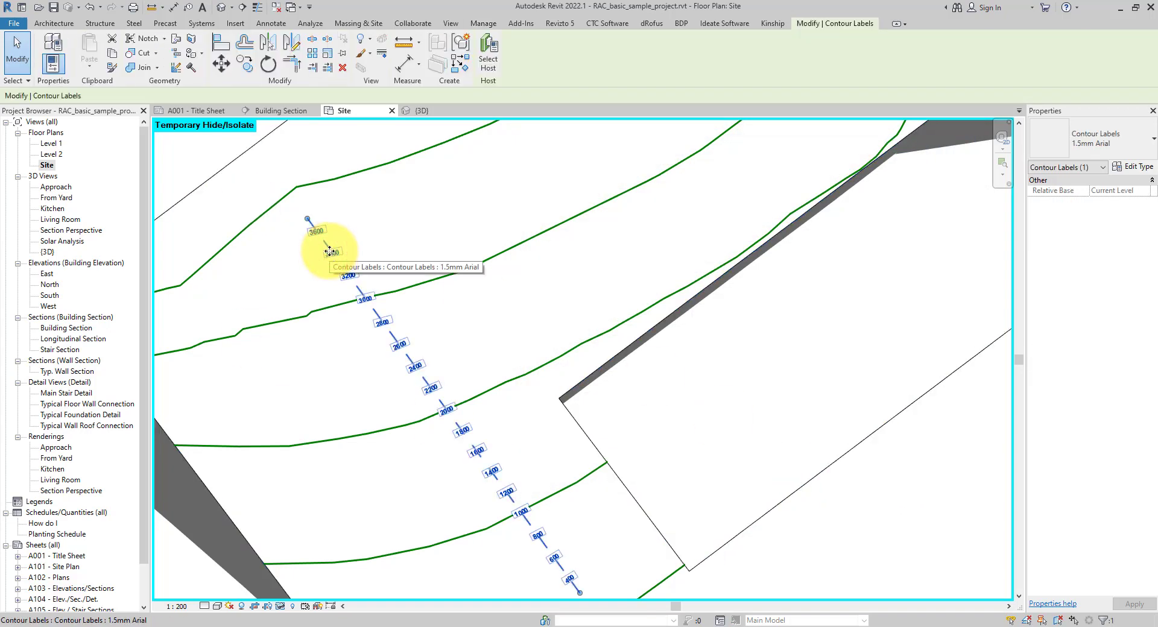
{"action": "right_click", "coordinate": [331, 253]}
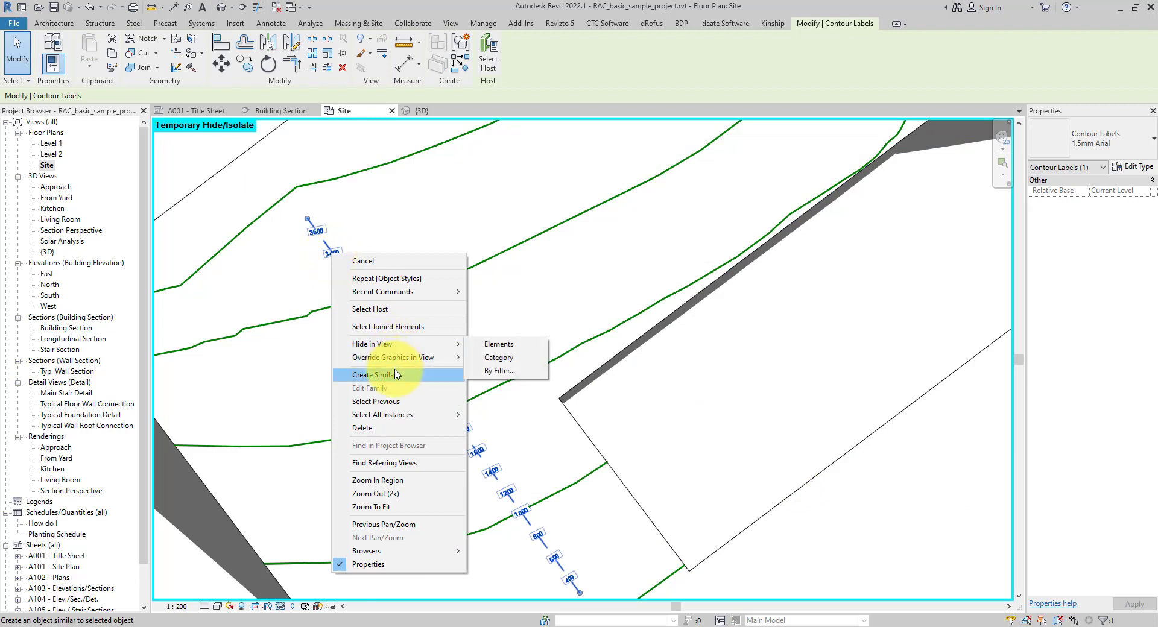
{"action": "left_click", "coordinate": [396, 375]}
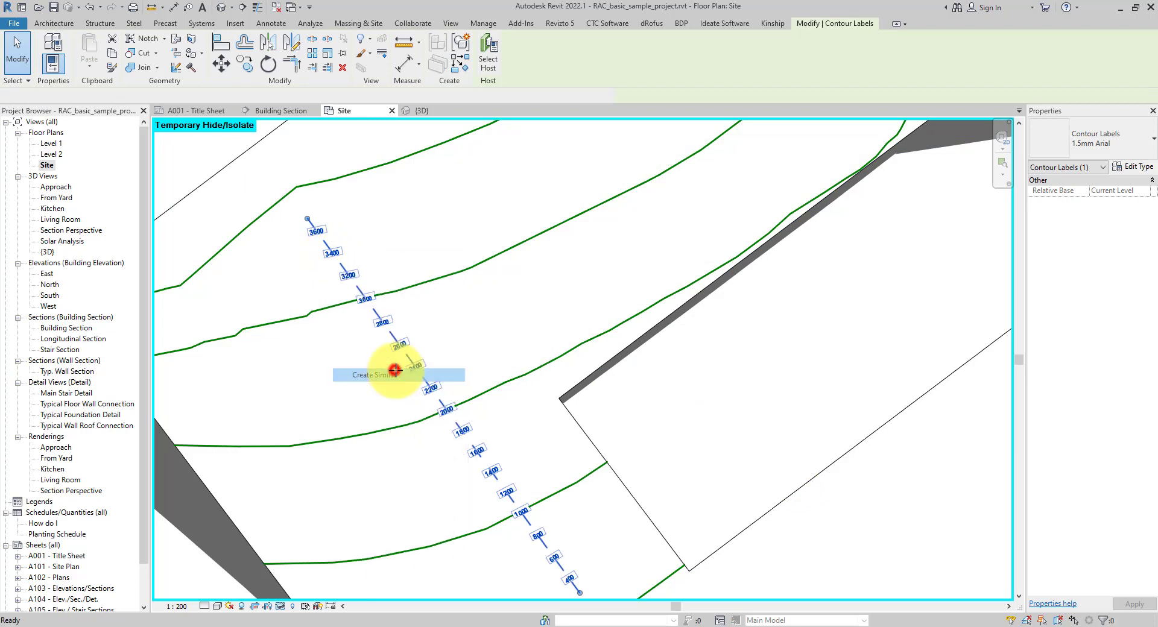
{"action": "left_click", "coordinate": [360, 141]}
{"action": "left_click", "coordinate": [528, 416]}
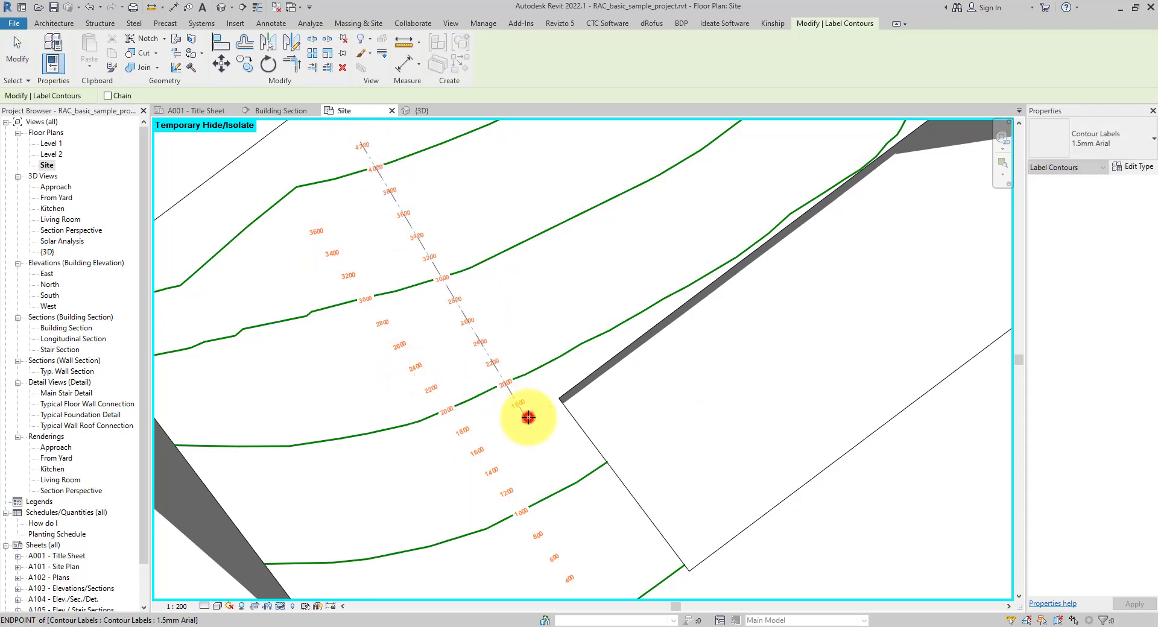
{"action": "left_click", "coordinate": [17, 51]}
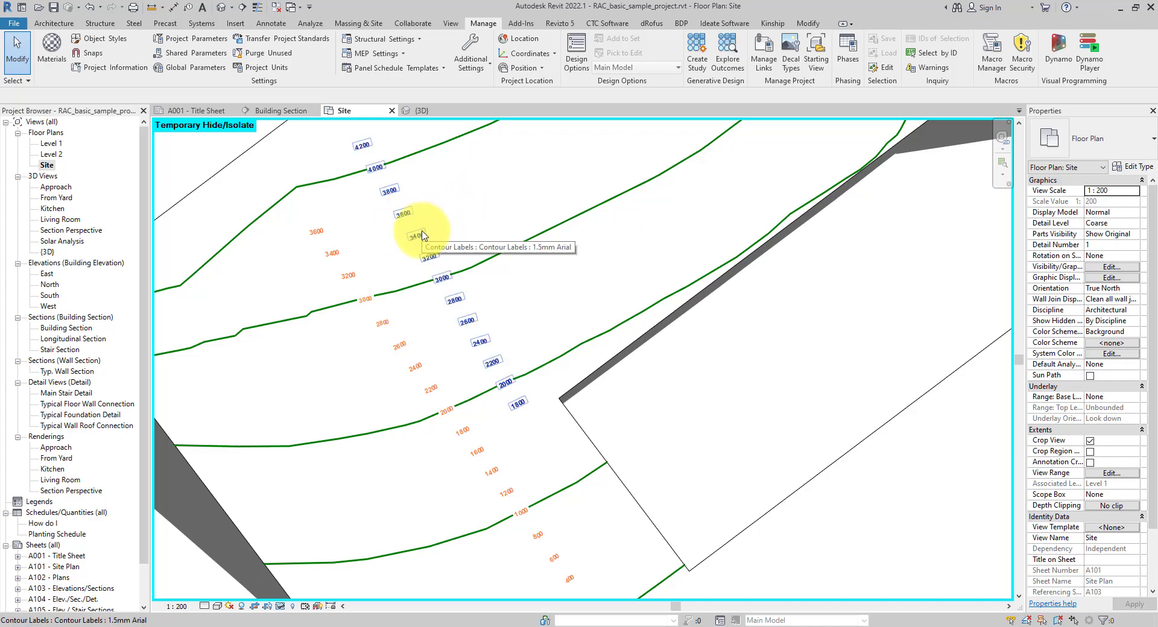
{"action": "left_click", "coordinate": [421, 234]}
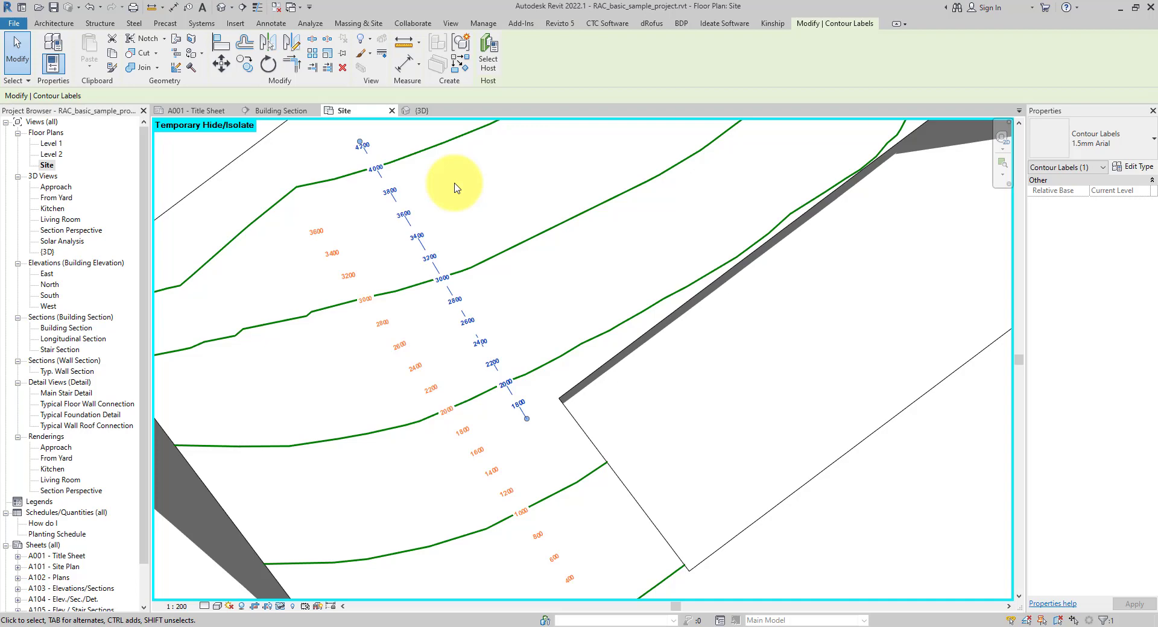
- Undo back several steps to drop the extra label line and restore the secondary contours
{"action": "key", "text": "Escape"}
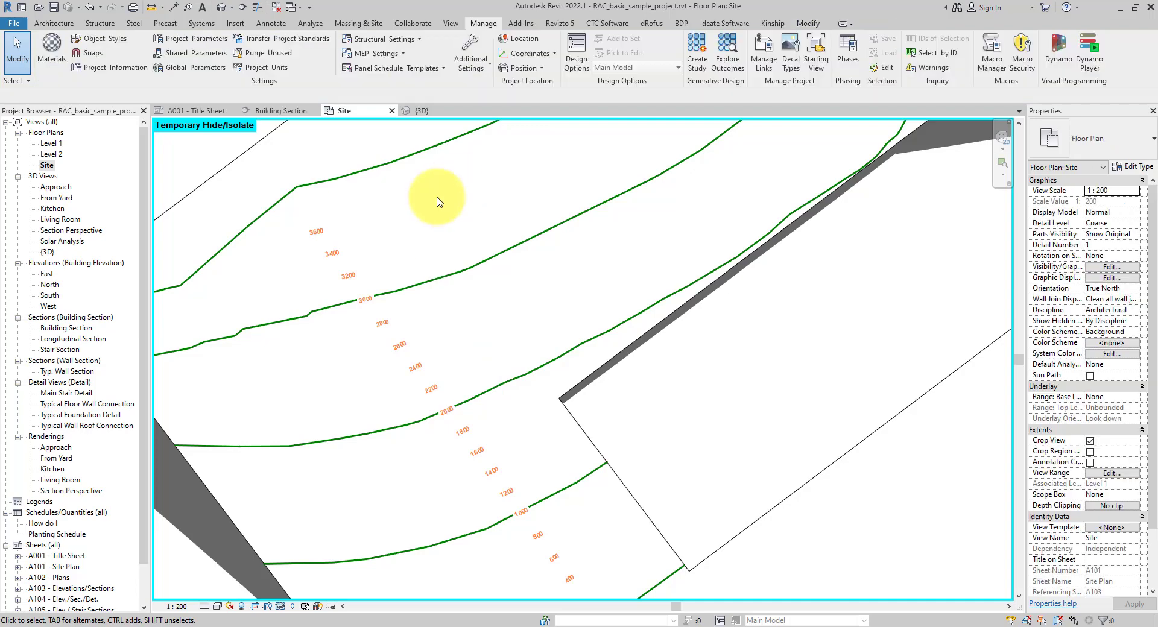
{"action": "left_click", "coordinate": [101, 7]}
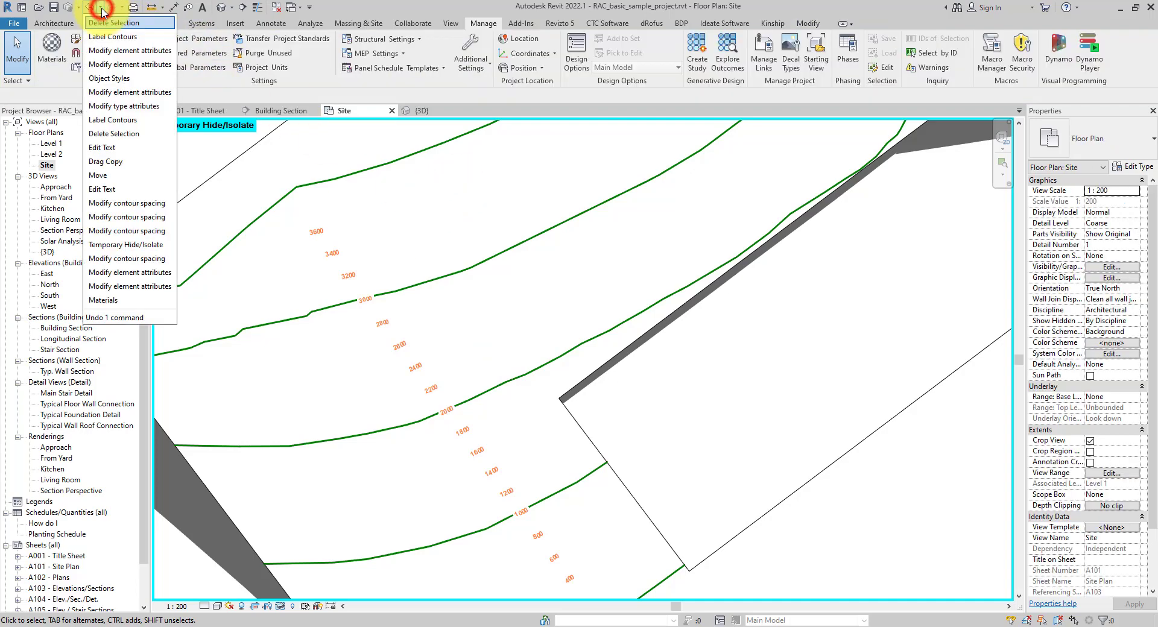
{"action": "left_click", "coordinate": [119, 59]}
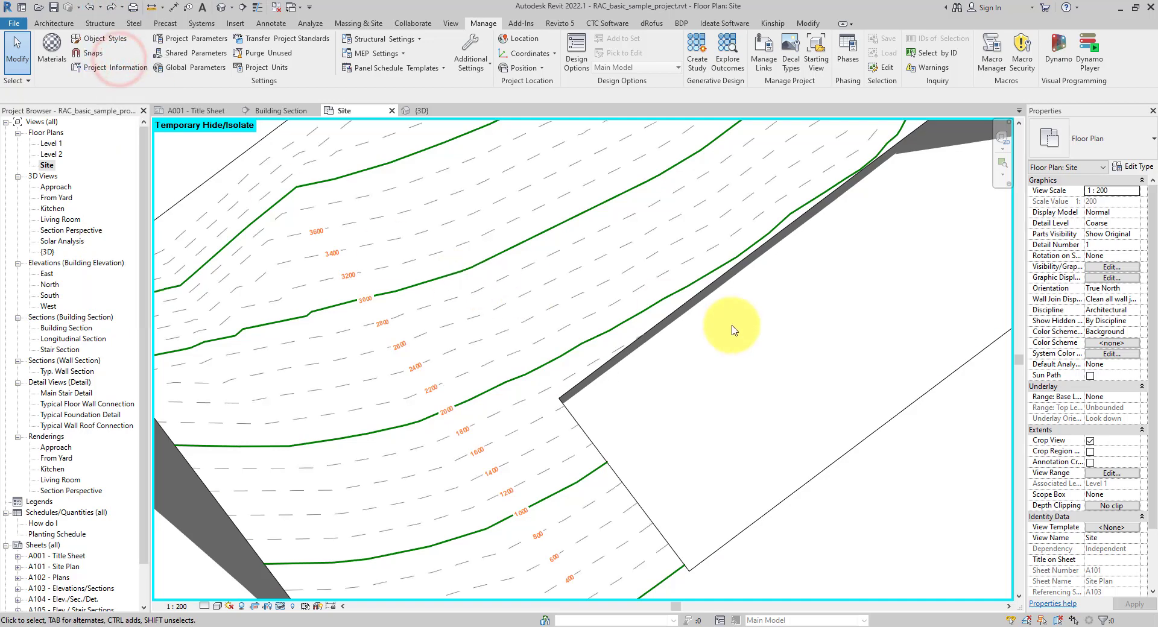